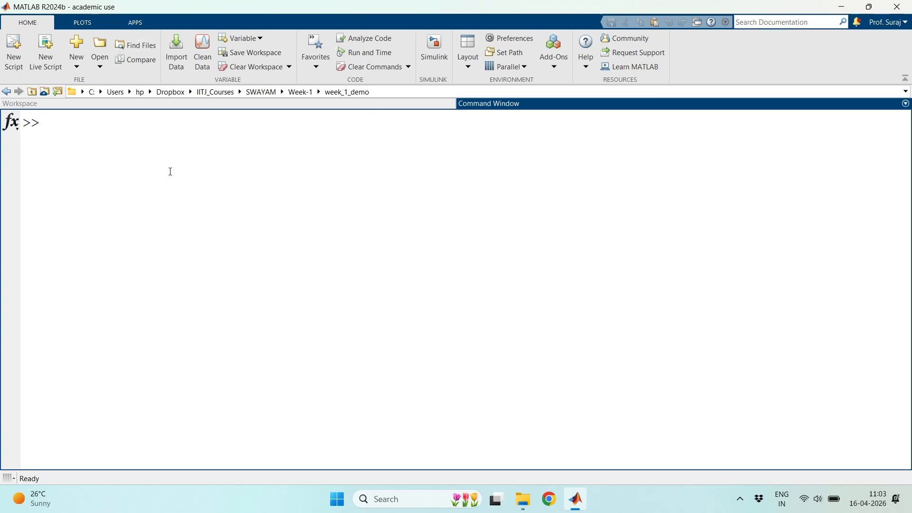
- Check the Workspace for variables and return to the Command Window
{"action": "left_click", "coordinate": [292, 105]}
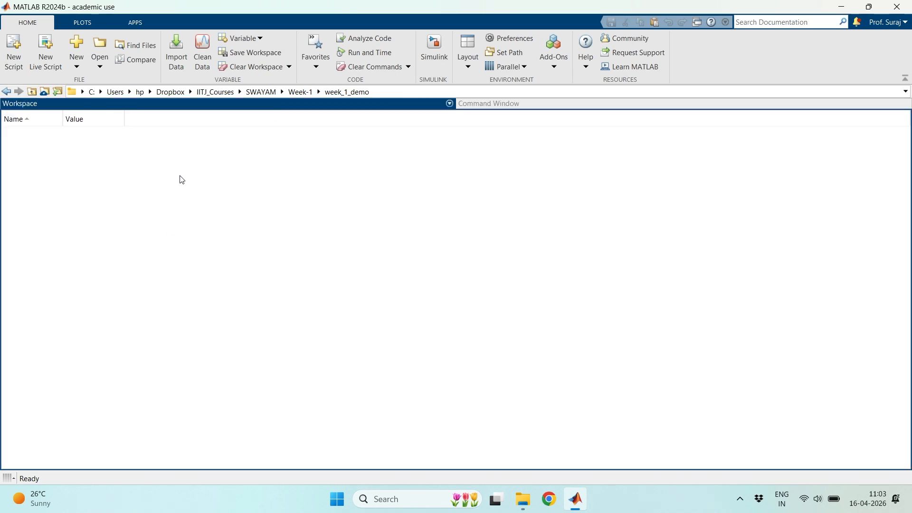
{"action": "left_click", "coordinate": [559, 107]}
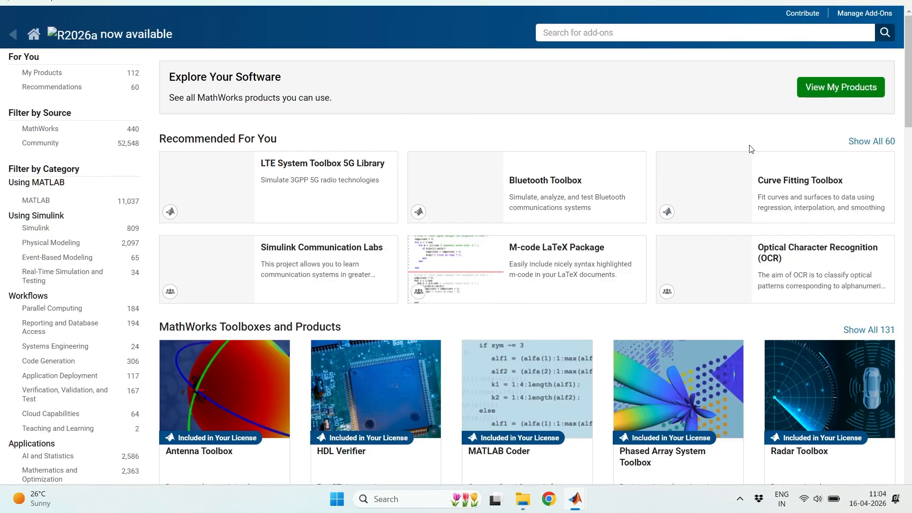
- Search the add-ons for "rtl sdr" and view the Communications Toolbox Support Package for RTL-SDR Radio page
{"action": "left_click", "coordinate": [576, 33]}
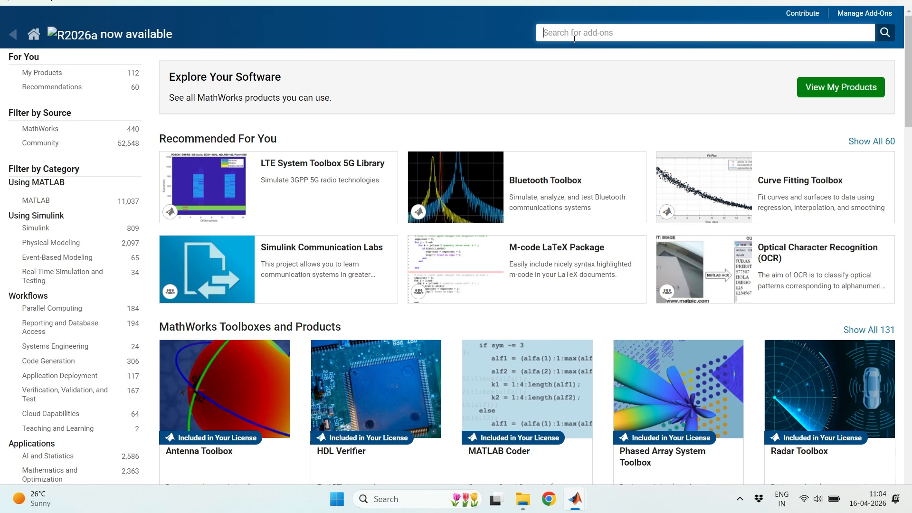
{"action": "type", "text": "rtl sdr"}
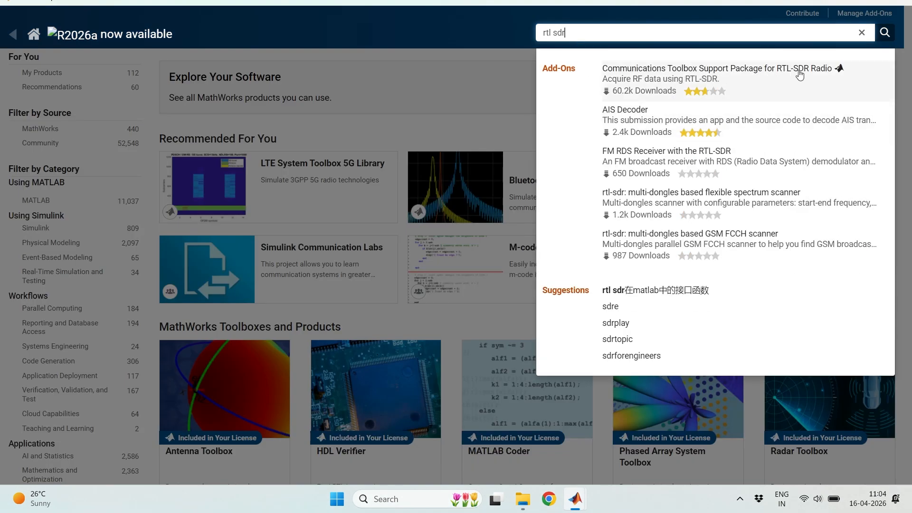
{"action": "left_click", "coordinate": [703, 80]}
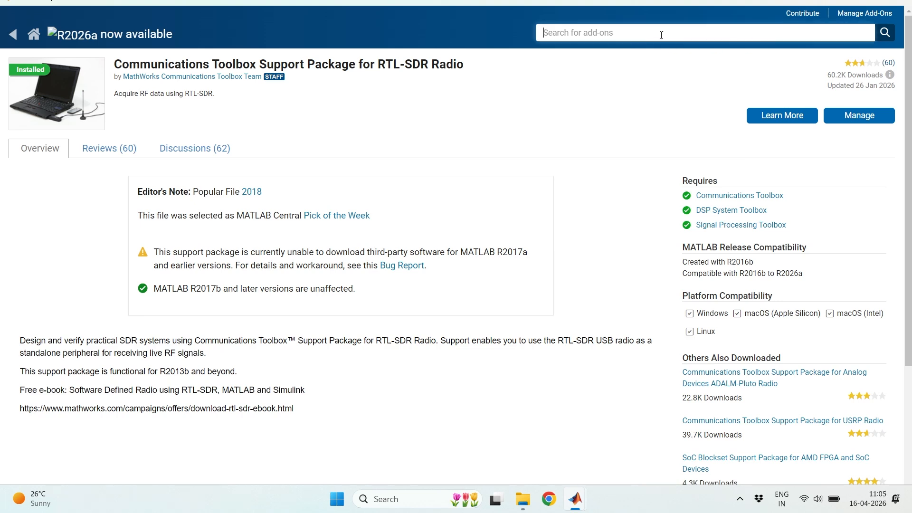
- Search the add-ons for "usrp" and "adalm", viewing the USRP Radio and Analog Devices ADALM-Pluto Radio support package pages
{"action": "type", "text": "usrp"}
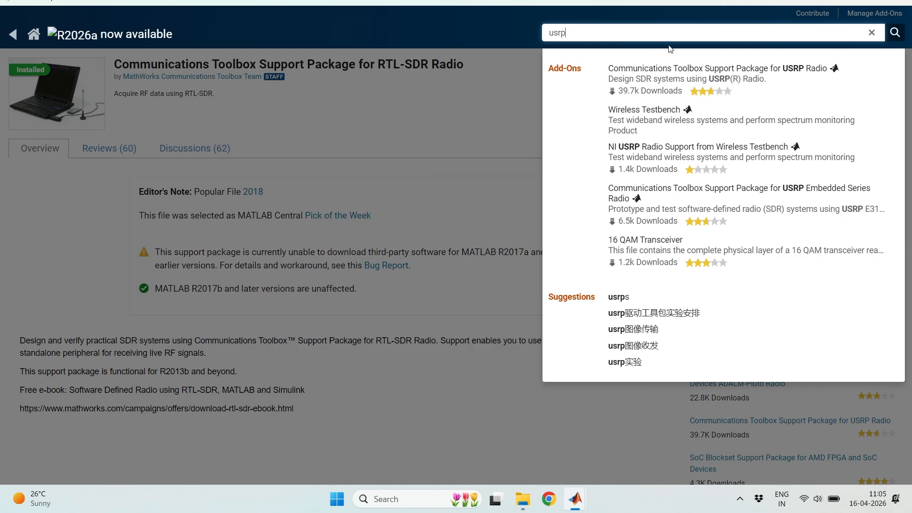
{"action": "left_click", "coordinate": [783, 79]}
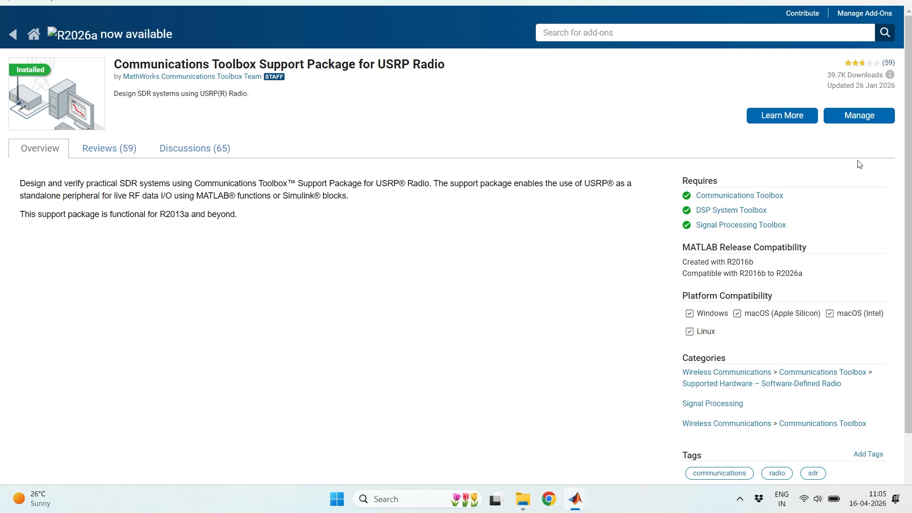
{"action": "left_click", "coordinate": [636, 36]}
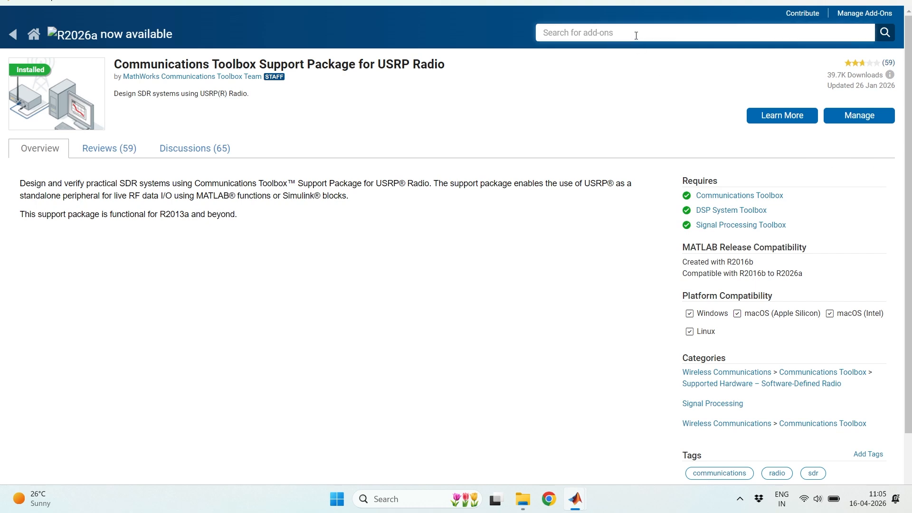
{"action": "type", "text": "adalm"}
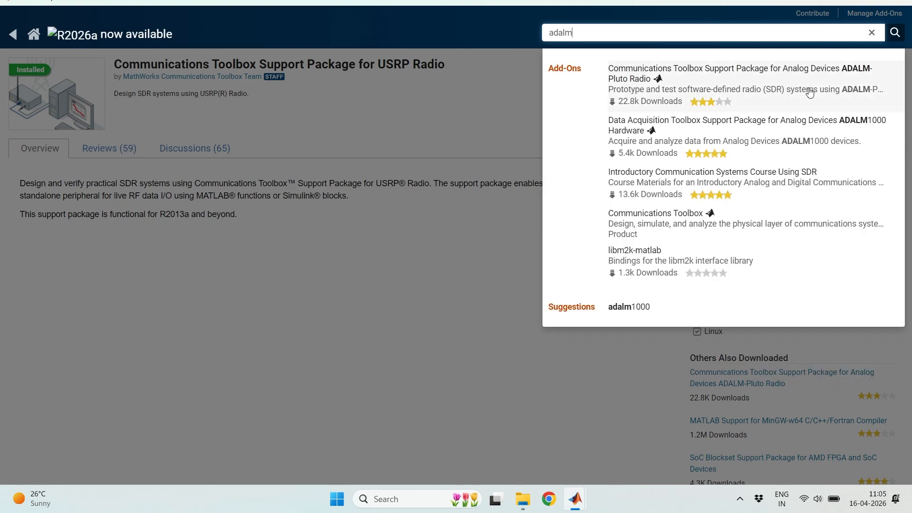
{"action": "left_click", "coordinate": [697, 79]}
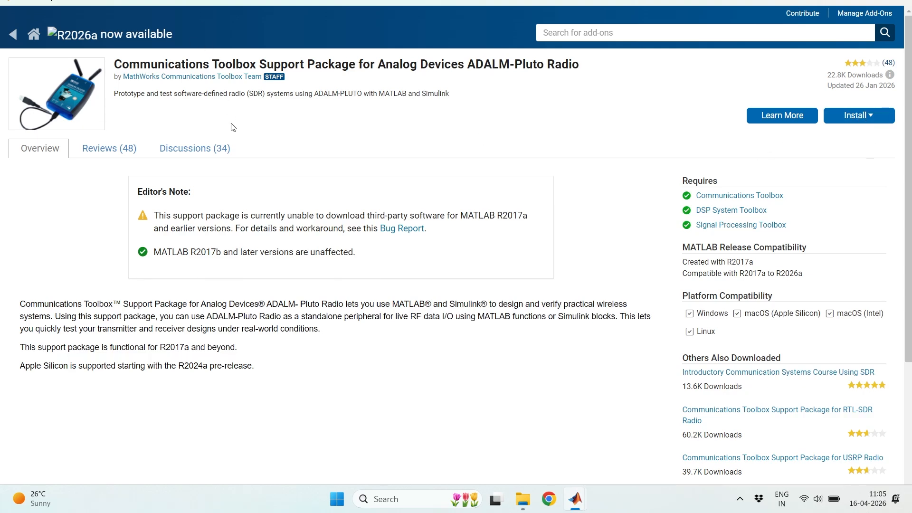
{"action": "left_click", "coordinate": [898, 3]}
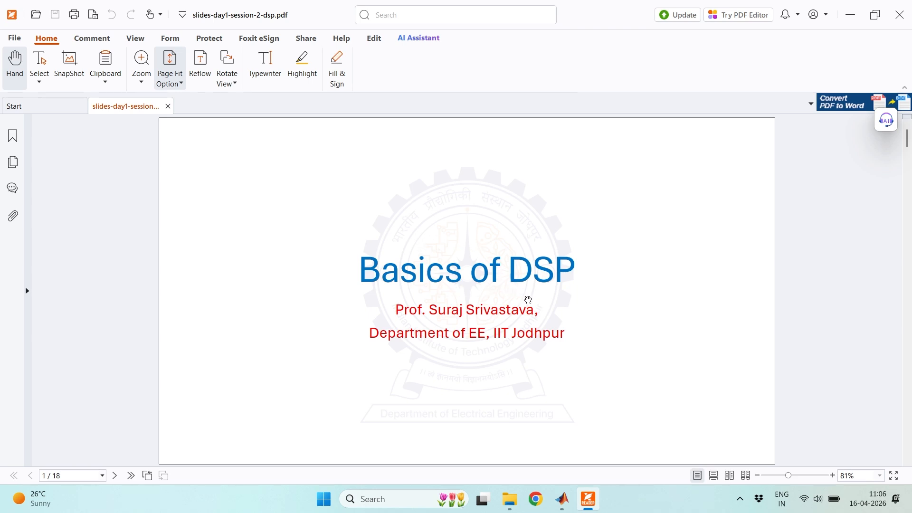
- Review the Single Tone Analysis slide on a pure sinusoid signal in slides-day1-session-2-dsp.pdf
{"action": "scroll", "coordinate": [528, 299], "scroll_direction": "down", "scroll_amount": 3}
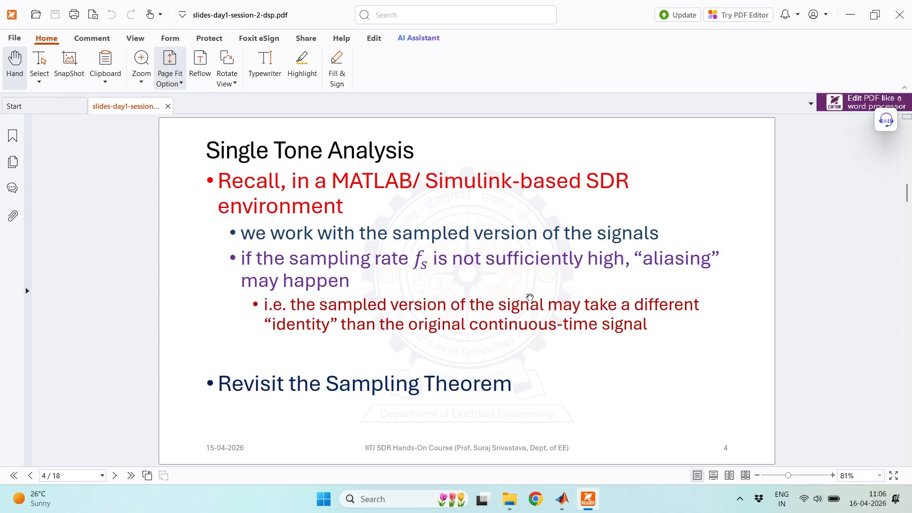
{"action": "scroll", "coordinate": [530, 297], "scroll_direction": "up", "scroll_amount": 1}
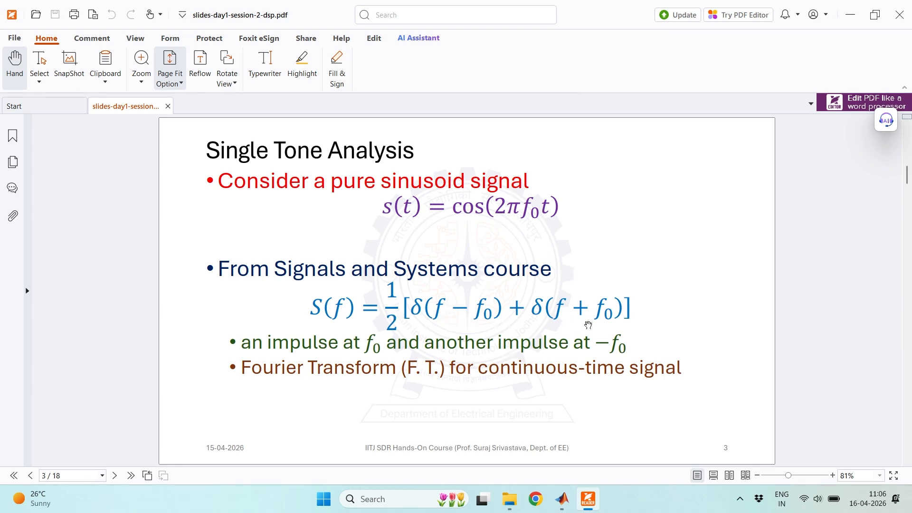
- Switch to MATLAB, start Simulink and create a blank model in a maximized window
{"action": "left_click", "coordinate": [564, 501]}
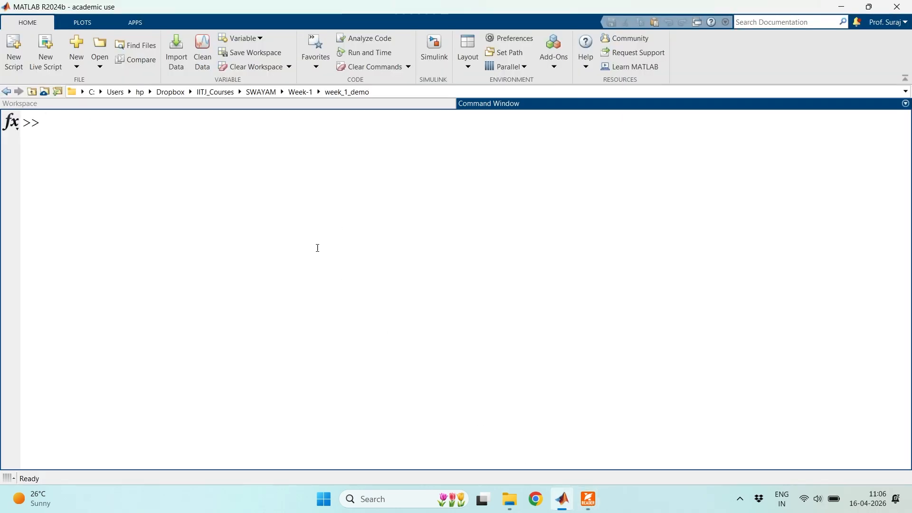
{"action": "left_click", "coordinate": [436, 47]}
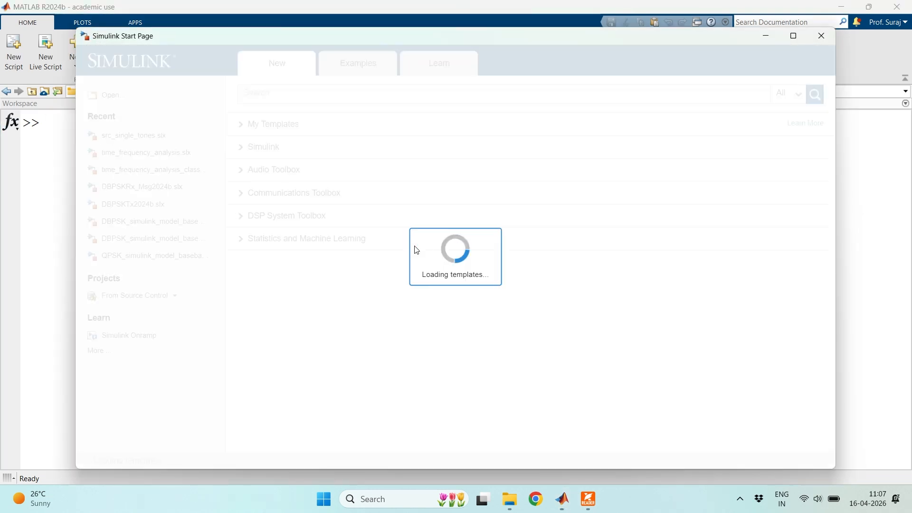
{"action": "left_click", "coordinate": [791, 37]}
{"action": "mouse_move", "coordinate": [229, 168]}
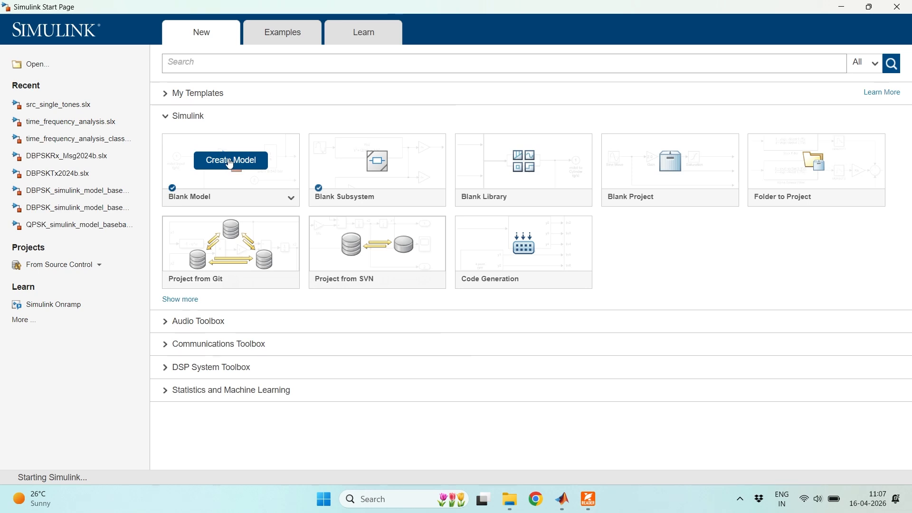
{"action": "left_click", "coordinate": [231, 161]}
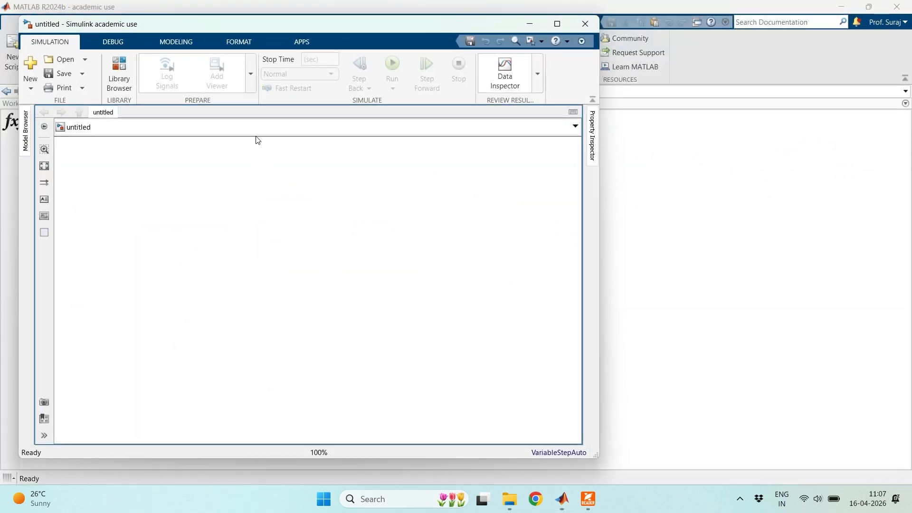
{"action": "left_click", "coordinate": [559, 25]}
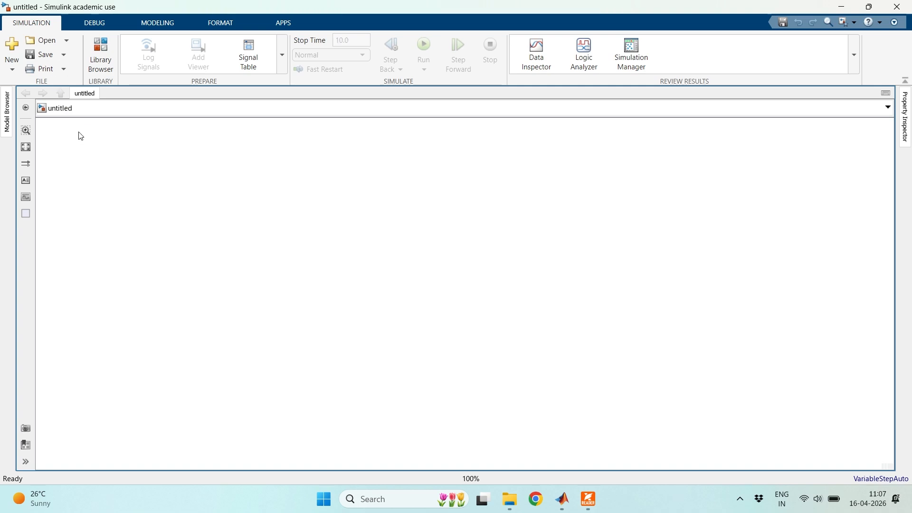
- Save the new model as sampling_0 in the week_1_demo folder
{"action": "left_click", "coordinate": [40, 56]}
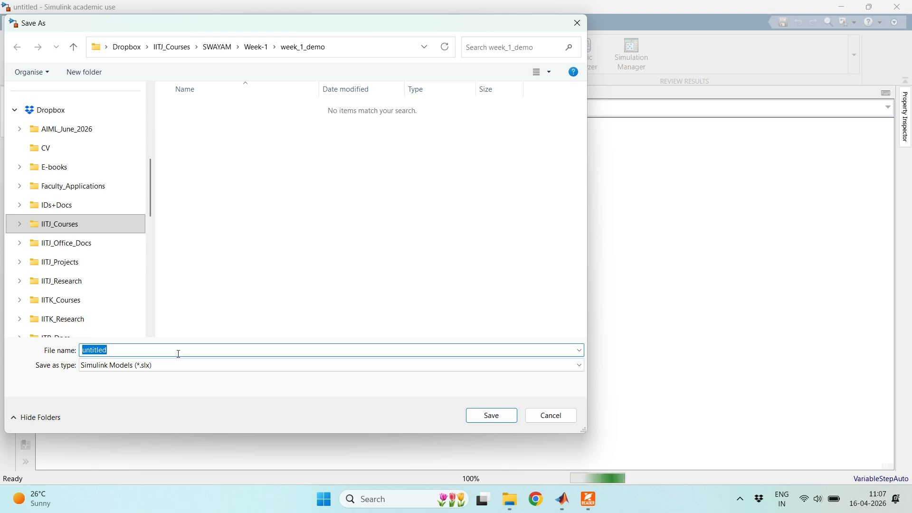
{"action": "type", "text": "samplin"}
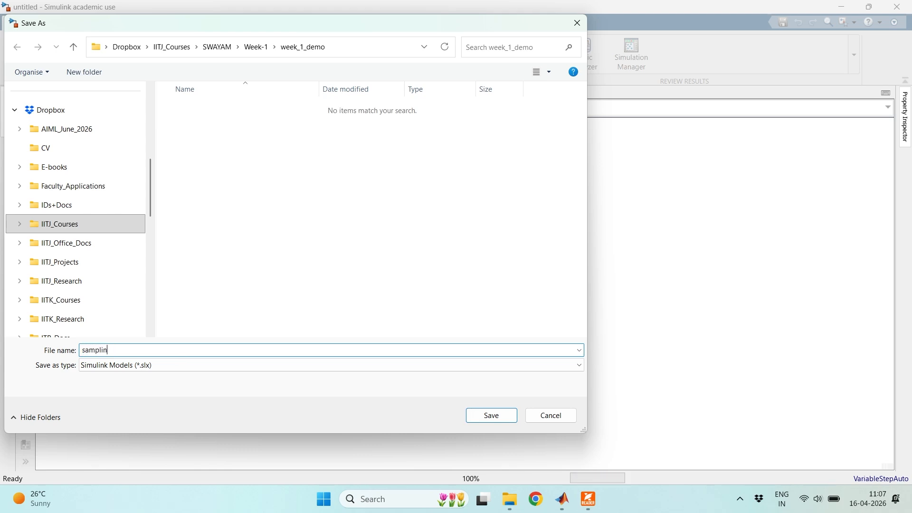
{"action": "type", "text": "g_0"}
{"action": "left_click", "coordinate": [492, 419]}
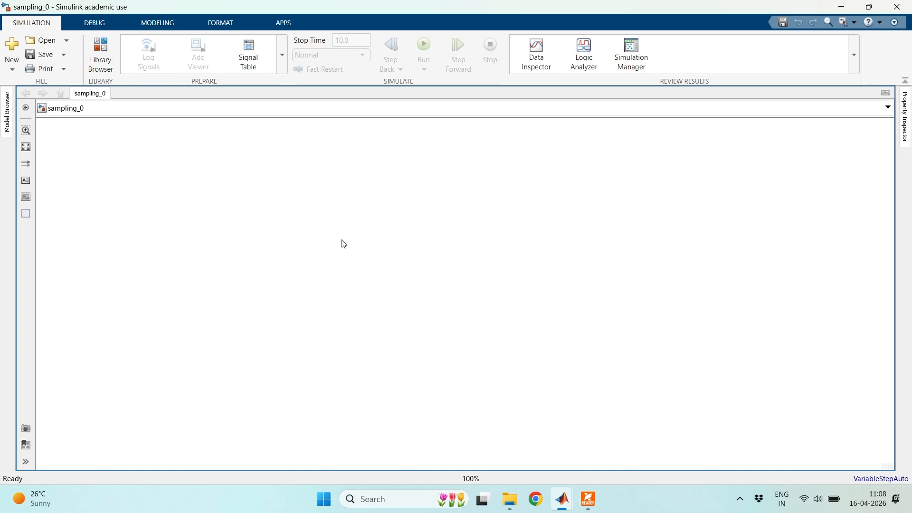
- Add a Sine Wave block from DSP System Toolbox/Sources to the model and enlarge it
{"action": "double_click", "coordinate": [231, 212]}
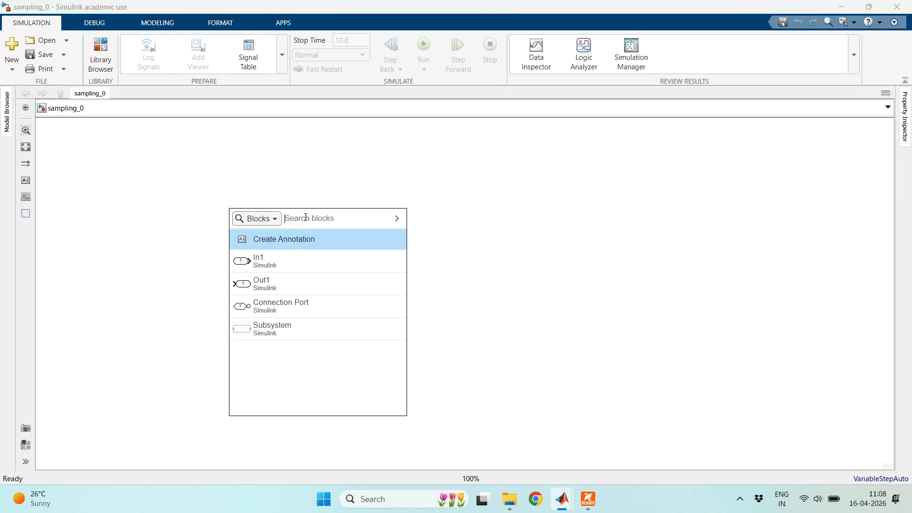
{"action": "type", "text": "sine"}
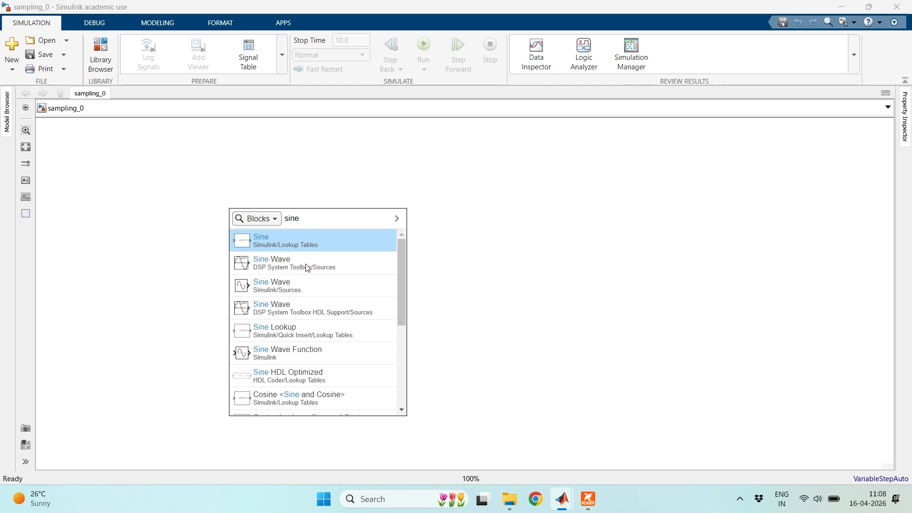
{"action": "left_click", "coordinate": [322, 266]}
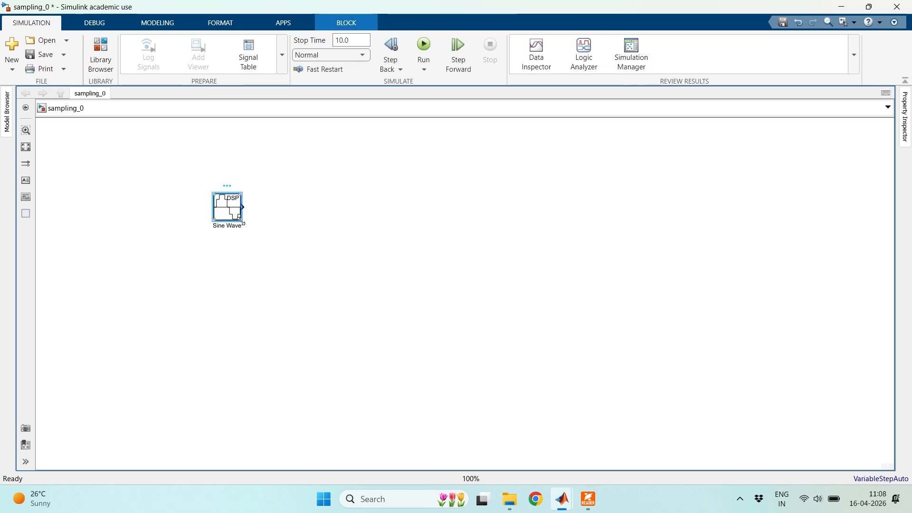
{"action": "mouse_move", "coordinate": [241, 221]}
{"action": "left_mouse_down"}
{"action": "mouse_move", "coordinate": [269, 248]}
{"action": "mouse_move", "coordinate": [230, 229]}
{"action": "left_mouse_up"}
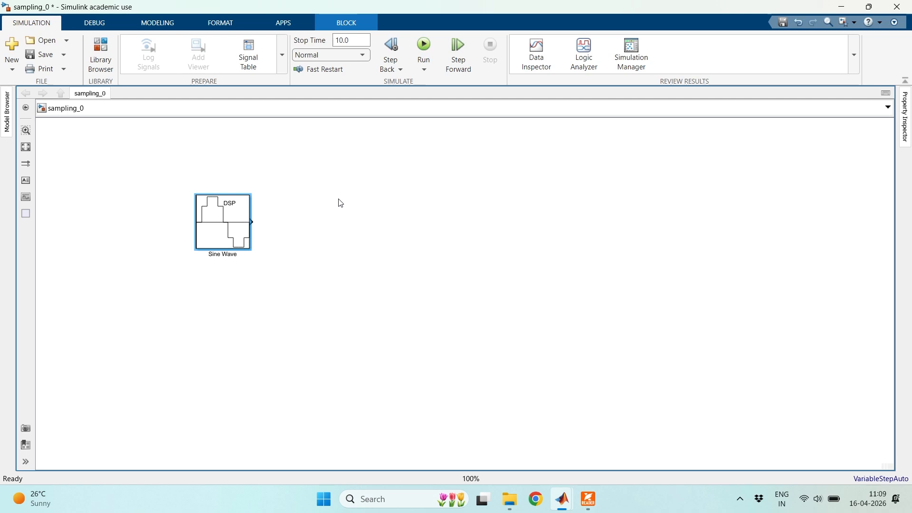
{"action": "double_click", "coordinate": [354, 199]}
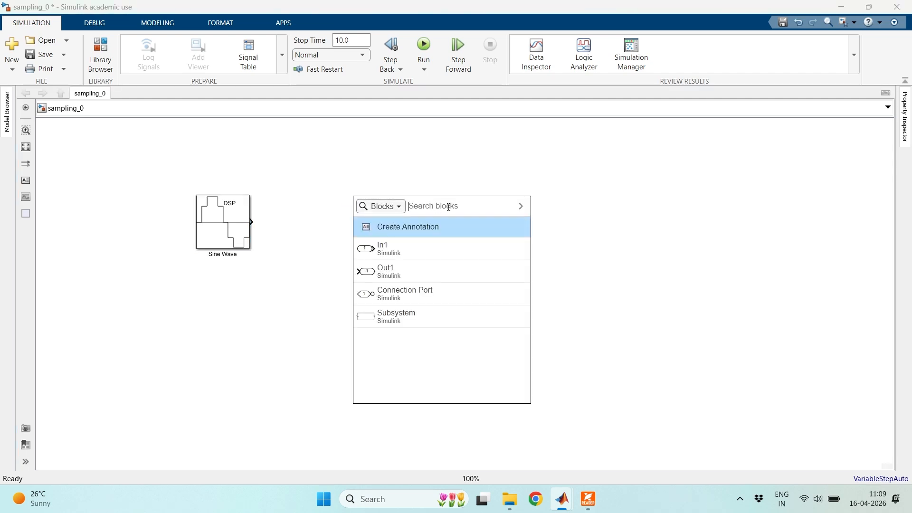
{"action": "type", "text": "sine wave"}
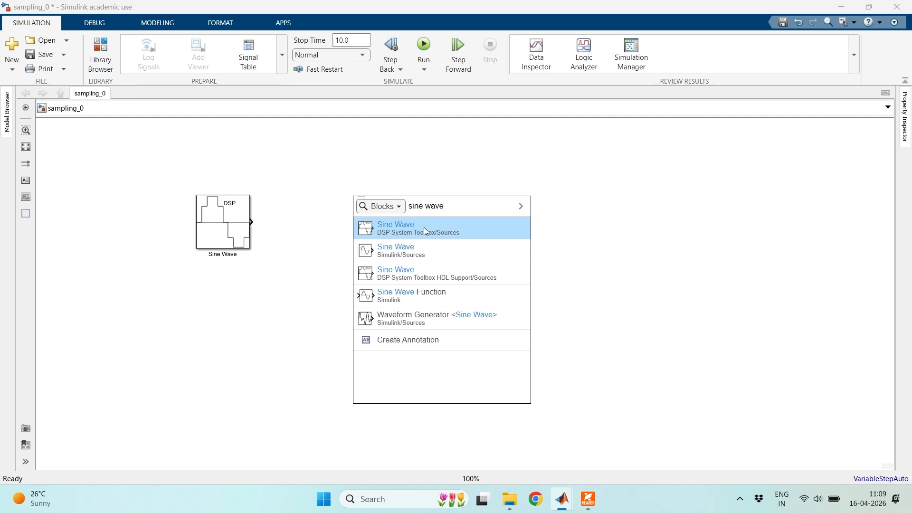
{"action": "key", "text": "Escape"}
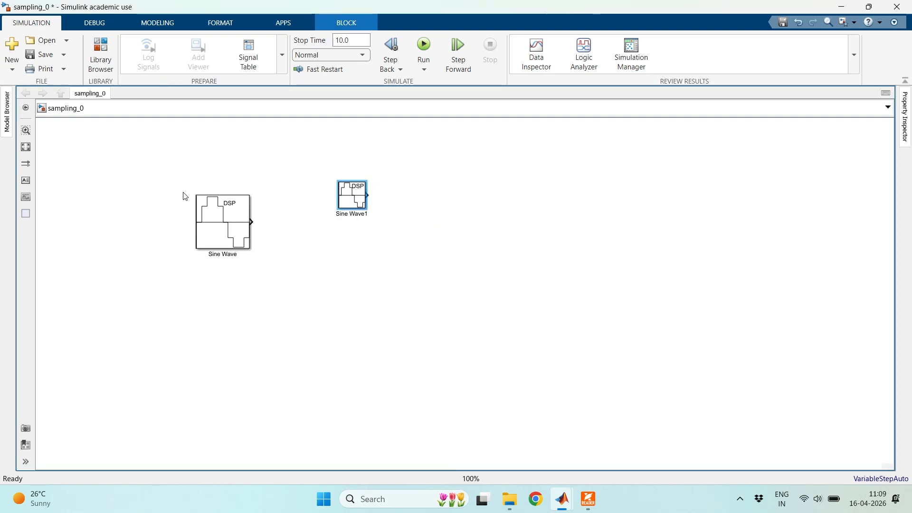
{"action": "left_click_drag", "start_coordinate": [367, 208], "coordinate": [390, 232]}
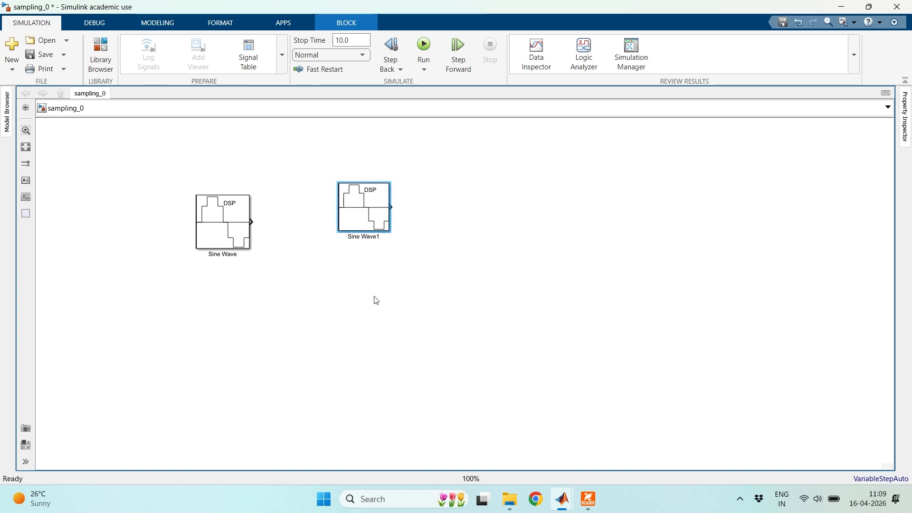
{"action": "left_click", "coordinate": [435, 287]}
{"action": "left_click", "coordinate": [361, 215]}
{"action": "key", "text": "Delete"}
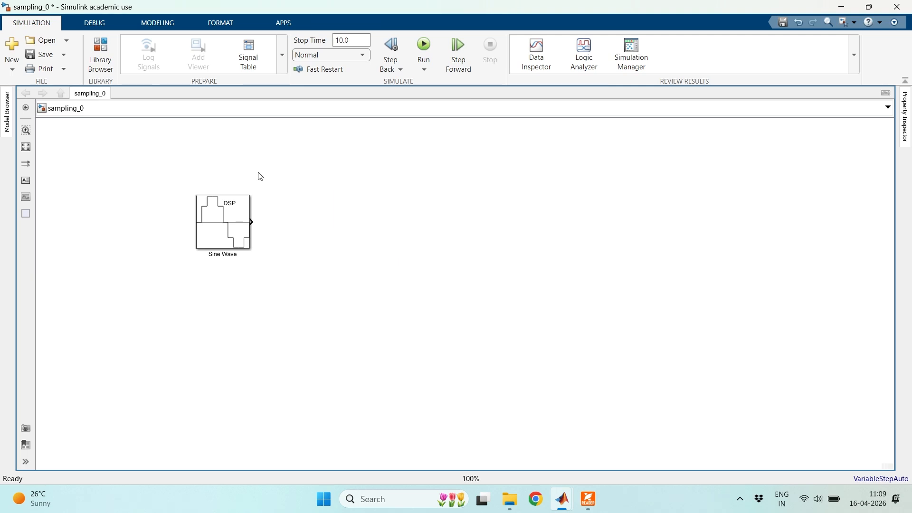
- Save the model and set the Sine Wave block's frequency to 1000 Hz
{"action": "left_click", "coordinate": [40, 60]}
{"action": "left_click", "coordinate": [226, 220]}
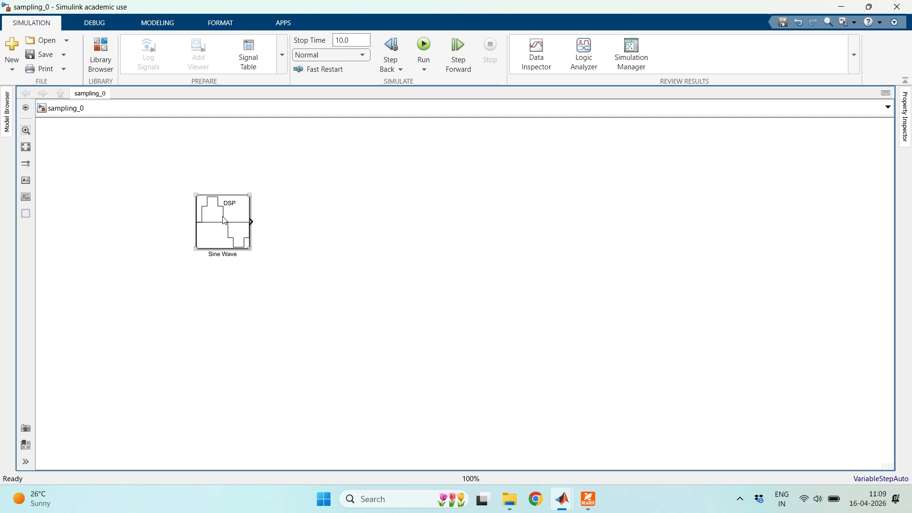
{"action": "double_click", "coordinate": [224, 220]}
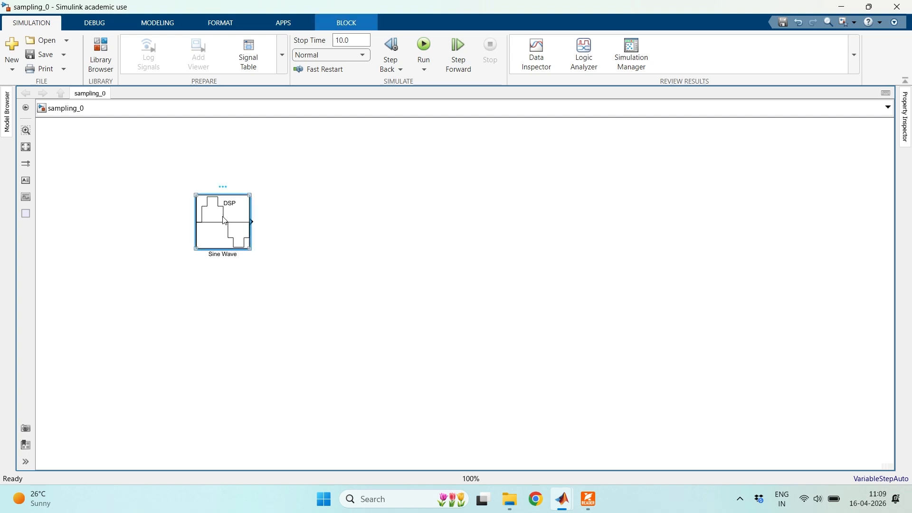
{"action": "left_click_drag", "start_coordinate": [399, 88], "coordinate": [446, 105]}
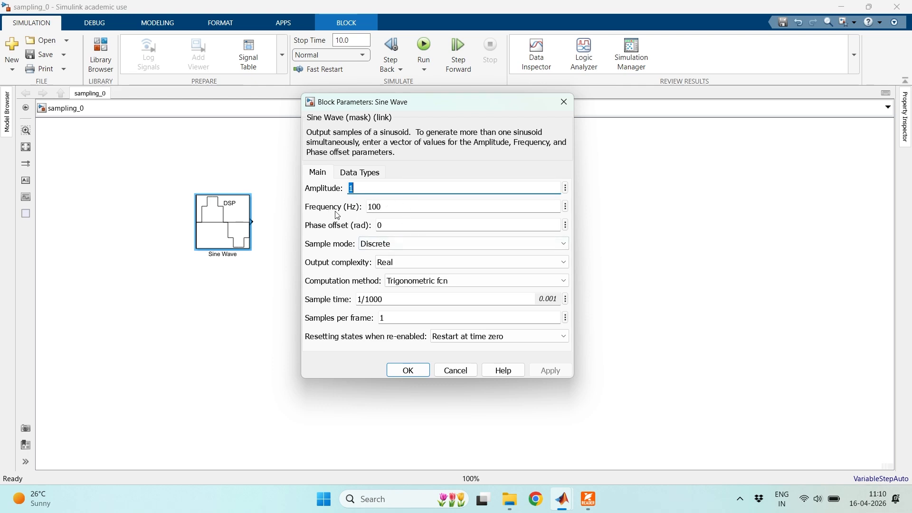
{"action": "key", "text": "Tab"}
{"action": "left_click", "coordinate": [399, 208]}
{"action": "type", "text": "0"}
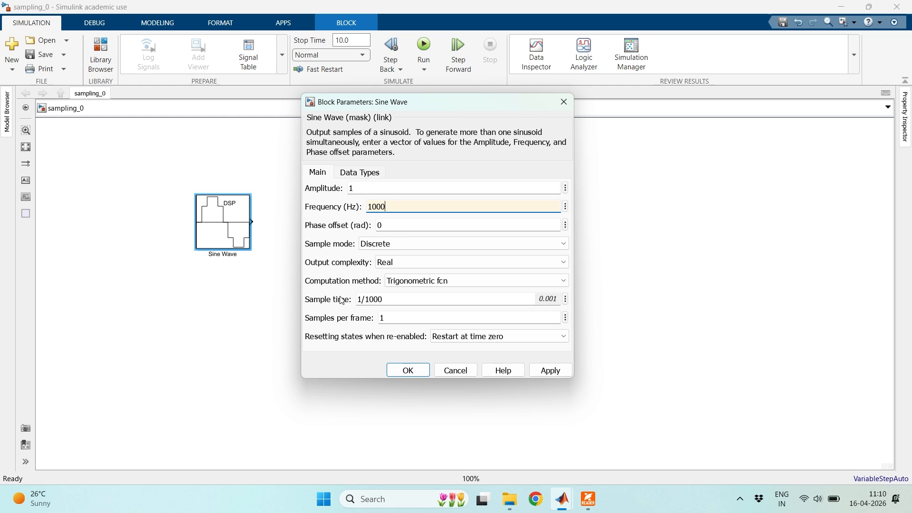
- Set the Sine Wave block's sample time to 1/10000 and samples per frame to 1000, apply them and recheck the parameters
{"action": "left_click", "coordinate": [389, 299]}
{"action": "left_click", "coordinate": [395, 298]}
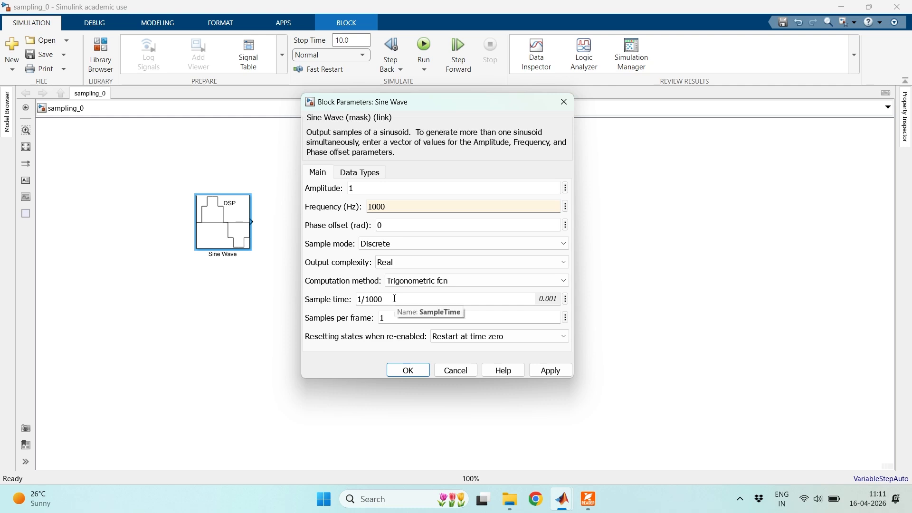
{"action": "type", "text": "0"}
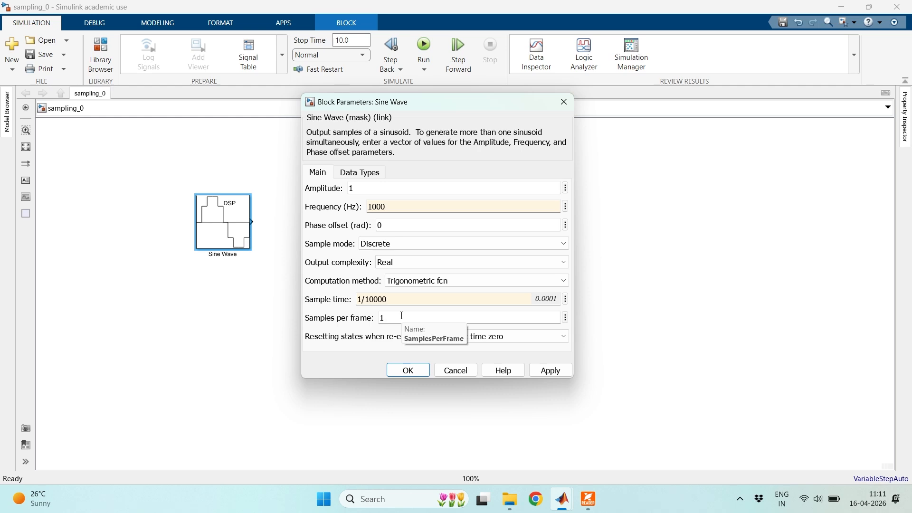
{"action": "type", "text": "000"}
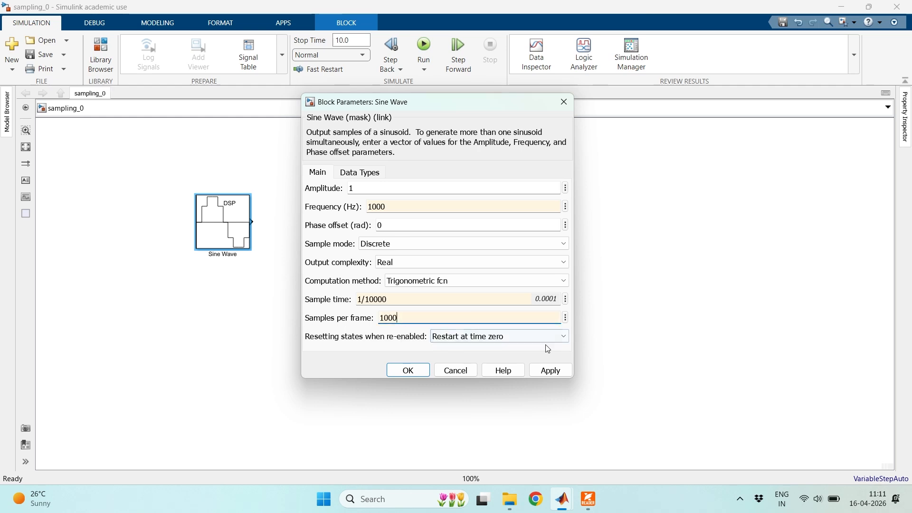
{"action": "left_click", "coordinate": [551, 371]}
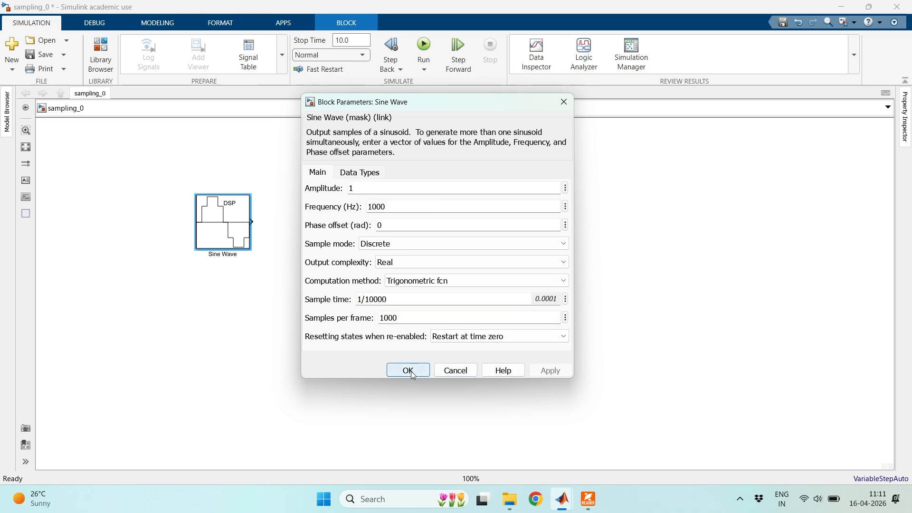
{"action": "left_click", "coordinate": [411, 371]}
{"action": "double_click", "coordinate": [233, 216]}
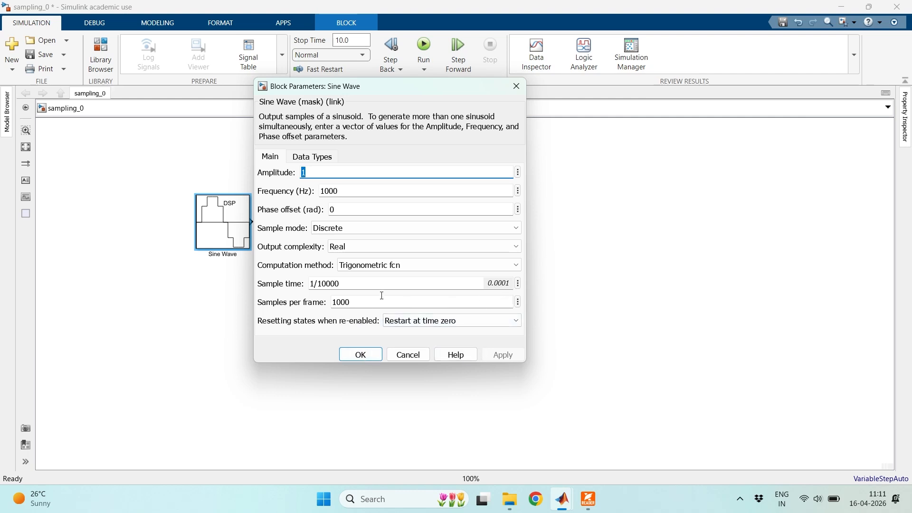
{"action": "left_click", "coordinate": [360, 355]}
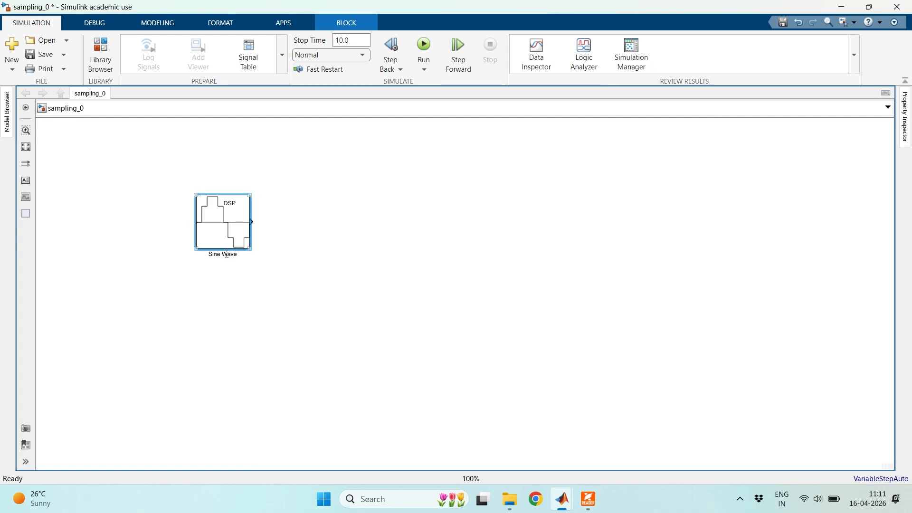
- Rename the Sine Wave block as 1000 Hz sine wave
{"action": "left_click_drag", "start_coordinate": [210, 256], "coordinate": [237, 254]}
{"action": "type", "text": "1000 Hz"}
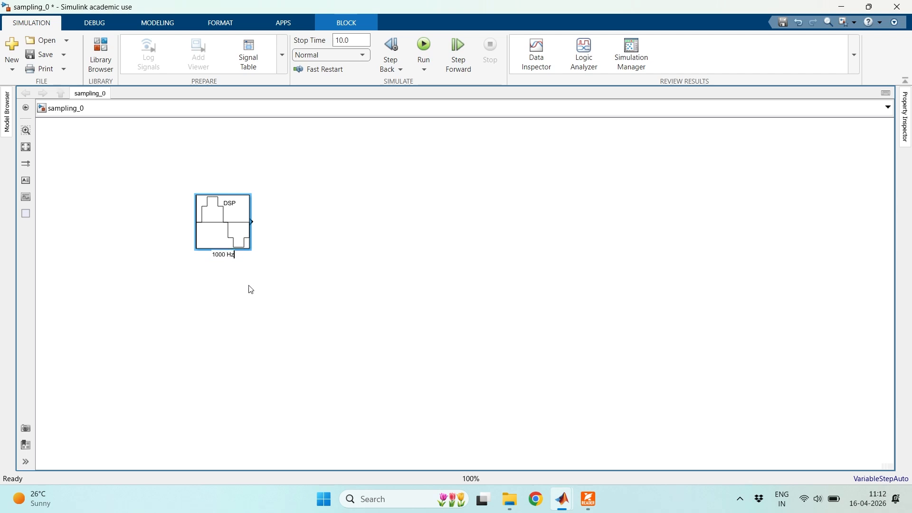
{"action": "type", "text": " sine wave"}
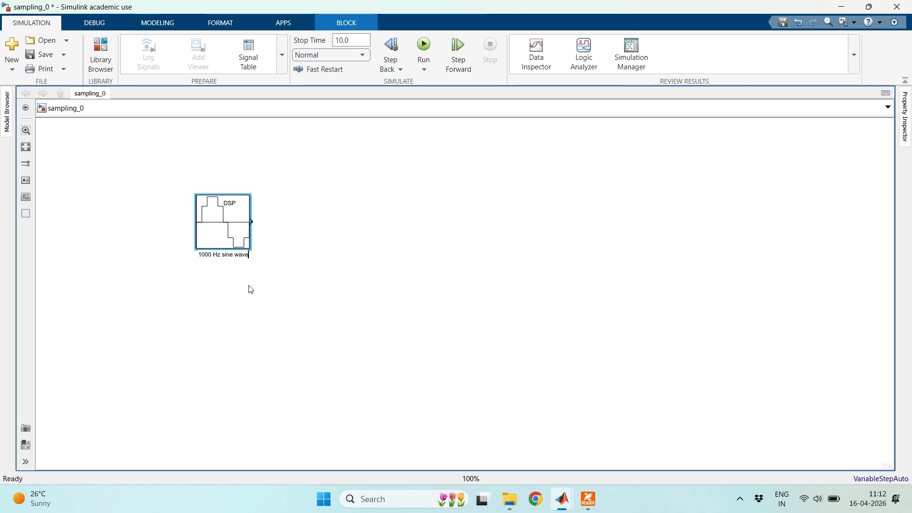
{"action": "left_click", "coordinate": [250, 289]}
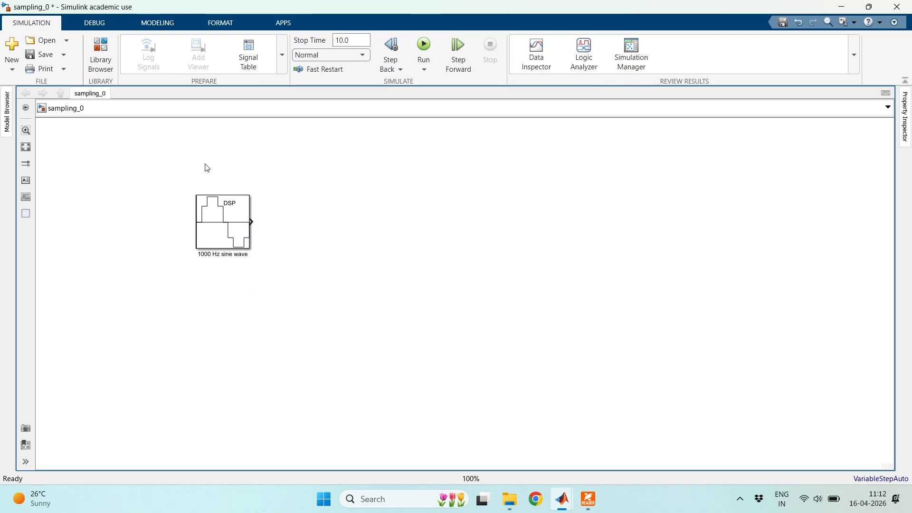
- Add a Time Scope block from DSP System Toolbox/Sinks beside the sine wave block, enlarge it and align it with the source
{"action": "left_click", "coordinate": [236, 219]}
{"action": "double_click", "coordinate": [459, 182]}
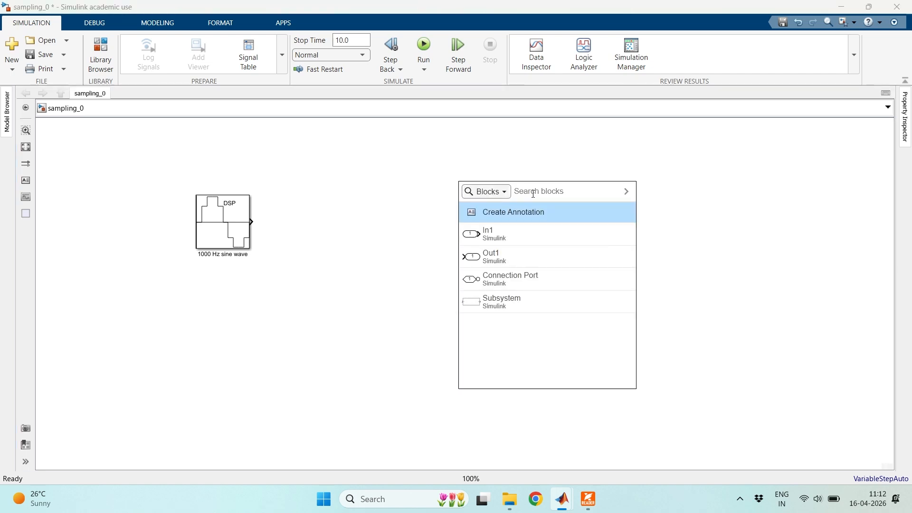
{"action": "type", "text": "time"}
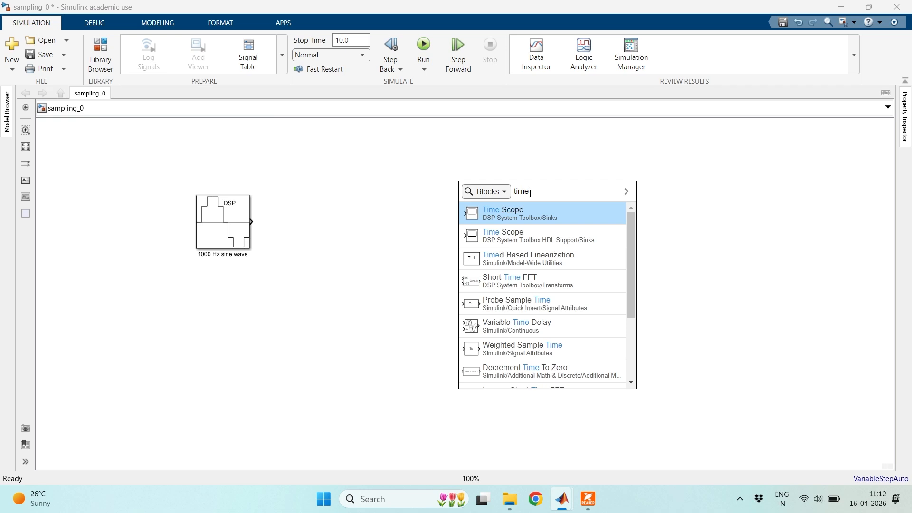
{"action": "left_click", "coordinate": [694, 210]}
{"action": "double_click", "coordinate": [439, 205]}
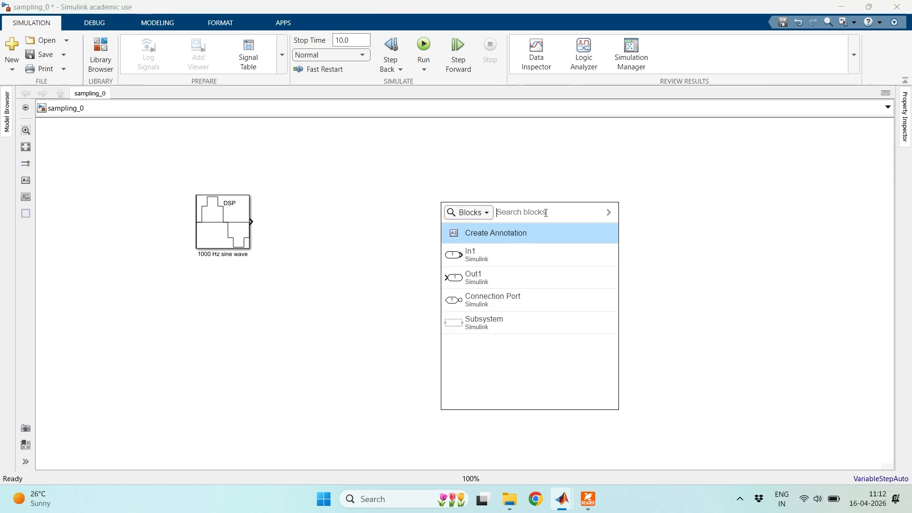
{"action": "type", "text": "times"}
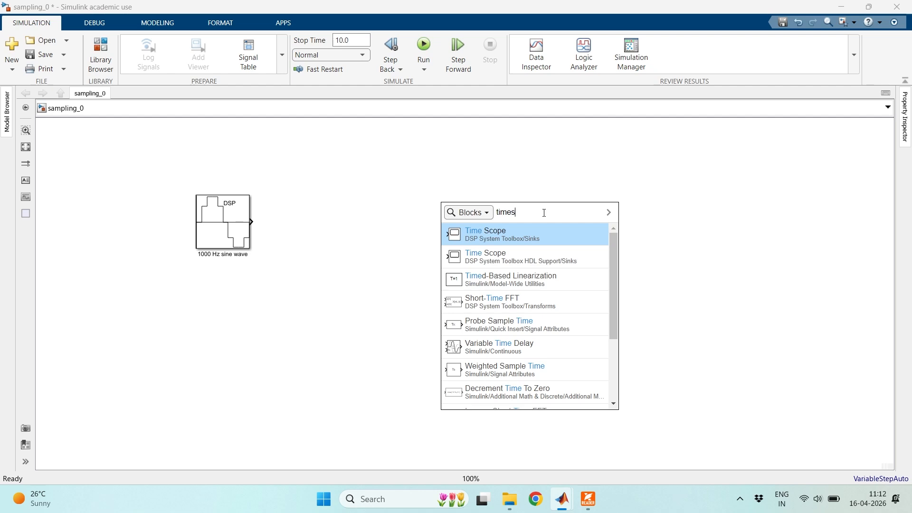
{"action": "key", "text": "BackSpace"}
{"action": "type", "text": " scope"}
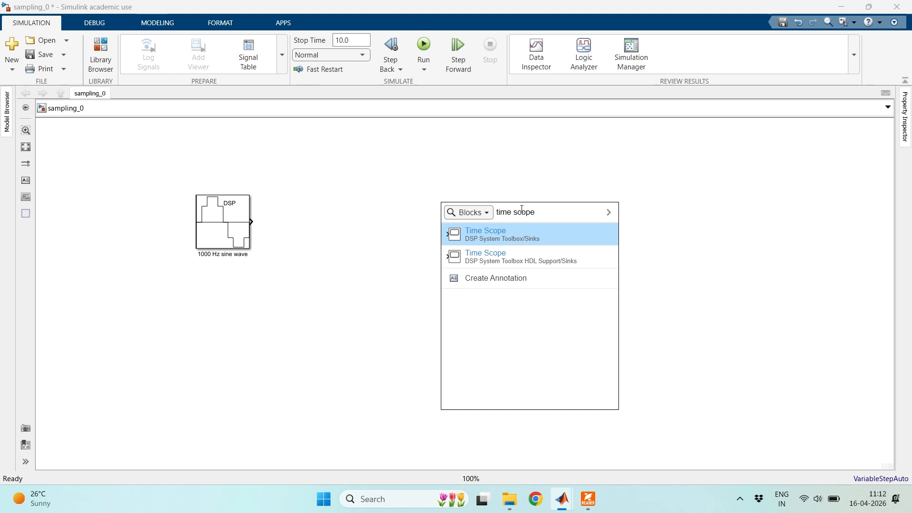
{"action": "left_click", "coordinate": [526, 234]}
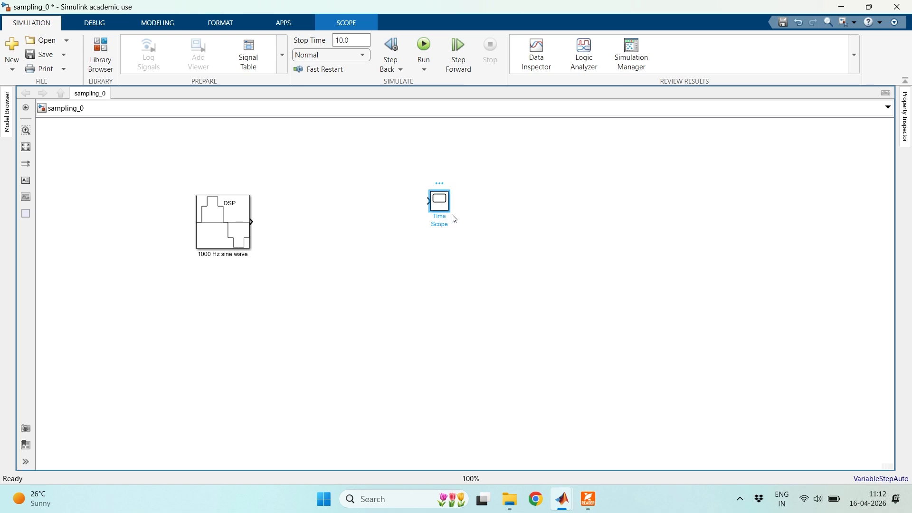
{"action": "left_click_drag", "start_coordinate": [450, 212], "coordinate": [383, 238]}
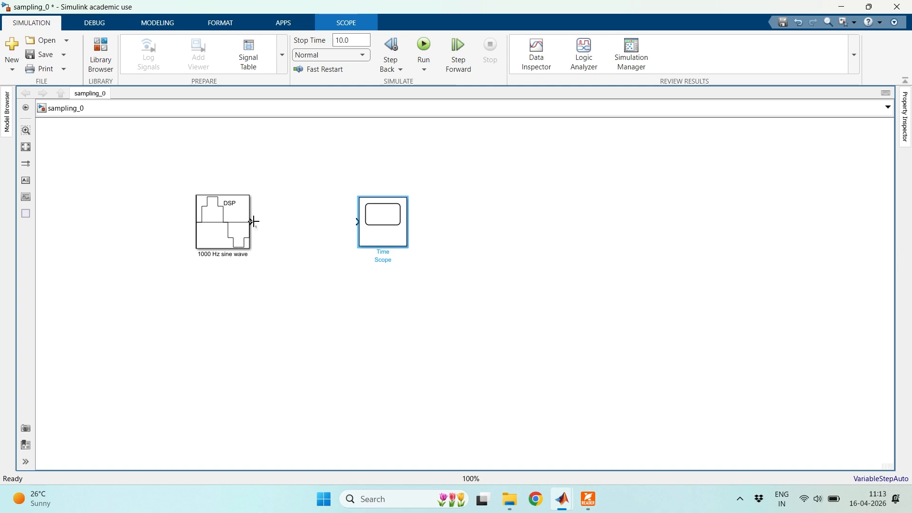
- Connect the 1000 Hz sine wave block's output to the Time Scope's input
{"action": "left_click_drag", "start_coordinate": [254, 222], "coordinate": [356, 221]}
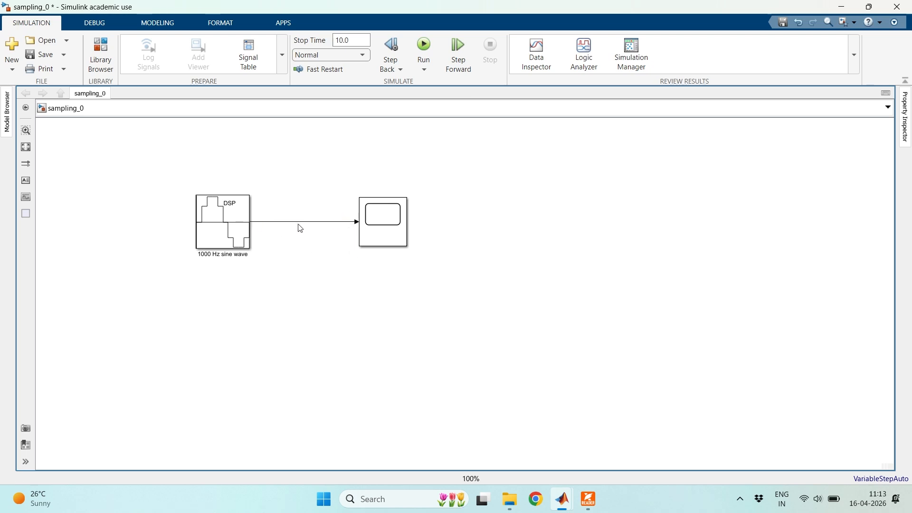
{"action": "left_click", "coordinate": [238, 223]}
{"action": "left_click", "coordinate": [396, 233]}
{"action": "left_click", "coordinate": [477, 215]}
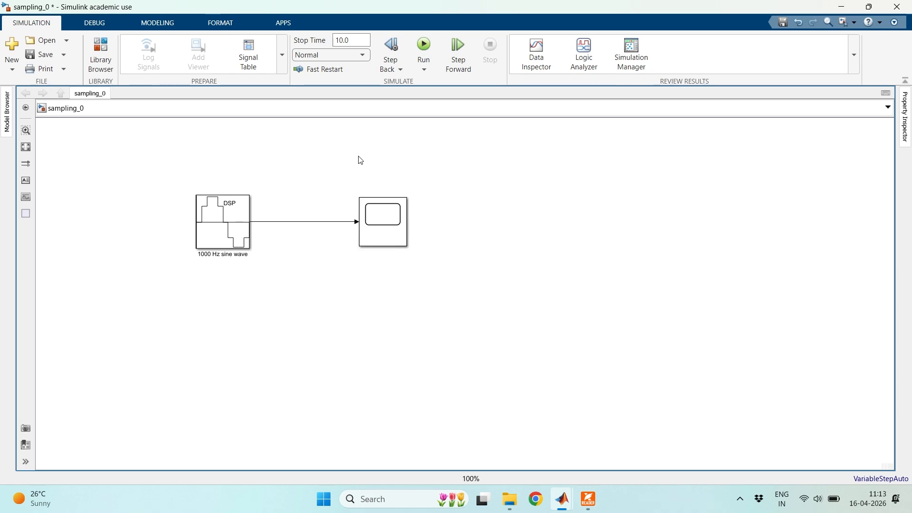
- Set the simulation stop time to 1 second and save the model
{"action": "left_click", "coordinate": [357, 39]}
{"action": "left_click", "coordinate": [356, 41]}
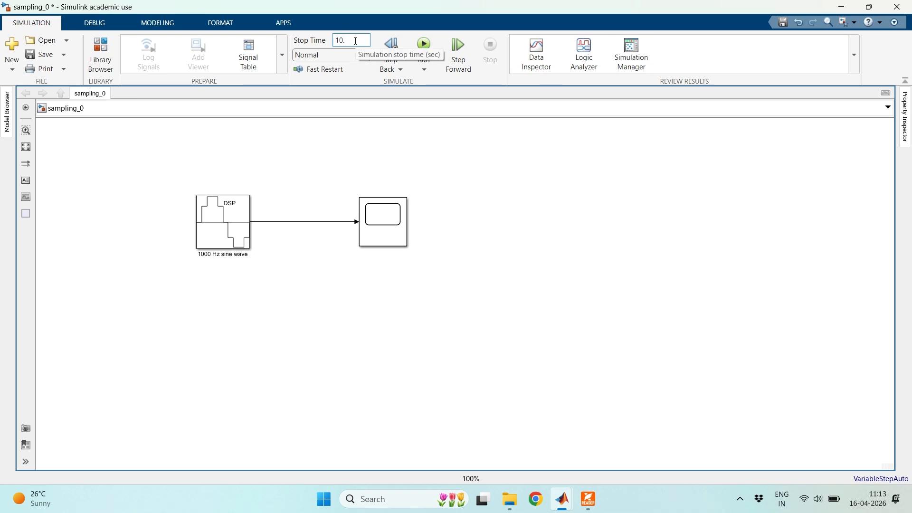
{"action": "key", "text": "BackSpace"}
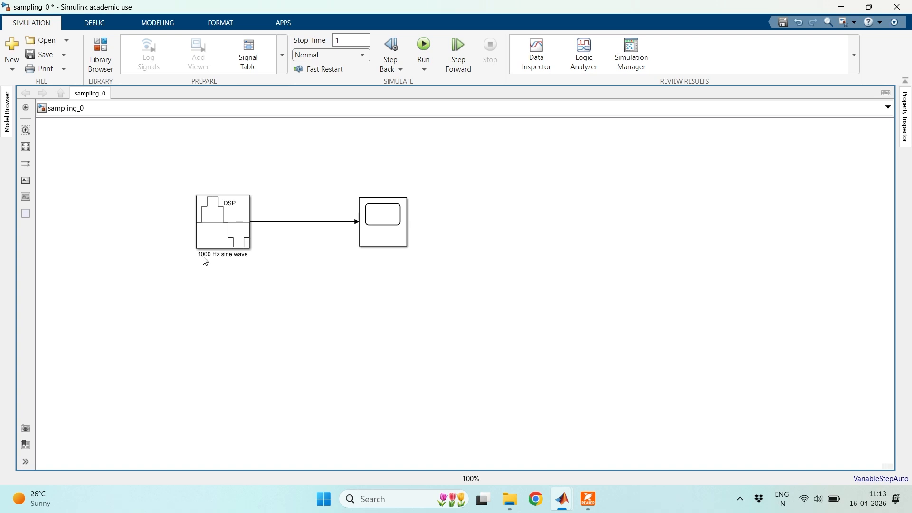
{"action": "left_click", "coordinate": [364, 233]}
{"action": "left_click", "coordinate": [243, 274]}
{"action": "left_click", "coordinate": [40, 55]}
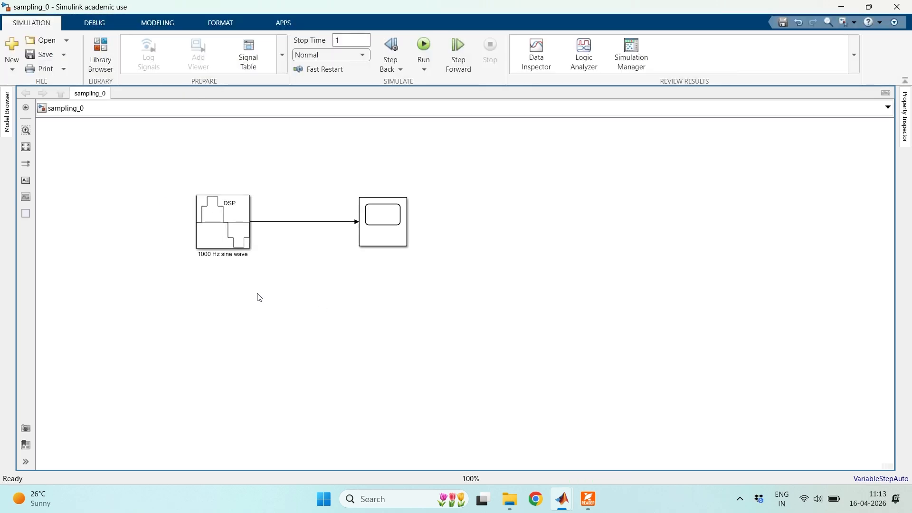
- Run the simulation, maximize the Time Scope and examine the waveform's cycles between about 0.348 and 0.356 s, then close the scope
{"action": "left_click", "coordinate": [424, 46]}
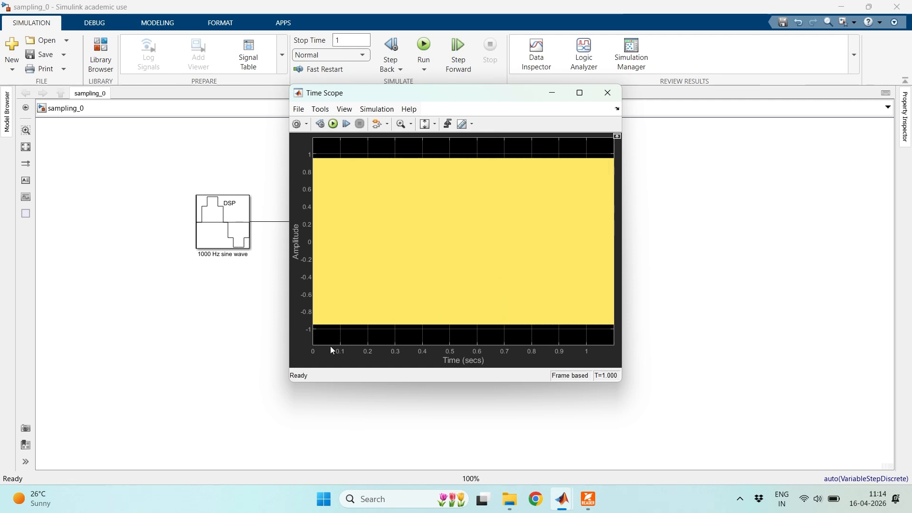
{"action": "left_click", "coordinate": [579, 93]}
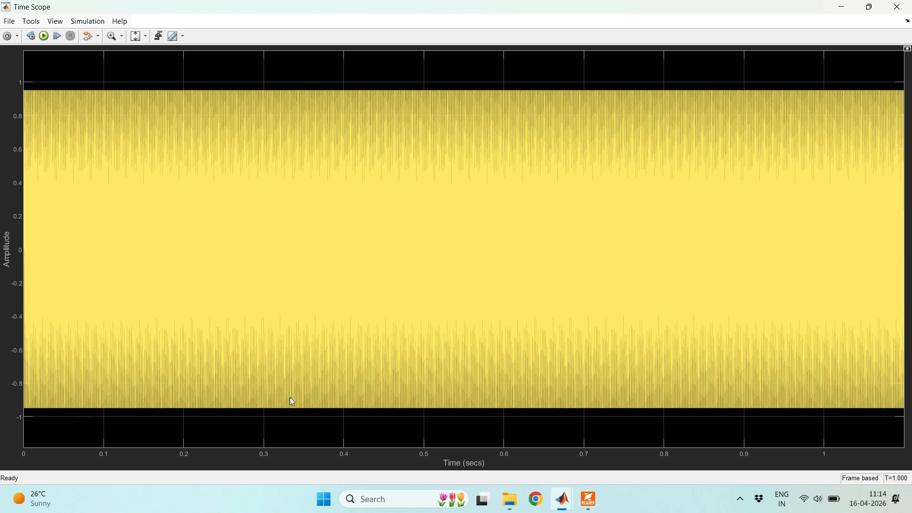
{"action": "left_click", "coordinate": [113, 39]}
{"action": "left_click_drag", "start_coordinate": [291, 51], "coordinate": [324, 442]}
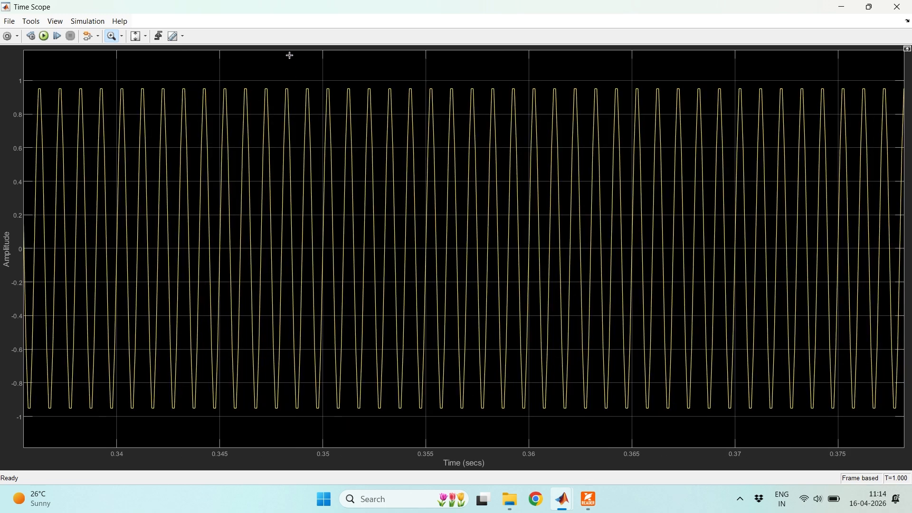
{"action": "left_click_drag", "start_coordinate": [274, 50], "coordinate": [438, 448]}
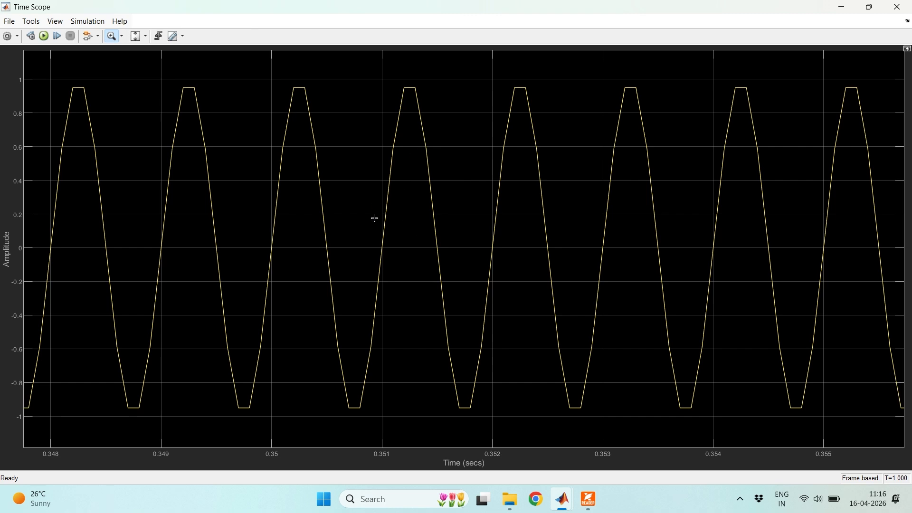
{"action": "left_click", "coordinate": [898, 8]}
- Rerun the simulation, examine the waveform between about 0.382 and 0.388 s in the Time Scope and close the scope
{"action": "left_click", "coordinate": [424, 55]}
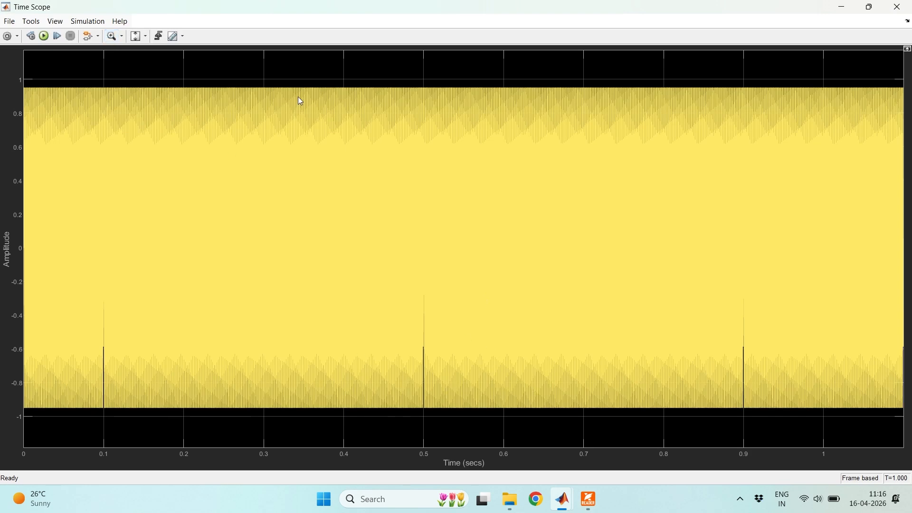
{"action": "left_click", "coordinate": [112, 37]}
{"action": "left_click_drag", "start_coordinate": [325, 50], "coordinate": [344, 456]}
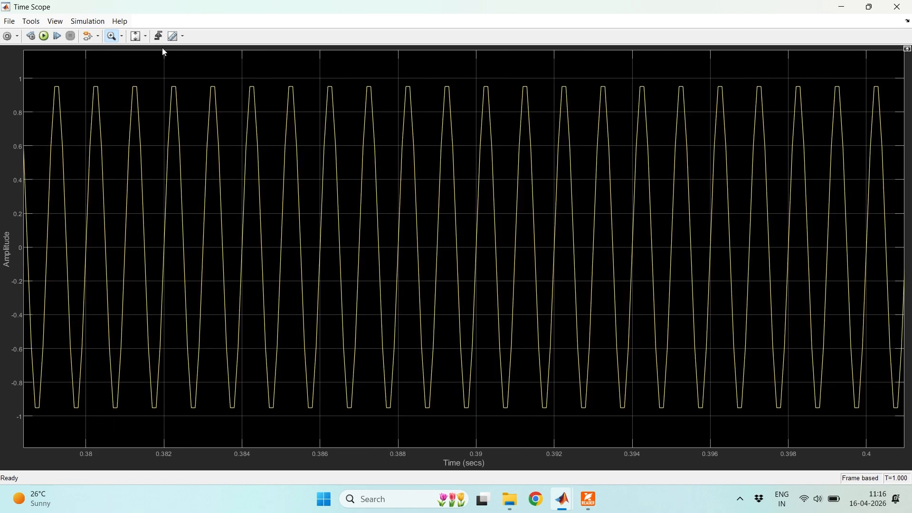
{"action": "left_click_drag", "start_coordinate": [165, 50], "coordinate": [401, 449]}
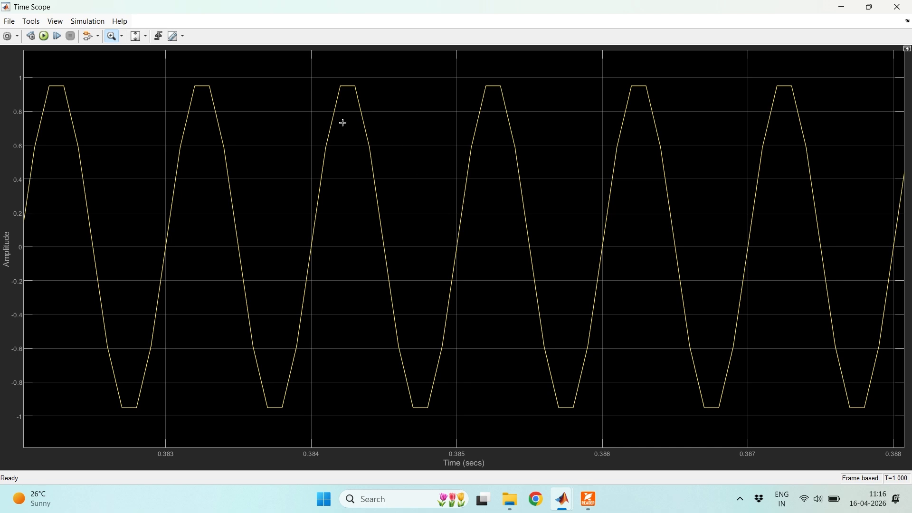
{"action": "left_click", "coordinate": [896, 7]}
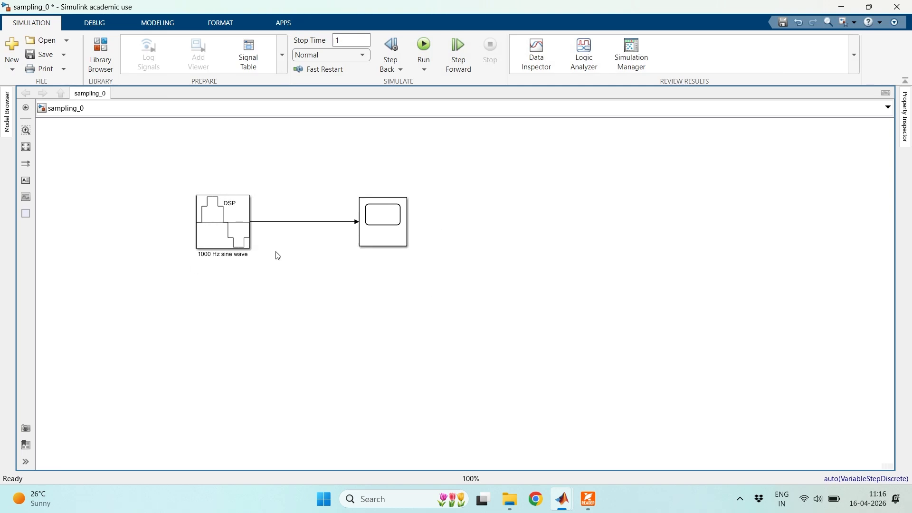
- Review the 1000 Hz sine wave block's parameters against the sampling theorem summary in slides-day1-session-2-dsp.pdf, then close the parameters unchanged
{"action": "left_click", "coordinate": [390, 230]}
{"action": "left_click", "coordinate": [337, 238]}
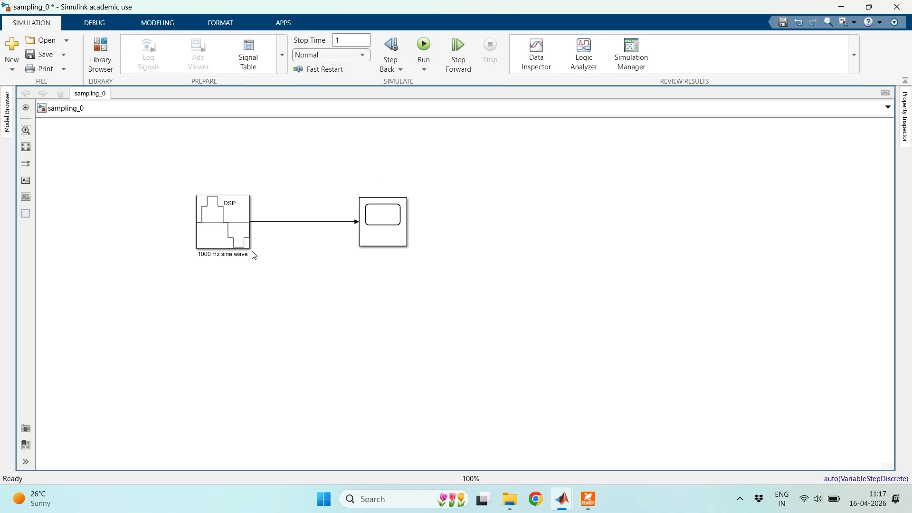
{"action": "double_click", "coordinate": [225, 217]}
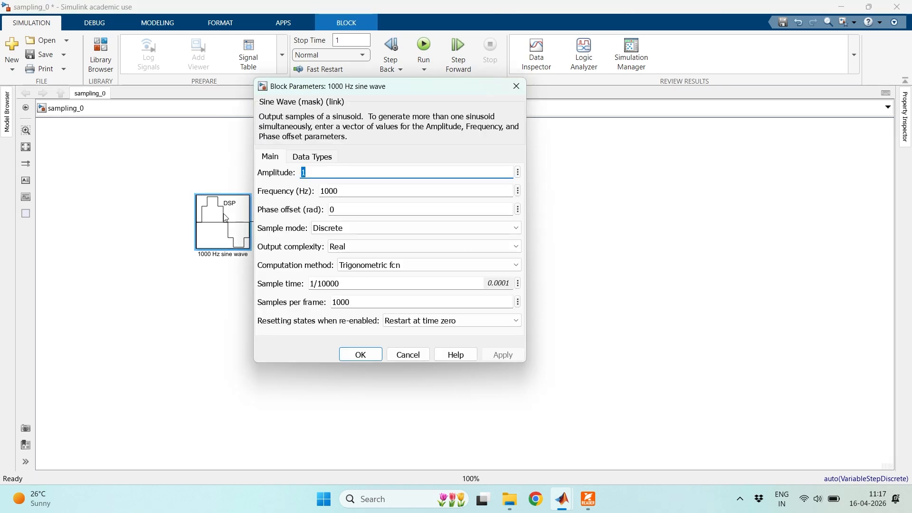
{"action": "left_click_drag", "start_coordinate": [523, 364], "coordinate": [552, 404]}
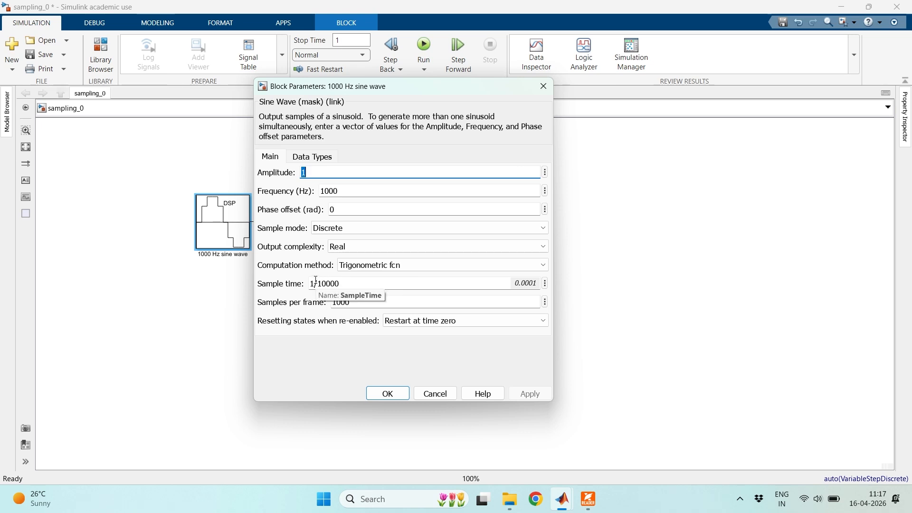
{"action": "mouse_move", "coordinate": [593, 499]}
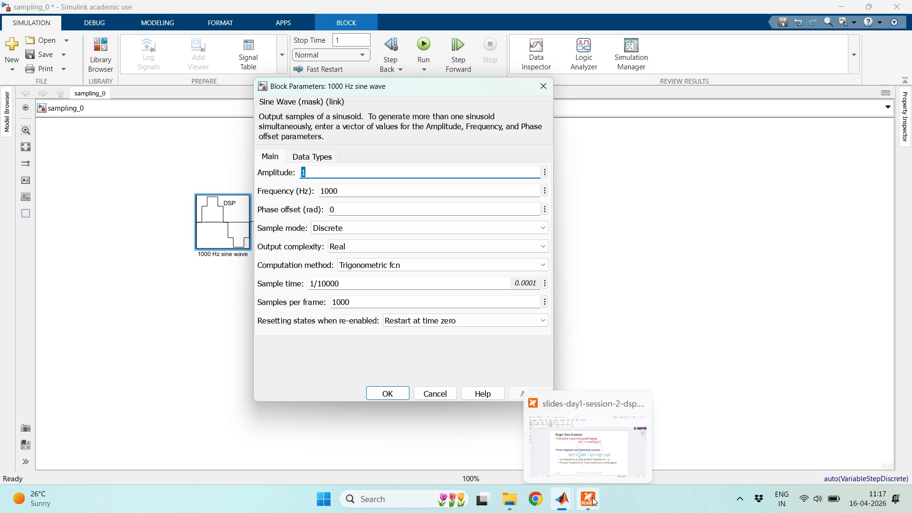
{"action": "left_click", "coordinate": [593, 501]}
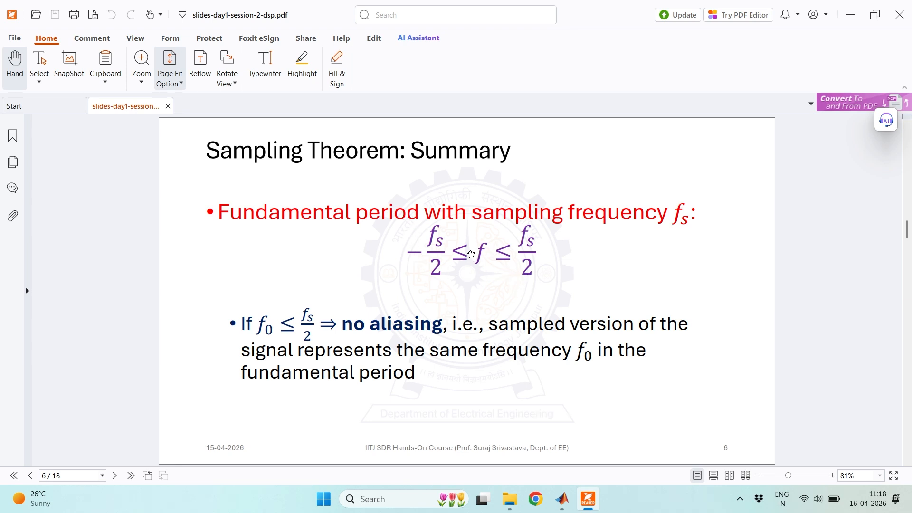
{"action": "left_click", "coordinate": [850, 18]}
{"action": "left_click", "coordinate": [544, 85]}
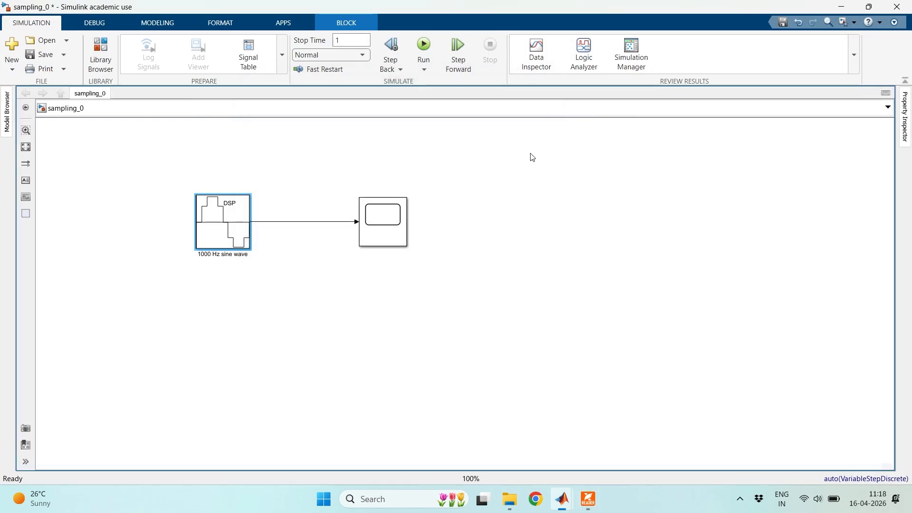
- Add a Spectrum Analyzer block from DSP System Toolbox/Sinks beside the Time Scope and enlarge it to about the scope's size
{"action": "left_click", "coordinate": [385, 239]}
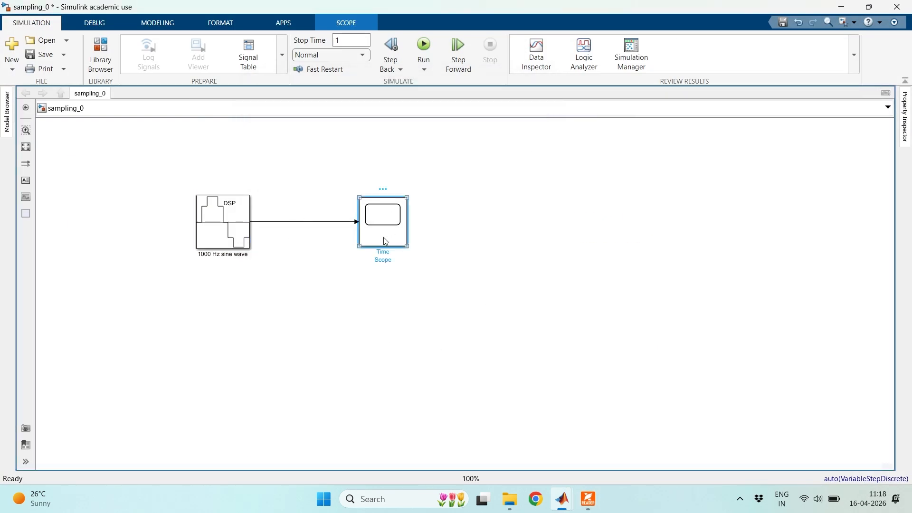
{"action": "left_click", "coordinate": [391, 225]}
{"action": "double_click", "coordinate": [530, 212]}
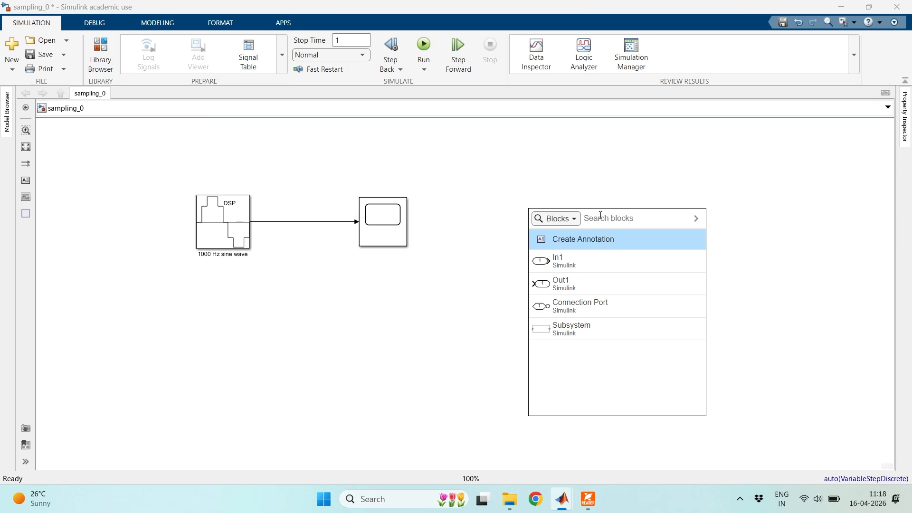
{"action": "type", "text": "spec"}
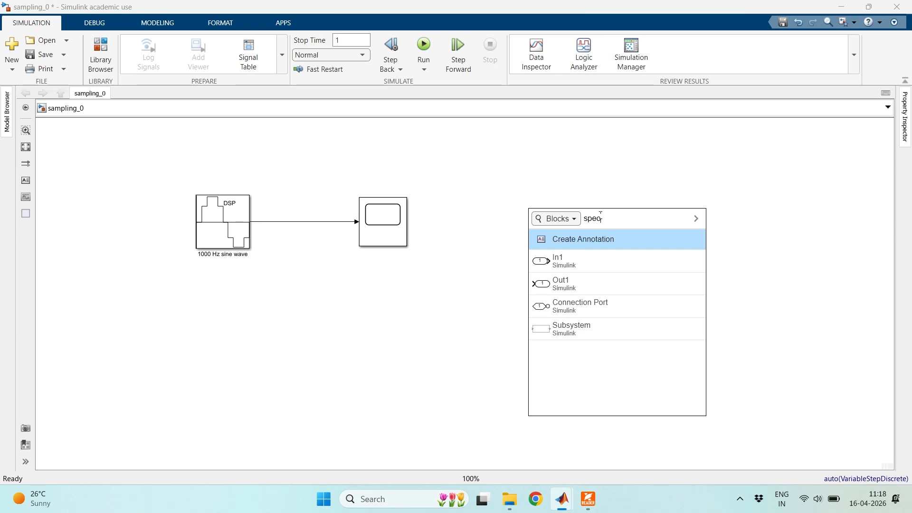
{"action": "type", "text": "trum"}
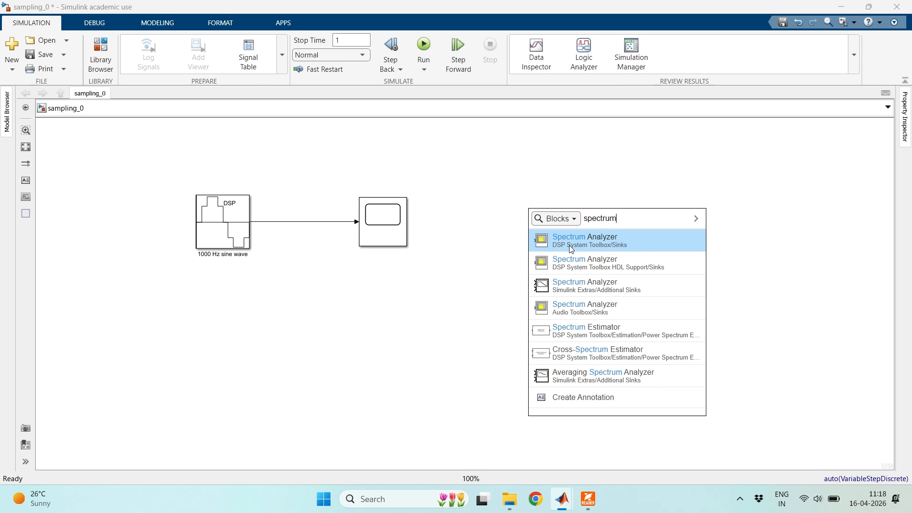
{"action": "left_click", "coordinate": [601, 241]}
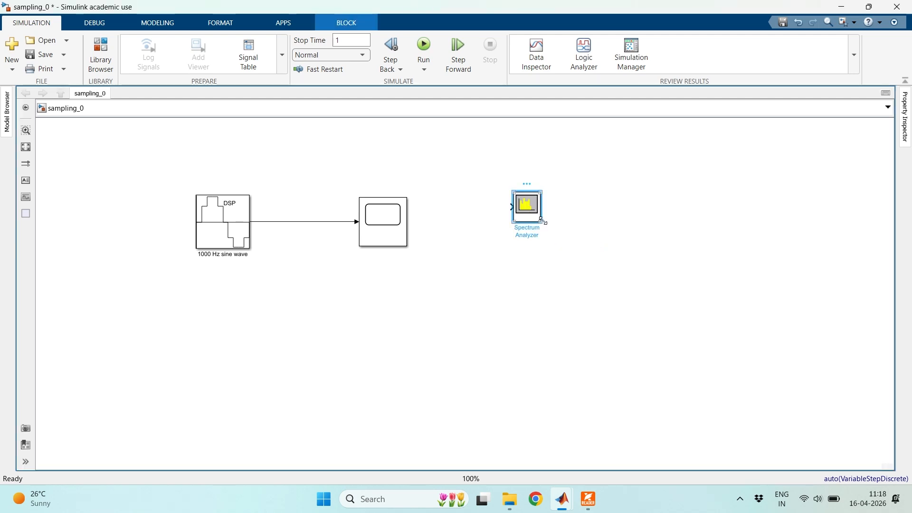
{"action": "left_click_drag", "start_coordinate": [540, 222], "coordinate": [561, 245]}
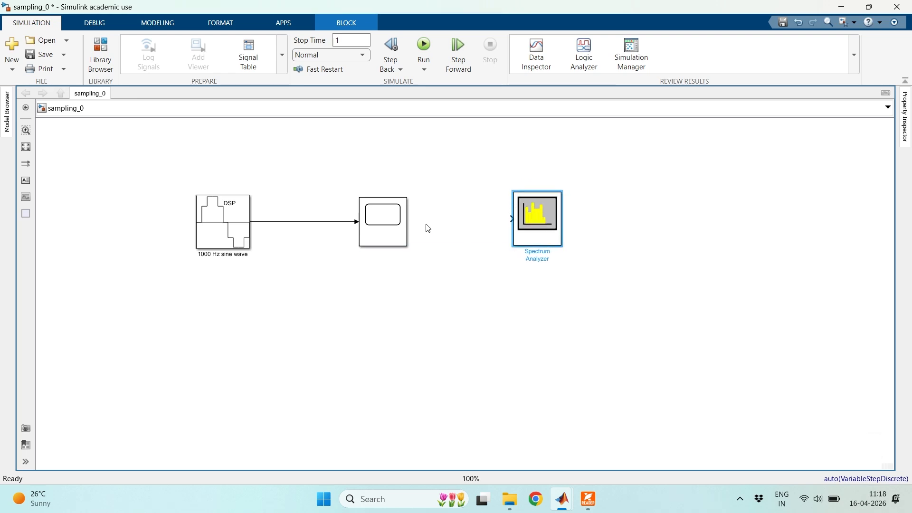
- Move the Time Scope up, branch the sine wave's output to the Spectrum Analyzer placed below it, and save the model
{"action": "left_click_drag", "start_coordinate": [393, 229], "coordinate": [393, 181]}
{"action": "left_click_drag", "start_coordinate": [536, 226], "coordinate": [305, 221]}
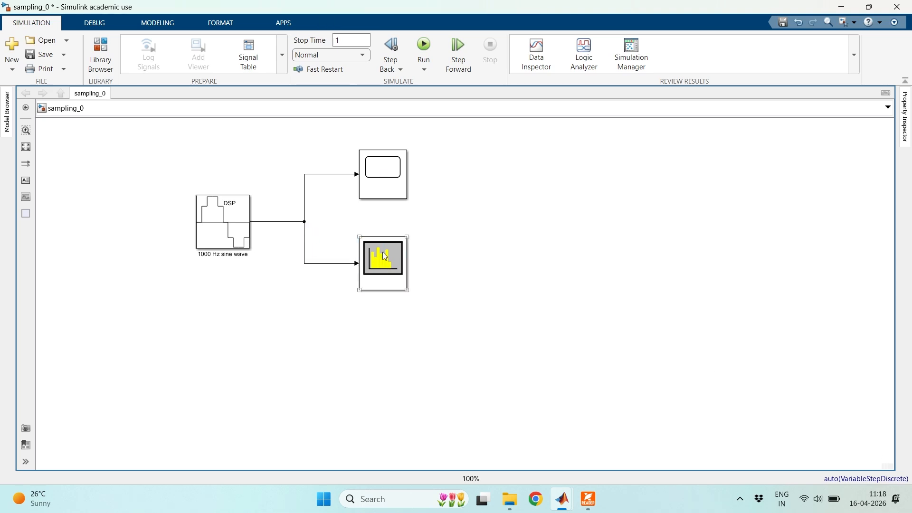
{"action": "left_click", "coordinate": [395, 271]}
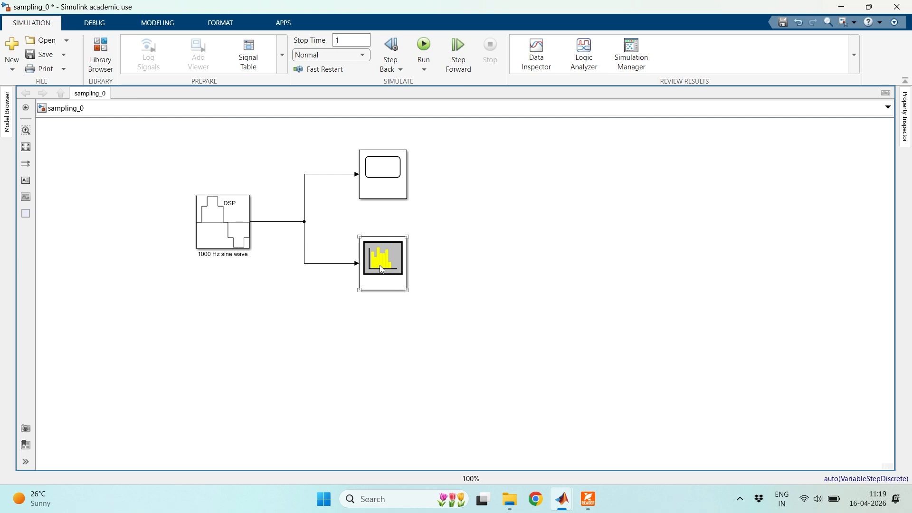
{"action": "left_click", "coordinate": [46, 54]}
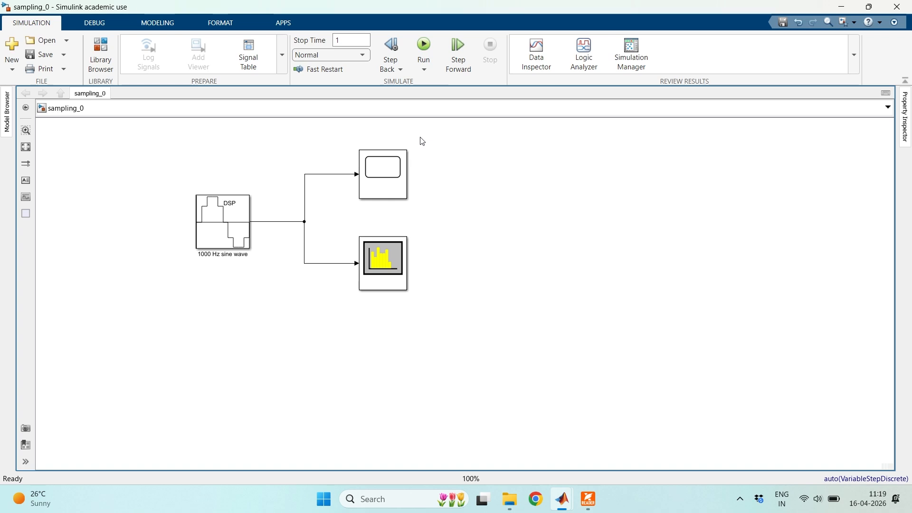
- Run the simulation, examine the spectrum in the maximized Spectrum Analyzer with the Time Scope closed, and switch to the sampling theorem slide for comparison
{"action": "left_click", "coordinate": [425, 46]}
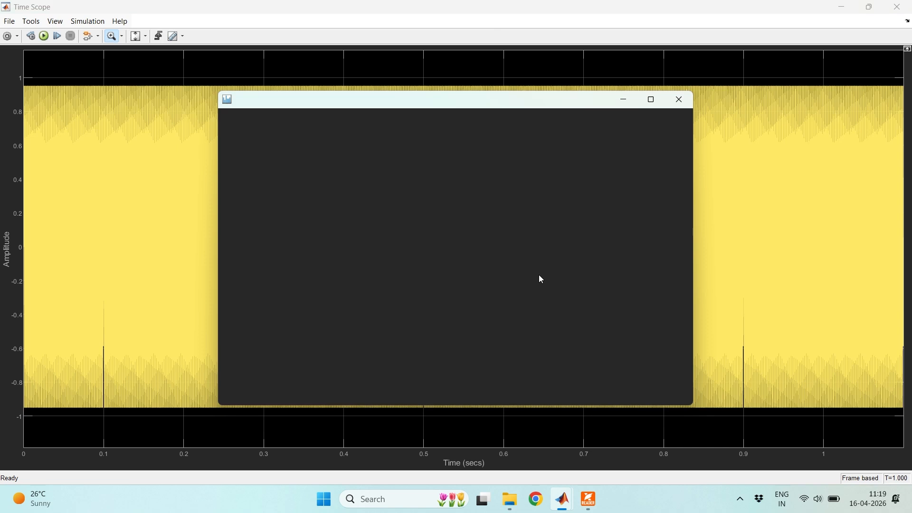
{"action": "left_click", "coordinate": [896, 12]}
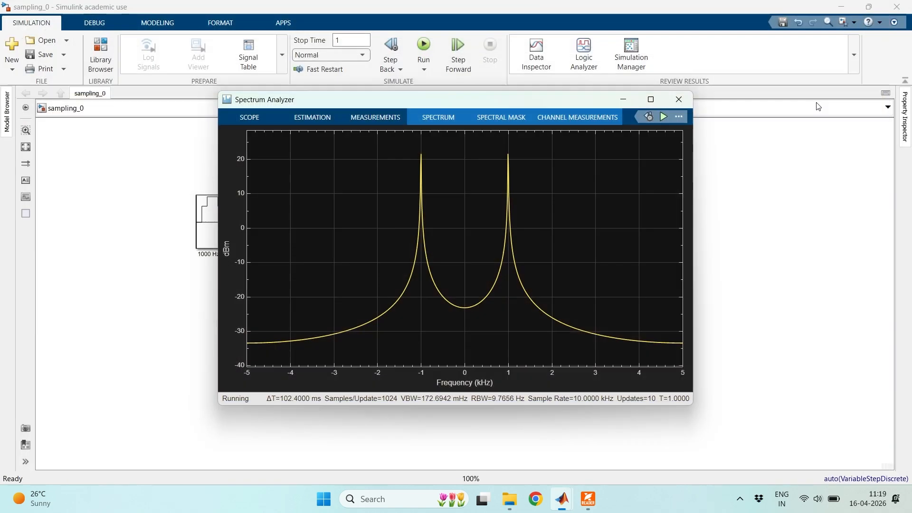
{"action": "left_click", "coordinate": [651, 100]}
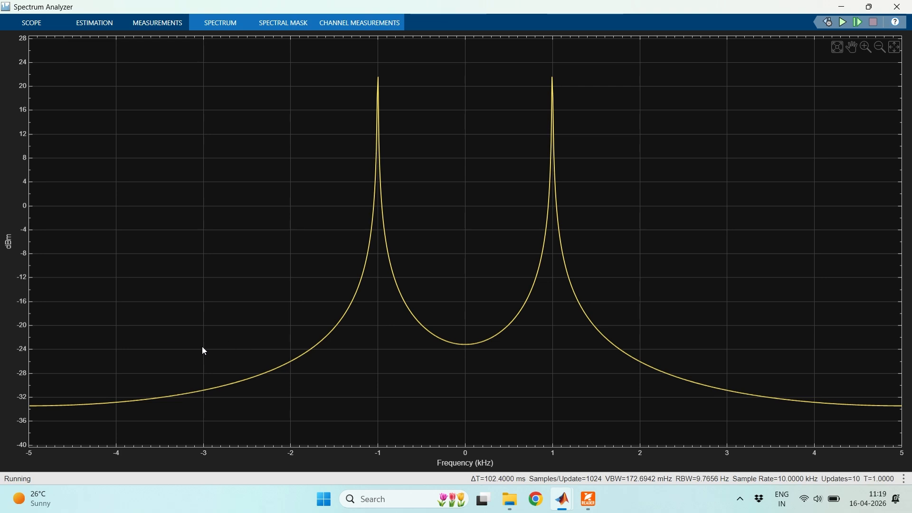
{"action": "left_click", "coordinate": [588, 498]}
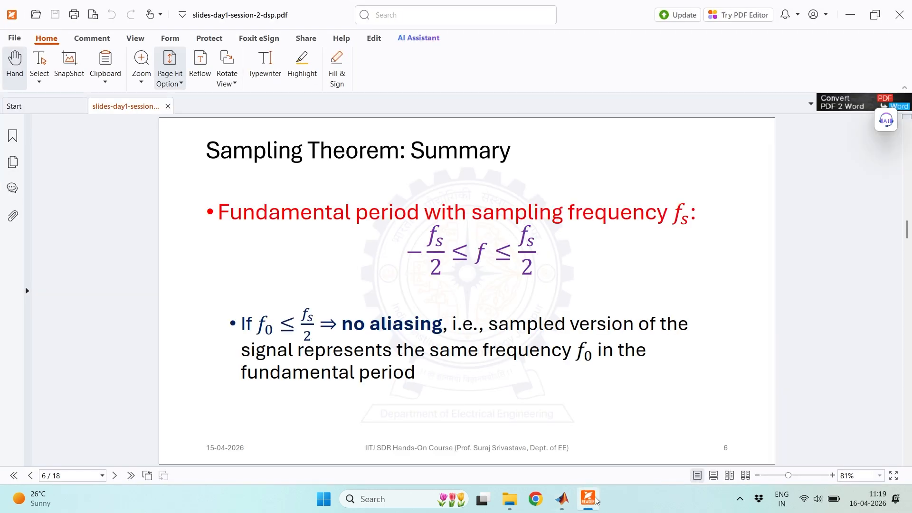
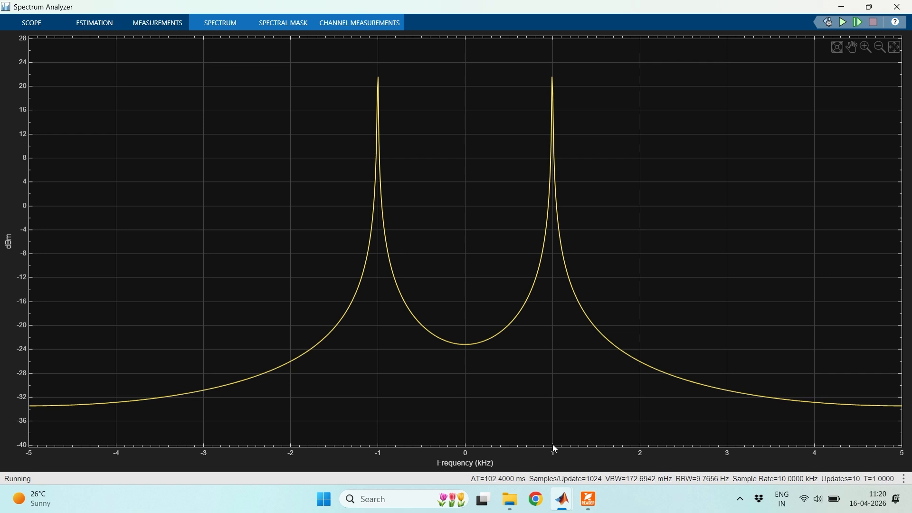
- Switch to slides-day1-session-2-dsp.pdf, read from the Single Tone Analysis slide to the no-aliasing summary, and return to the Simulink model
{"action": "left_click", "coordinate": [590, 504]}
{"action": "scroll", "coordinate": [527, 323], "scroll_direction": "down", "scroll_amount": 1}
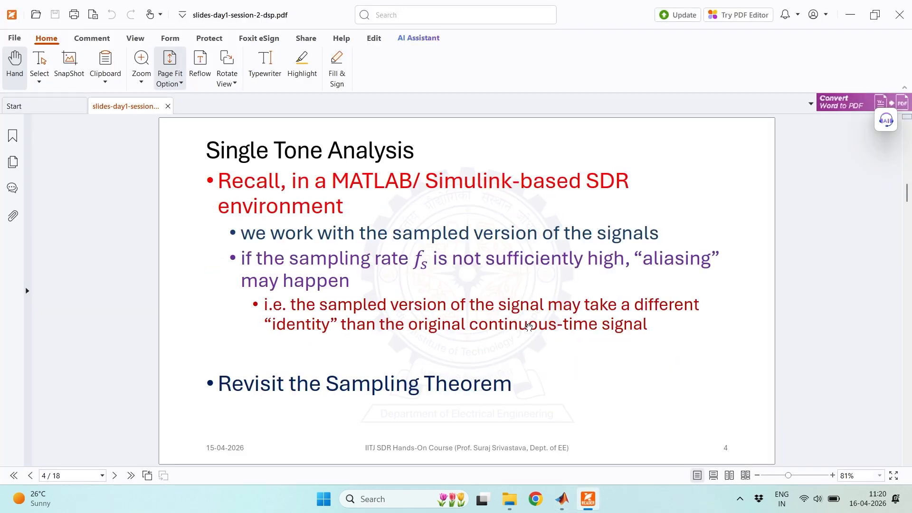
{"action": "scroll", "coordinate": [528, 327], "scroll_direction": "down", "scroll_amount": 1}
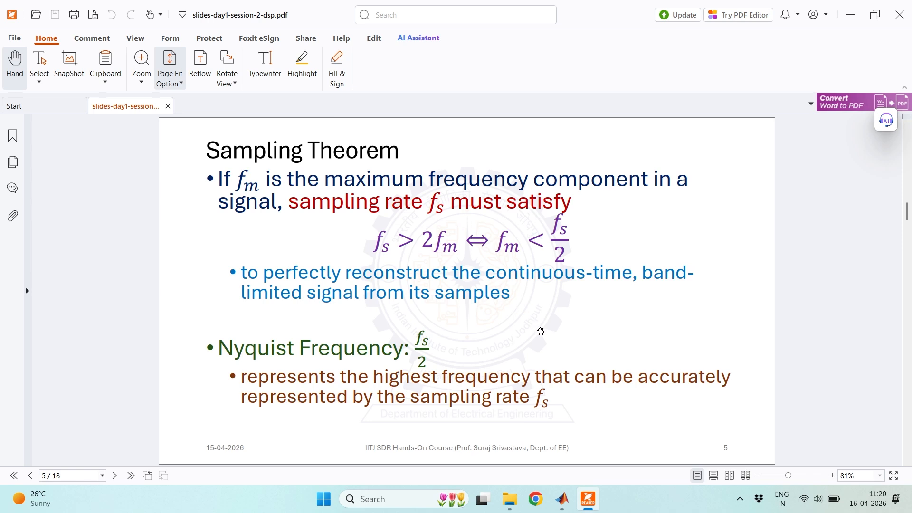
{"action": "scroll", "coordinate": [581, 319], "scroll_direction": "down", "scroll_amount": 1}
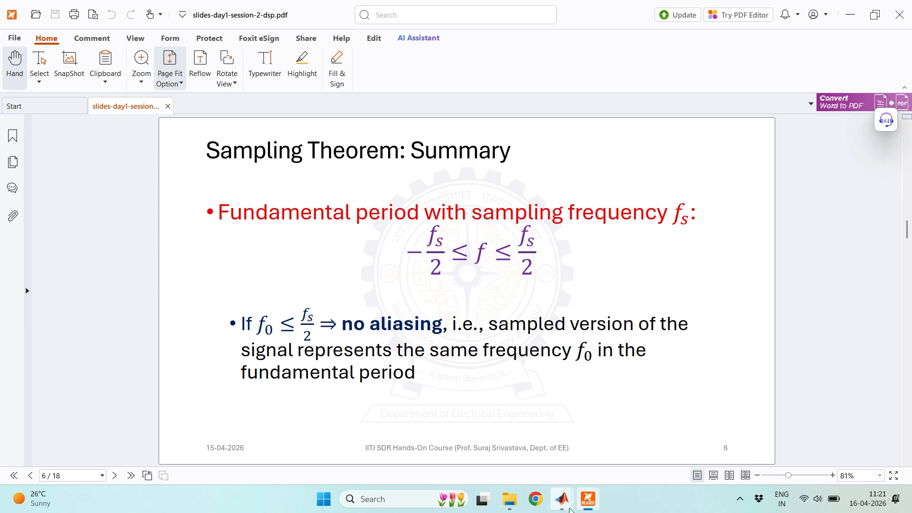
{"action": "mouse_move", "coordinate": [562, 498]}
{"action": "left_click", "coordinate": [556, 466]}
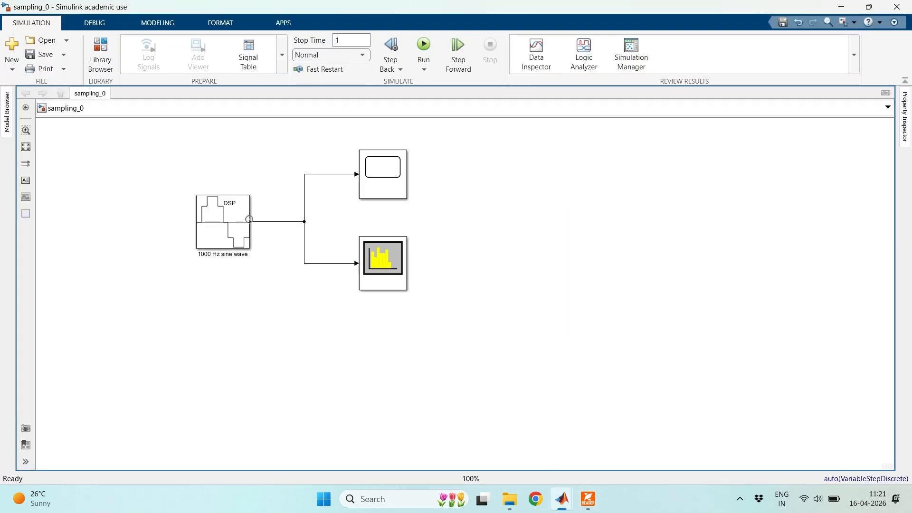
- Review the 1000 Hz sine wave block's frequency and sample time, then examine its spectrum in the Spectrum Analyzer and close it
{"action": "left_click", "coordinate": [235, 224]}
{"action": "double_click", "coordinate": [234, 224]}
{"action": "left_click_drag", "start_coordinate": [420, 90], "coordinate": [647, 126]}
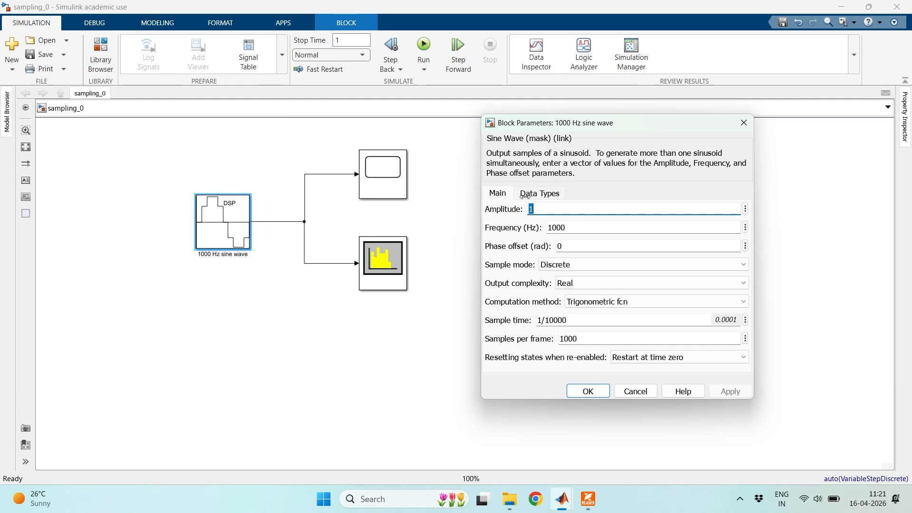
{"action": "left_click", "coordinate": [744, 122]}
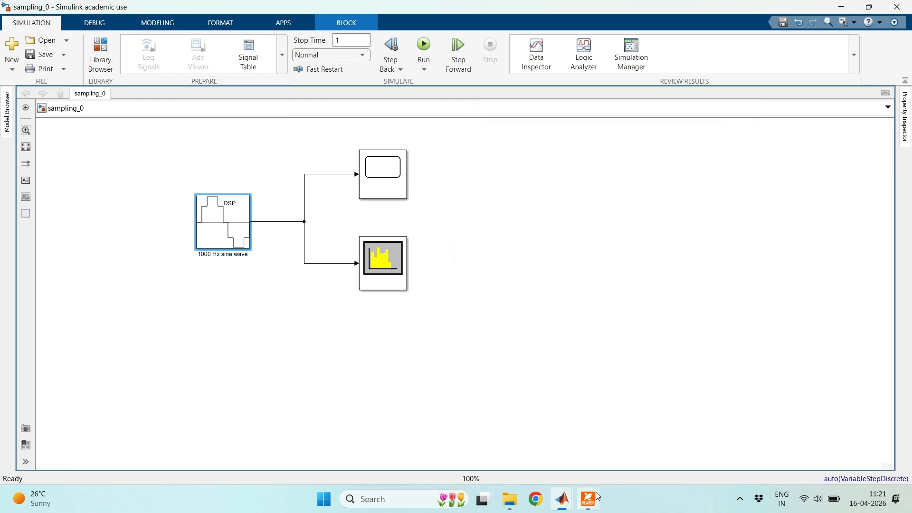
{"action": "mouse_move", "coordinate": [591, 499]}
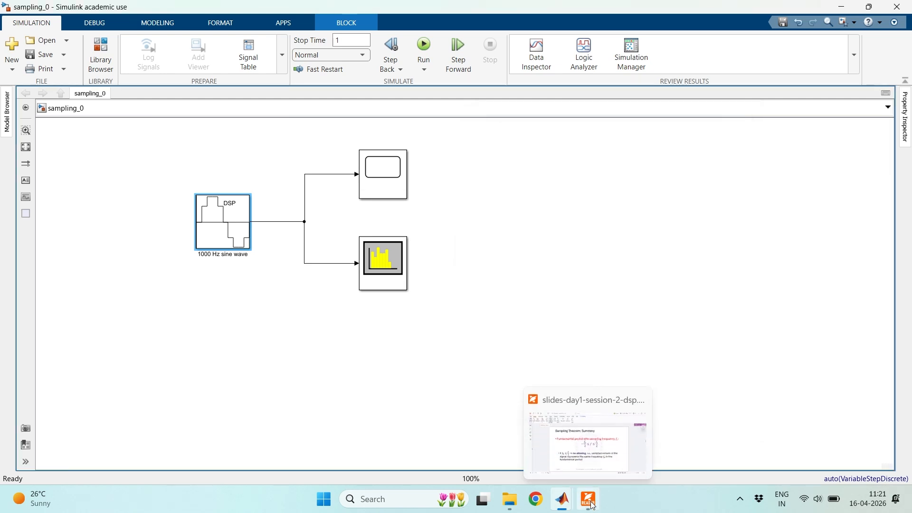
{"action": "double_click", "coordinate": [236, 227]}
{"action": "left_click_drag", "start_coordinate": [464, 95], "coordinate": [688, 120]}
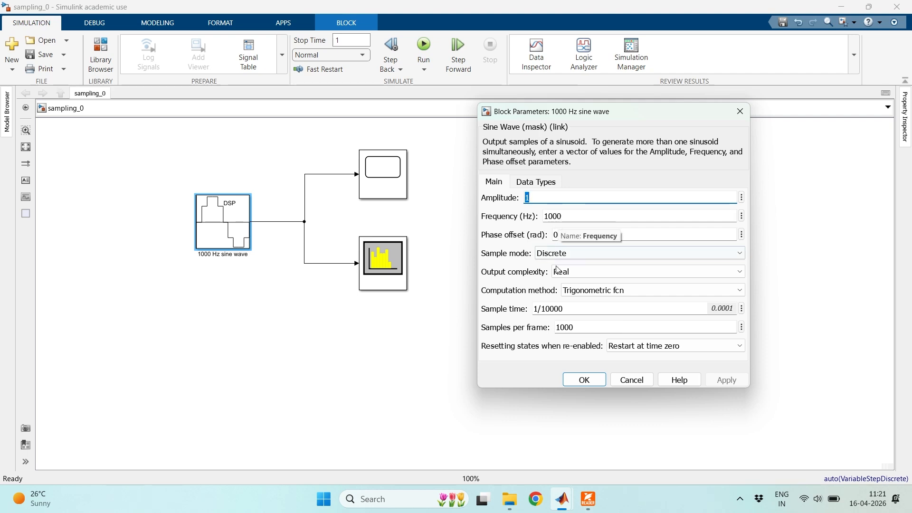
{"action": "left_click", "coordinate": [740, 111]}
{"action": "double_click", "coordinate": [384, 261]}
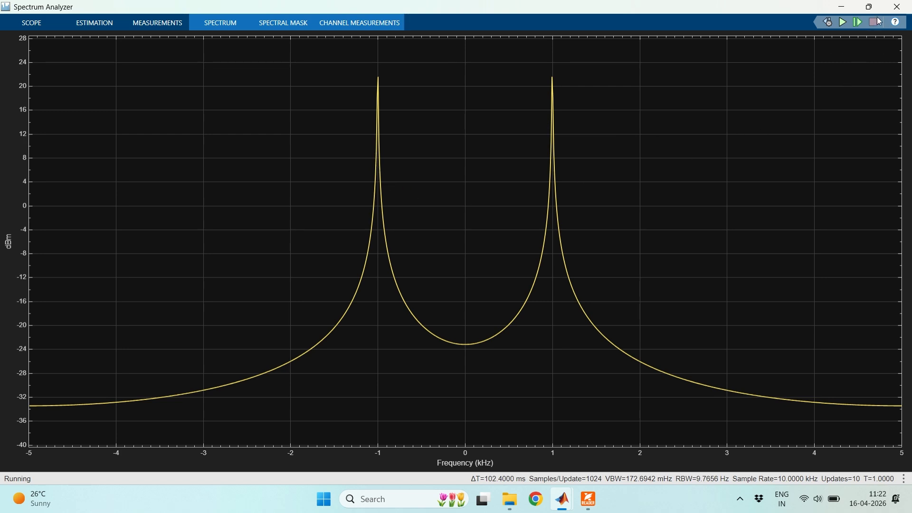
{"action": "left_click", "coordinate": [897, 7]}
- Set the sine wave block's frequency to 4000 Hz and apply the change
{"action": "double_click", "coordinate": [212, 221]}
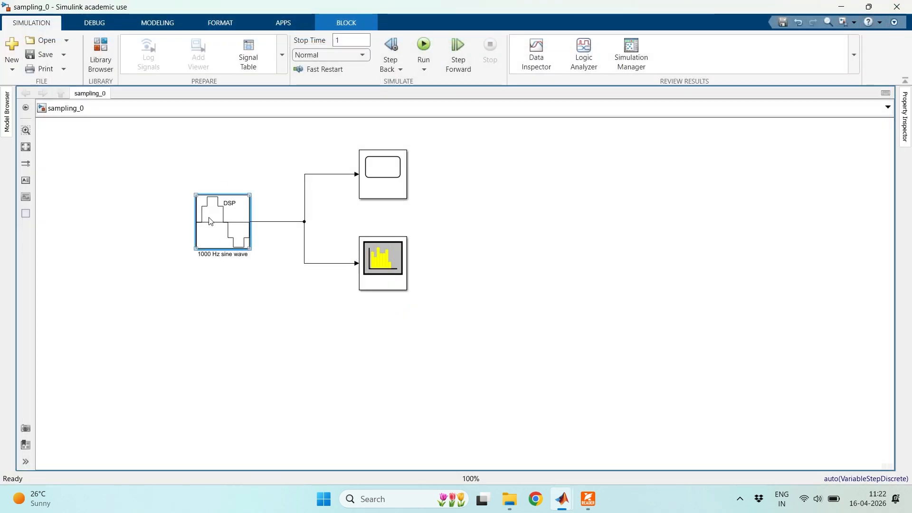
{"action": "double_click", "coordinate": [330, 191]}
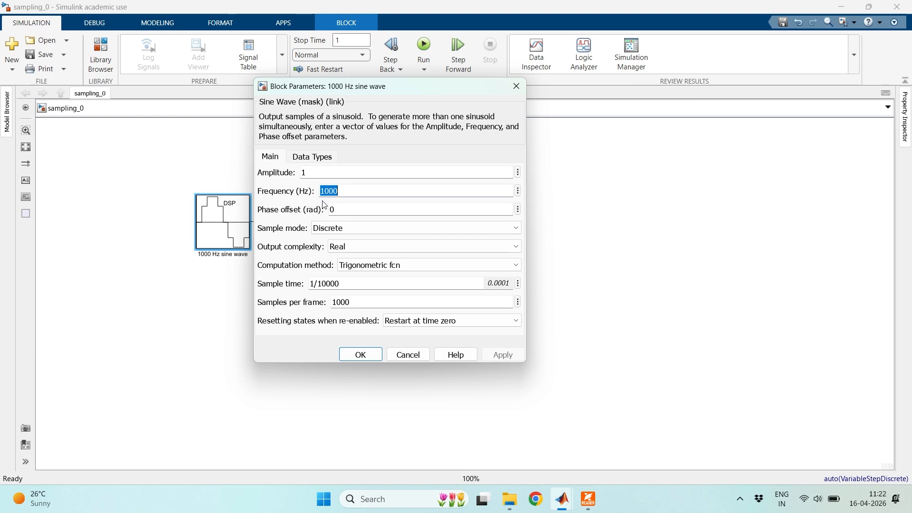
{"action": "left_click", "coordinate": [325, 191]}
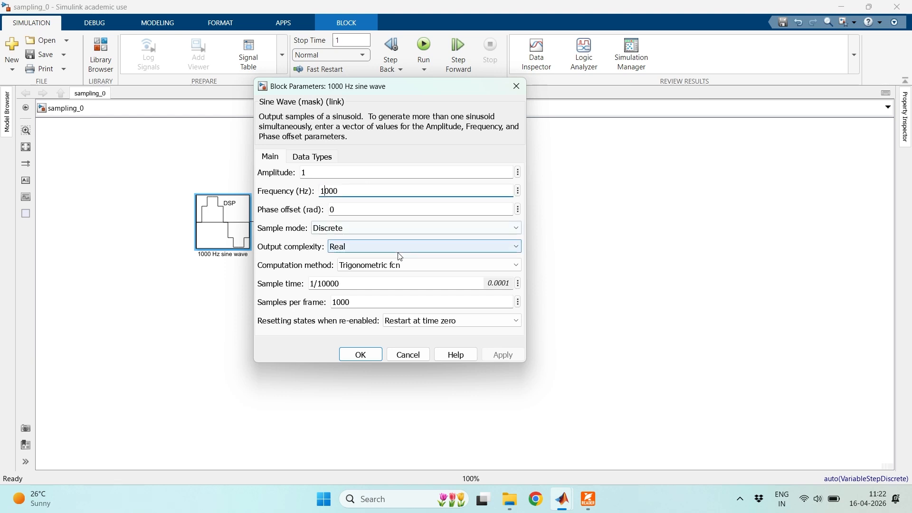
{"action": "key", "text": "BackSpace"}
{"action": "type", "text": "4"}
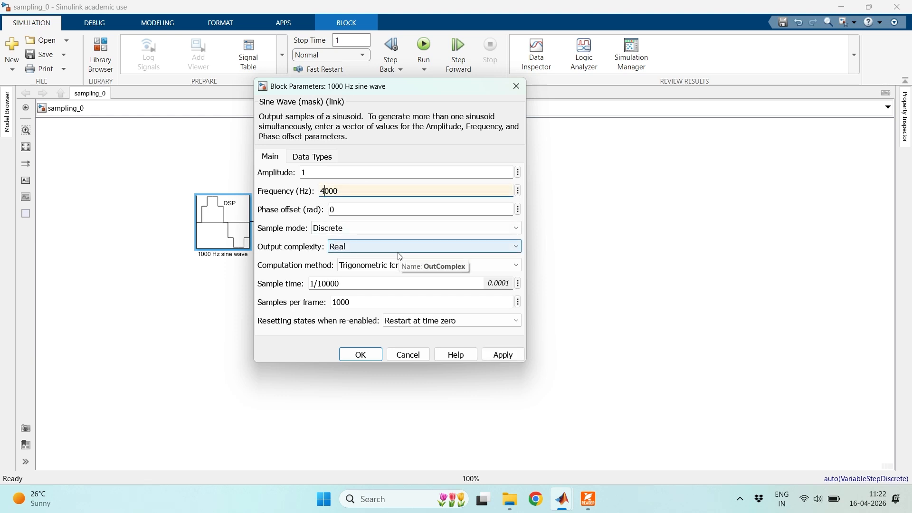
{"action": "left_click", "coordinate": [494, 356]}
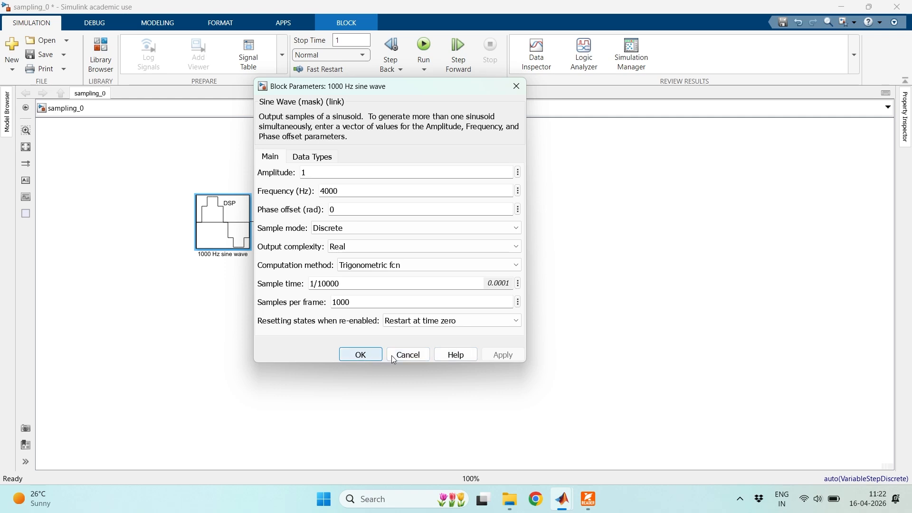
{"action": "left_click", "coordinate": [368, 356]}
- Rename the sine wave block as 4000 Hz sine wave
{"action": "left_click", "coordinate": [211, 255]}
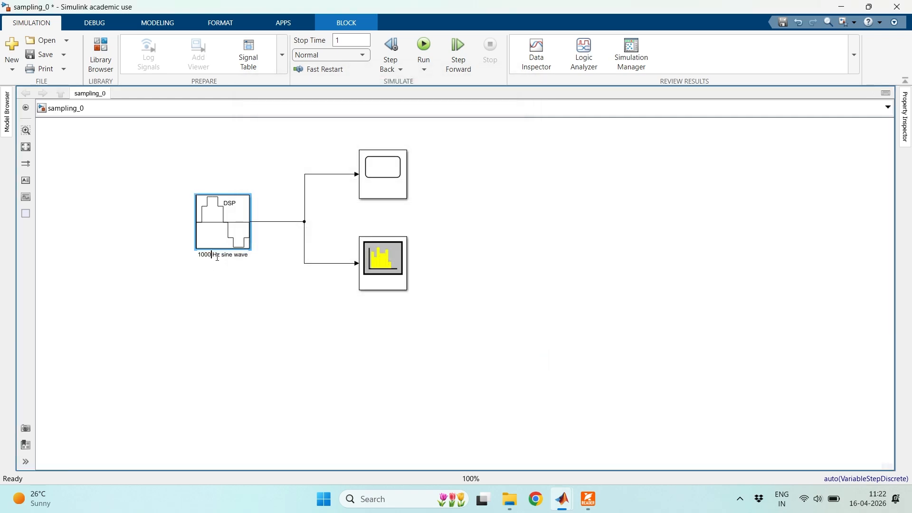
{"action": "key", "text": "BackSpace"}
{"action": "key", "text": "BackSpace"}
{"action": "key", "text": "BackSpace"}
{"action": "key", "text": "BackSpace"}
{"action": "key", "text": "Delete"}
{"action": "key", "text": "Delete"}
{"action": "key", "text": "Delete"}
{"action": "key", "text": "Delete"}
{"action": "key", "text": "Delete"}
{"action": "key", "text": "Delete"}
{"action": "key", "text": "Delete"}
{"action": "key", "text": "Delete"}
{"action": "key", "text": "Delete"}
{"action": "key", "text": "Delete"}
{"action": "key", "text": "Delete"}
{"action": "key", "text": "Delete"}
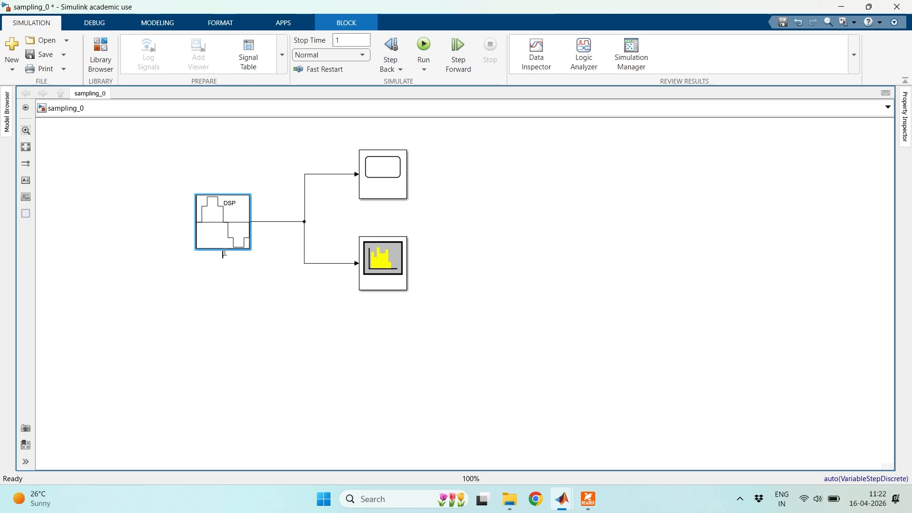
{"action": "key", "text": "Escape"}
{"action": "left_click", "coordinate": [205, 255]}
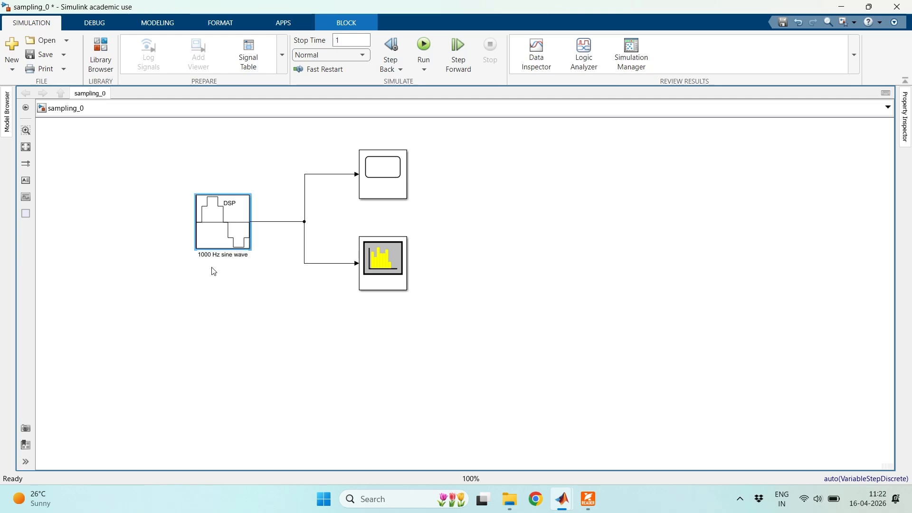
{"action": "left_click", "coordinate": [237, 313]}
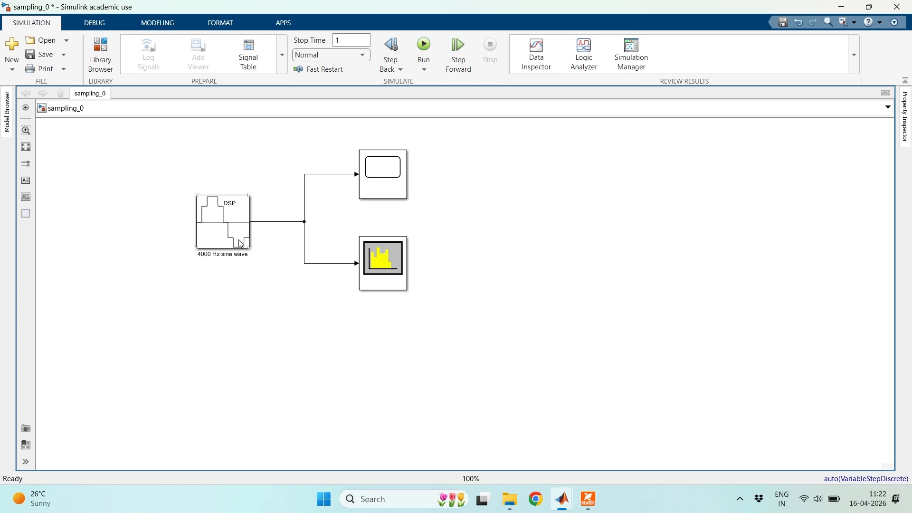
- Check the sine wave's parameters, save the model, and run it, examining the Time Scope and the Spectrum Analyzer before closing both
{"action": "double_click", "coordinate": [238, 222]}
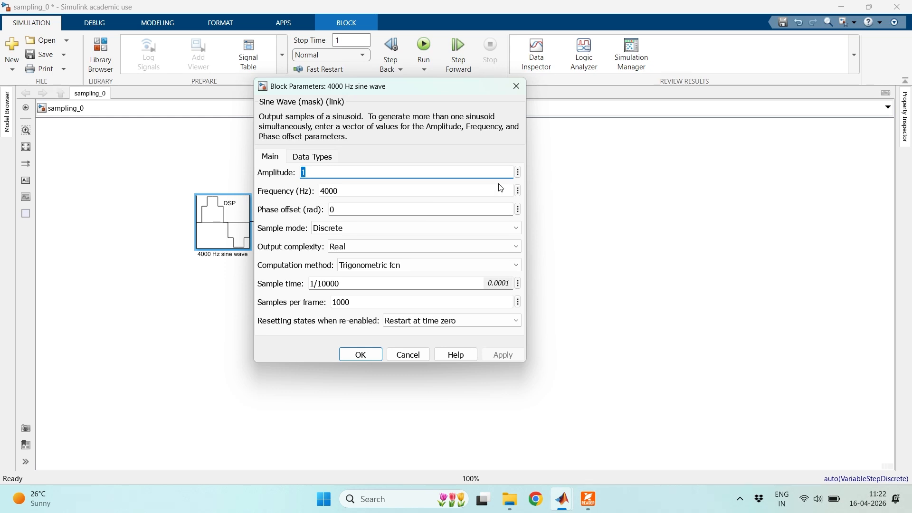
{"action": "left_click", "coordinate": [518, 85]}
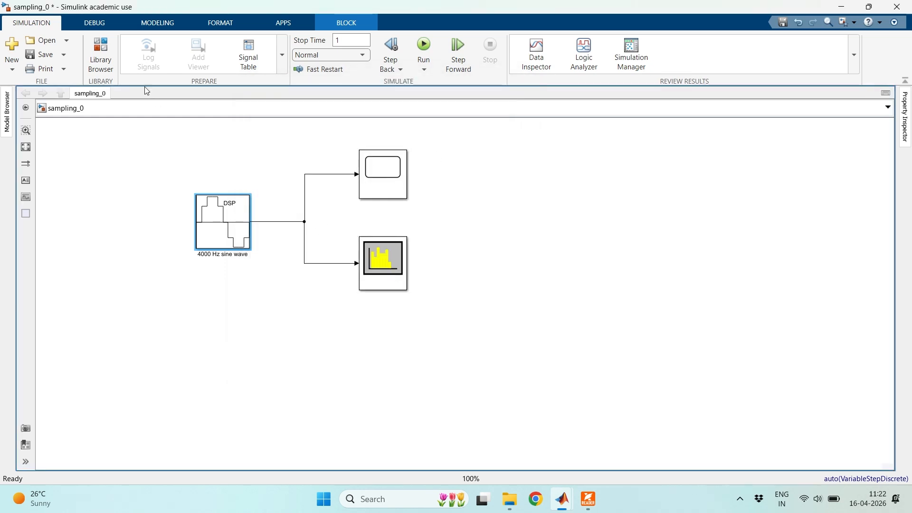
{"action": "left_click", "coordinate": [44, 55]}
{"action": "left_click", "coordinate": [423, 47]}
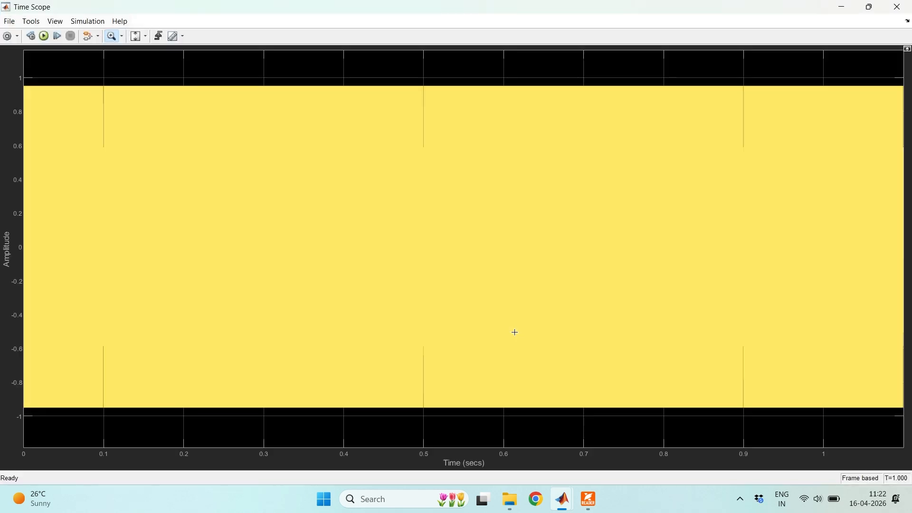
{"action": "left_click", "coordinate": [897, 7]}
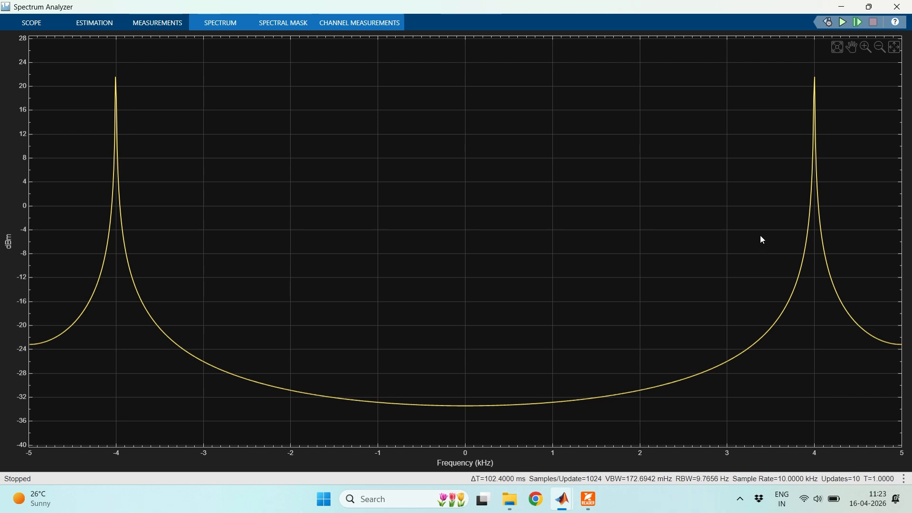
{"action": "left_click", "coordinate": [897, 6]}
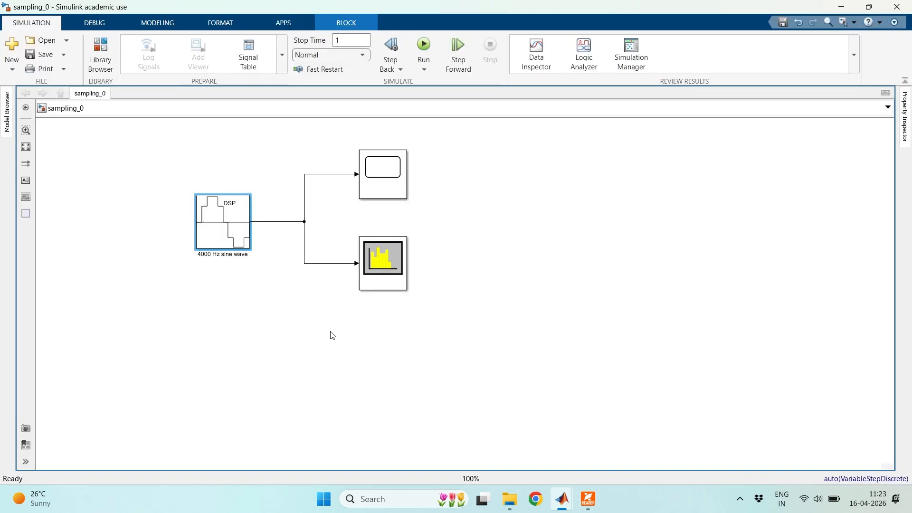
- Recheck the 4000 Hz sine wave block's frequency and sample time, then close its parameters unchanged
{"action": "double_click", "coordinate": [229, 230]}
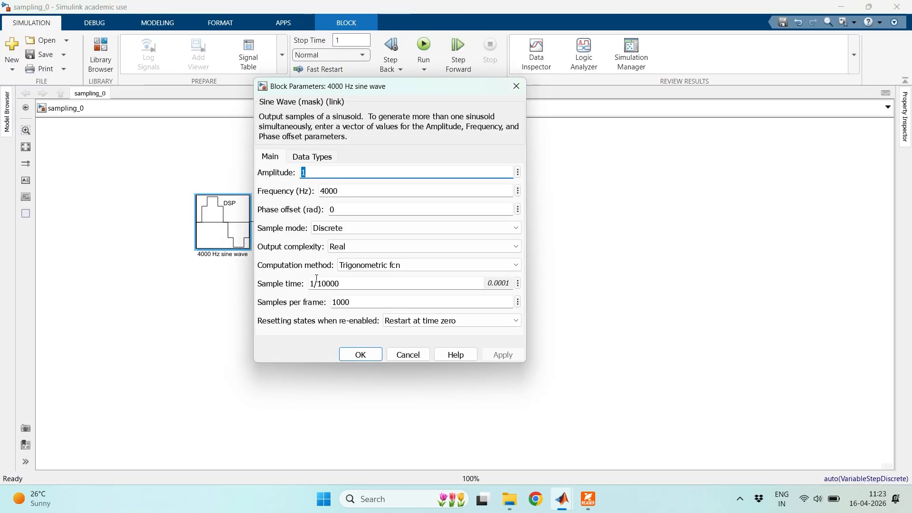
{"action": "left_click_drag", "start_coordinate": [321, 191], "coordinate": [329, 190]}
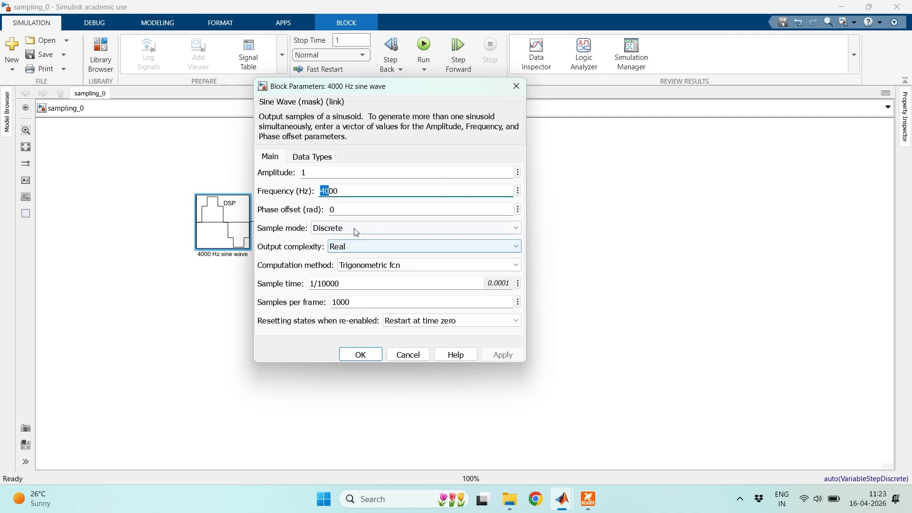
{"action": "left_click", "coordinate": [355, 191]}
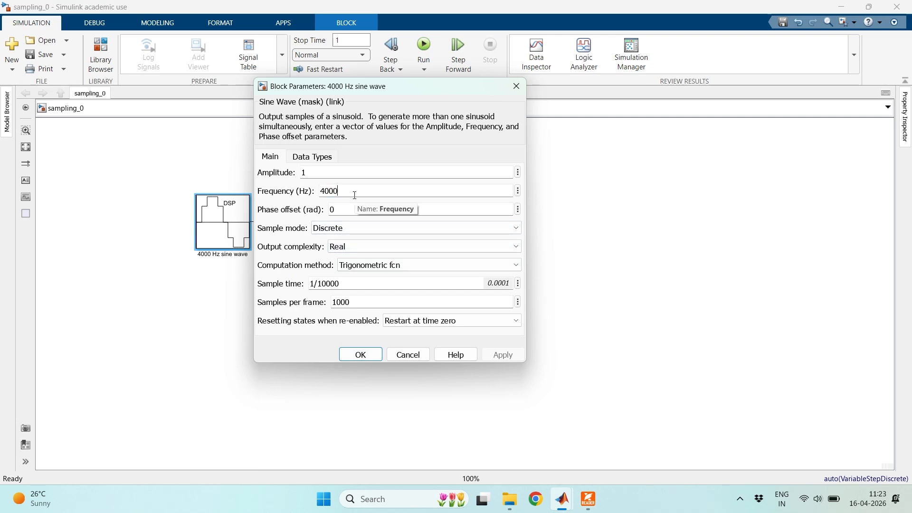
{"action": "left_click", "coordinate": [515, 86]}
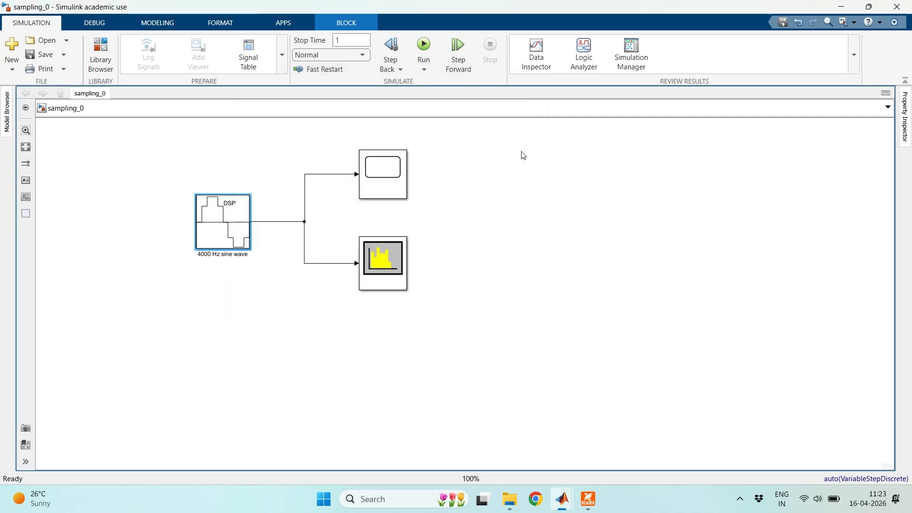
- Read the slides on aliasing and the 8 kHz and 23 kHz examples at fs = 10k, then return to the Simulink model
{"action": "left_click", "coordinate": [587, 500]}
{"action": "scroll", "coordinate": [540, 368], "scroll_direction": "down", "scroll_amount": 1}
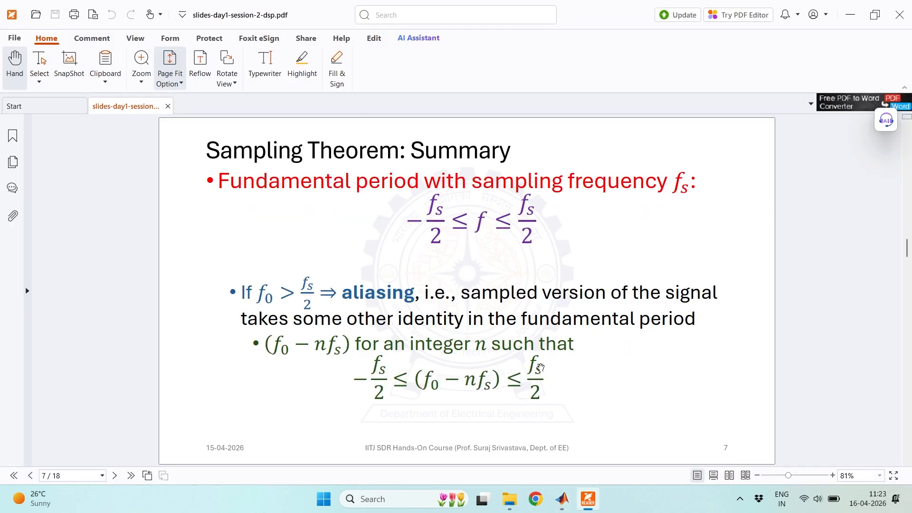
{"action": "scroll", "coordinate": [539, 368], "scroll_direction": "down", "scroll_amount": 1}
{"action": "scroll", "coordinate": [542, 364], "scroll_direction": "down", "scroll_amount": 1}
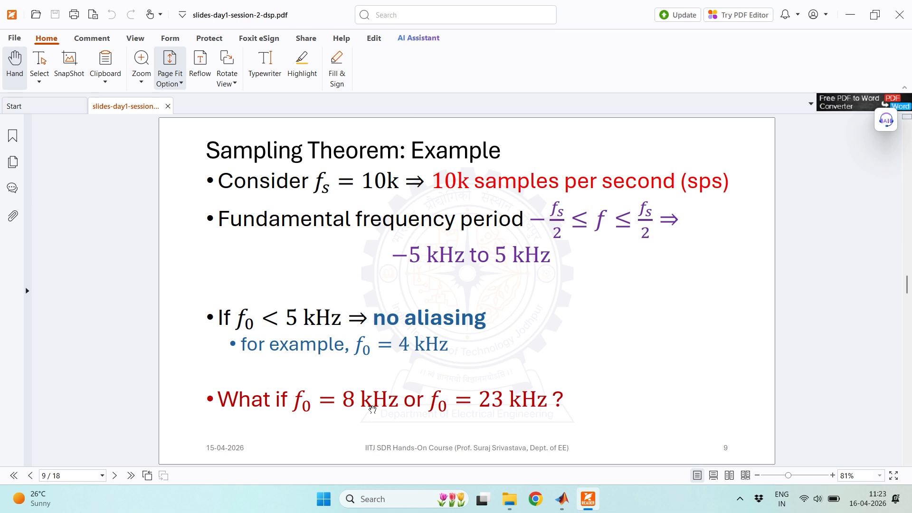
{"action": "scroll", "coordinate": [375, 409], "scroll_direction": "down", "scroll_amount": 1}
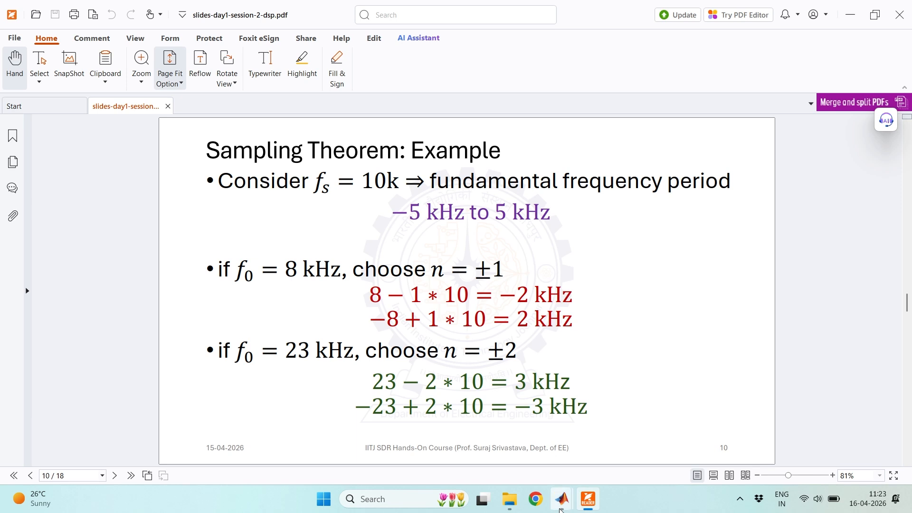
{"action": "mouse_move", "coordinate": [565, 509]}
{"action": "left_click", "coordinate": [588, 451]}
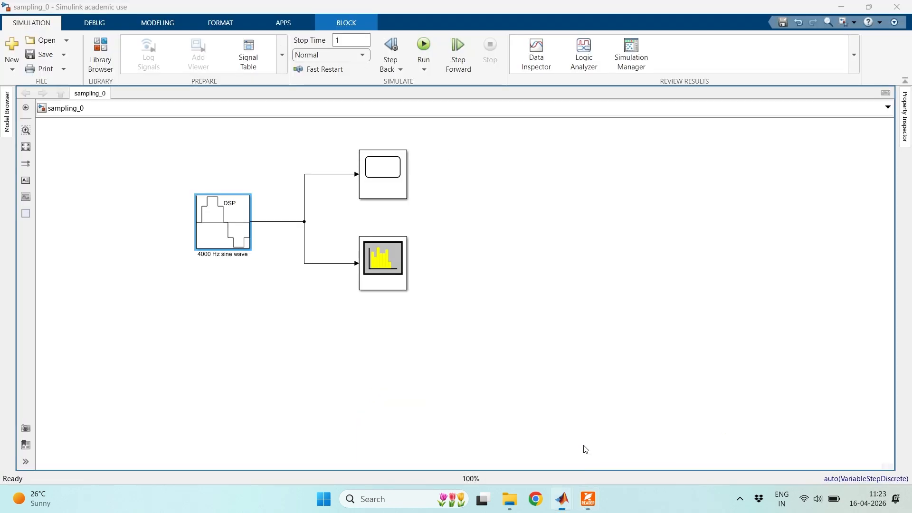
- Remove the frequency from the source block's name so that it reads sine wave
{"action": "double_click", "coordinate": [225, 220]}
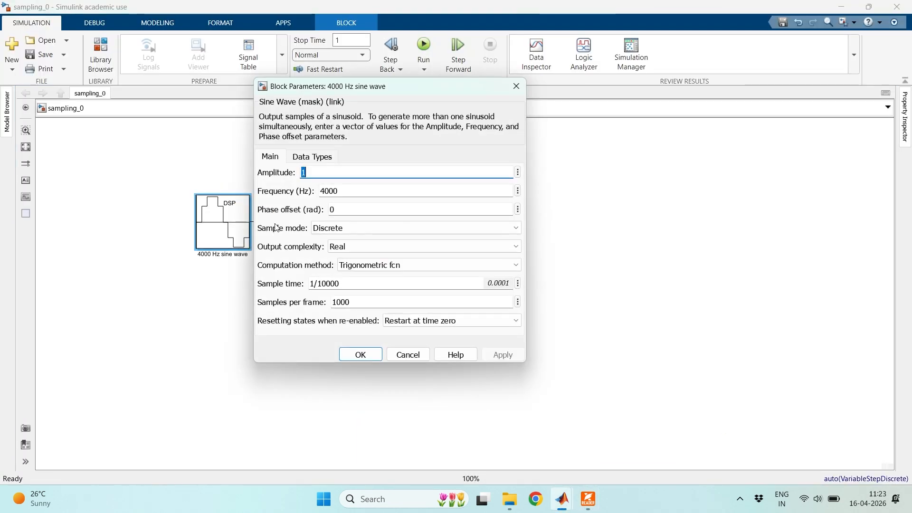
{"action": "left_click", "coordinate": [515, 86]}
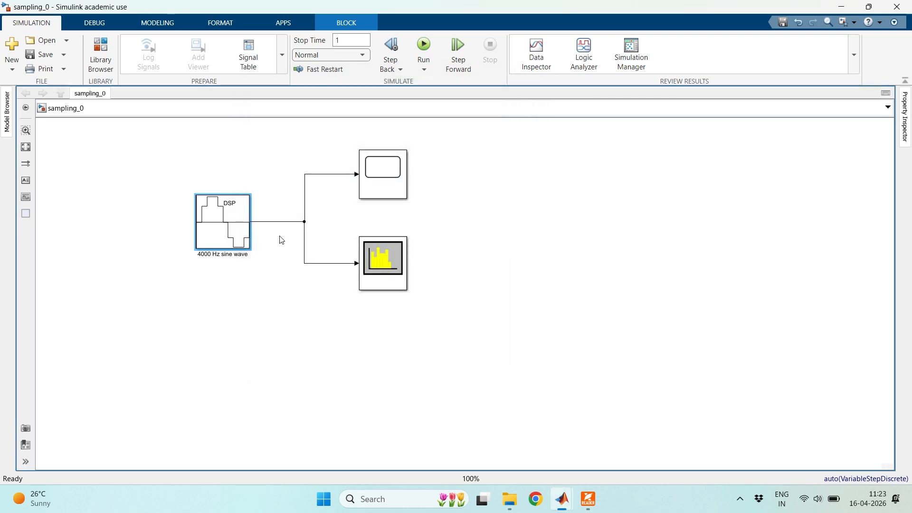
{"action": "left_click", "coordinate": [222, 255]}
{"action": "key", "text": "BackSpace"}
{"action": "key", "text": "BackSpace"}
{"action": "key", "text": "BackSpace"}
{"action": "key", "text": "BackSpace"}
{"action": "key", "text": "BackSpace"}
{"action": "key", "text": "BackSpace"}
{"action": "key", "text": "BackSpace"}
{"action": "key", "text": "BackSpace"}
{"action": "left_click", "coordinate": [236, 300]}
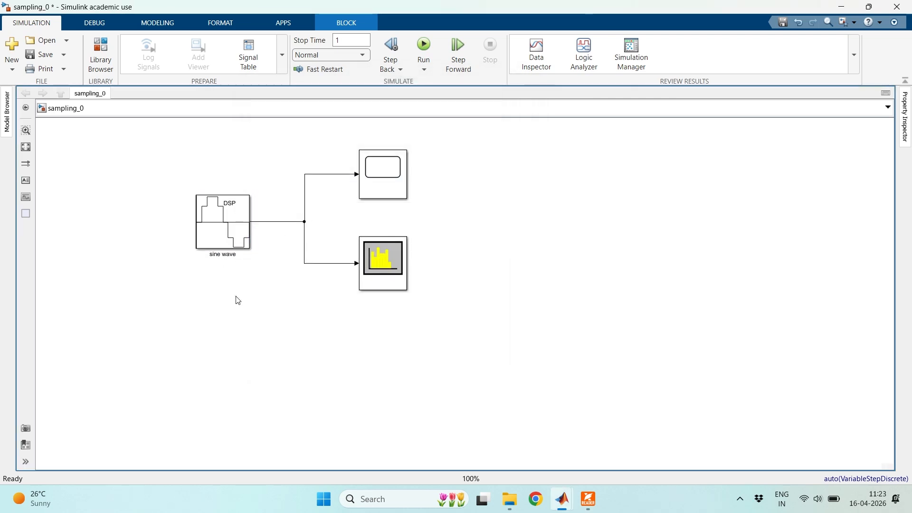
- Set the sine wave block's frequency to the 8 kHz value from the slide example and apply the change
{"action": "left_click", "coordinate": [233, 233]}
{"action": "key", "text": "Tab"}
{"action": "type", "text": "8"}
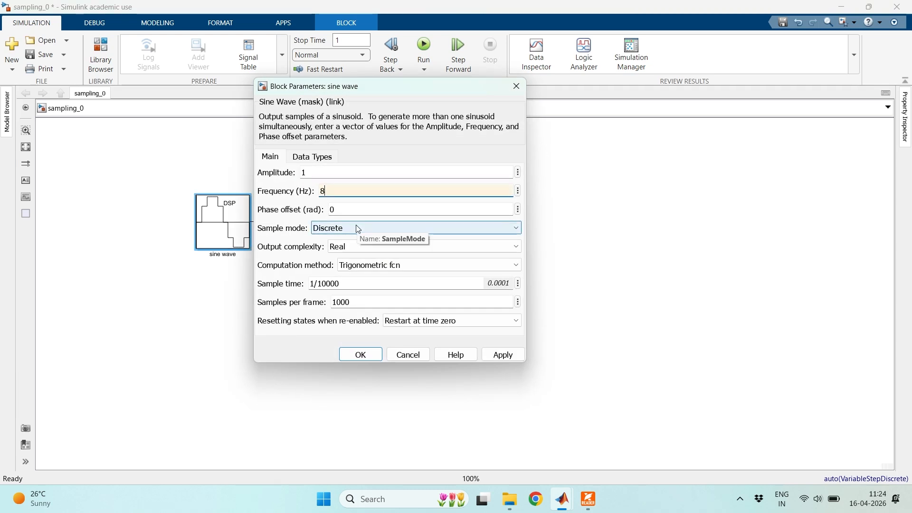
{"action": "left_click", "coordinate": [503, 355]}
{"action": "left_click", "coordinate": [360, 354]}
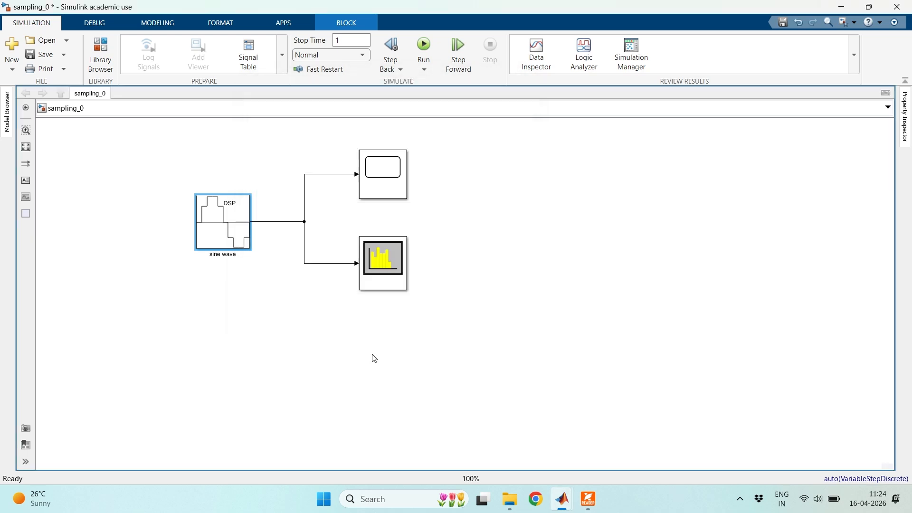
- Save the model, run the 8 kHz simulation and compare its spectrum with the 8 kHz example on the slide
{"action": "left_click", "coordinate": [42, 55]}
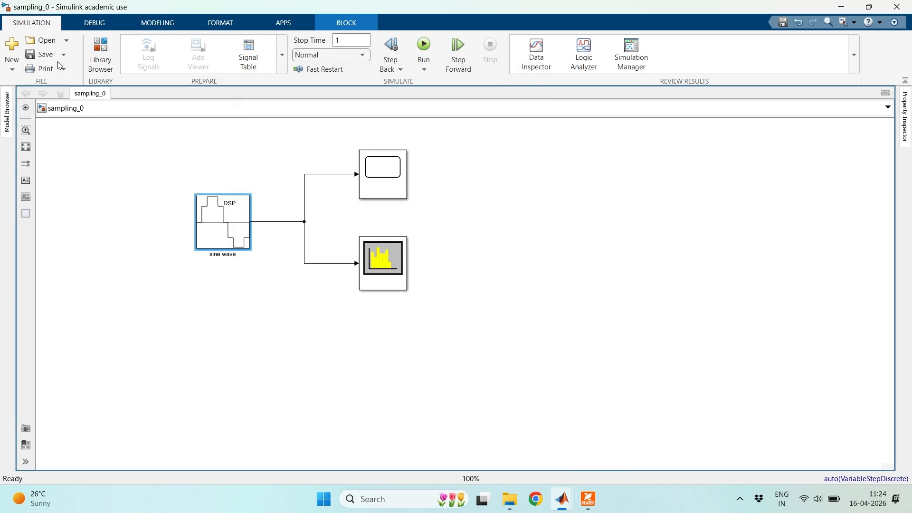
{"action": "left_click", "coordinate": [424, 46]}
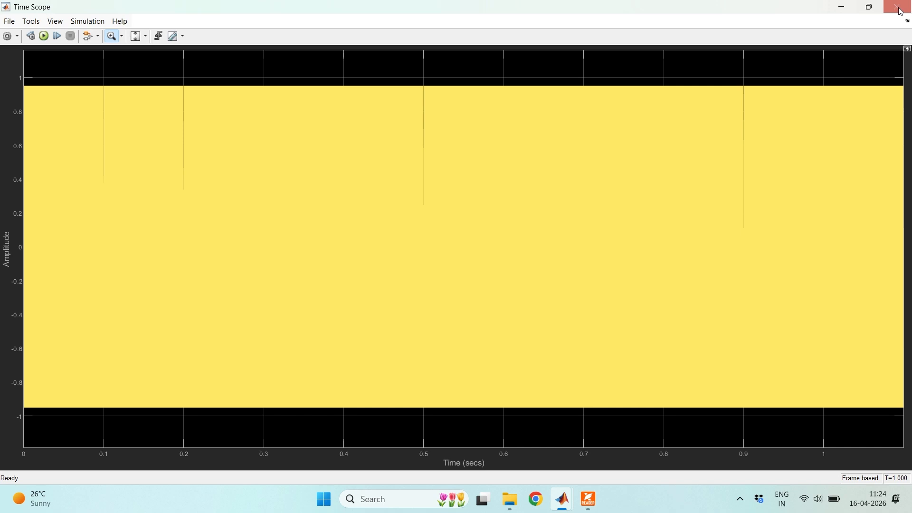
{"action": "left_click", "coordinate": [897, 6]}
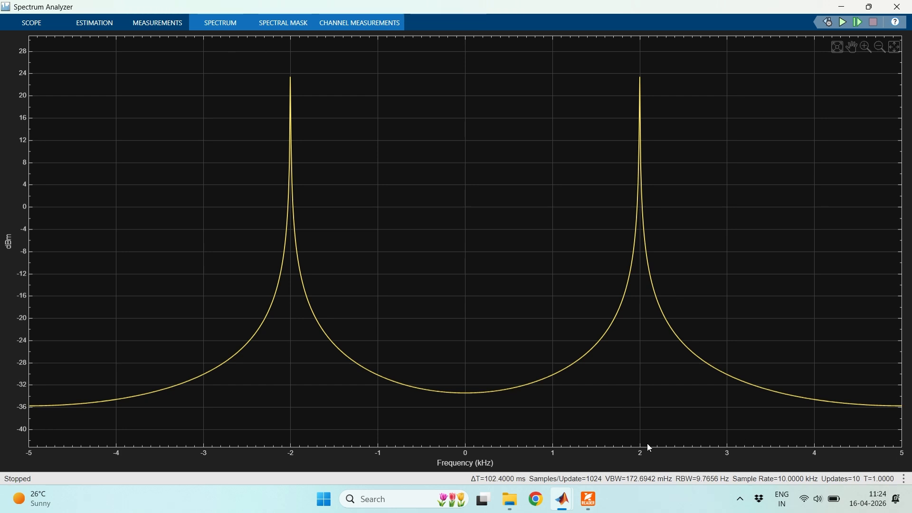
{"action": "left_click", "coordinate": [589, 499]}
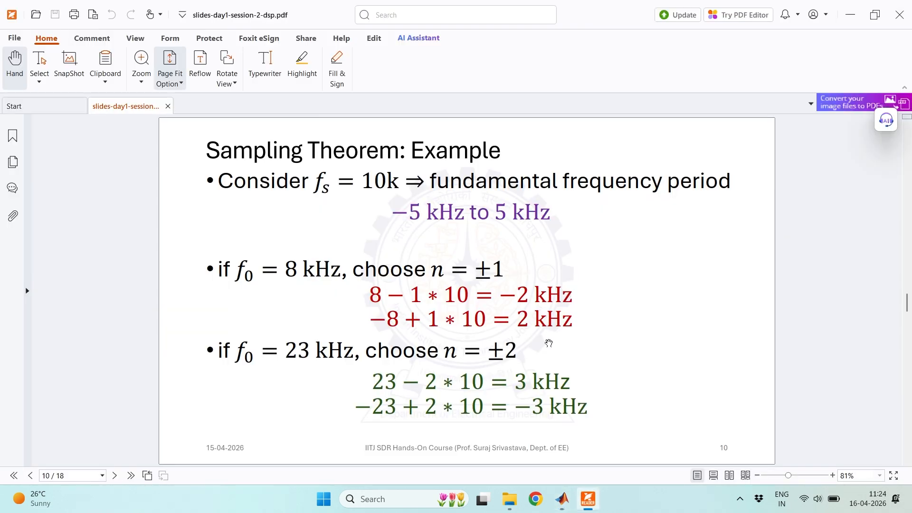
{"action": "left_click", "coordinate": [594, 500]}
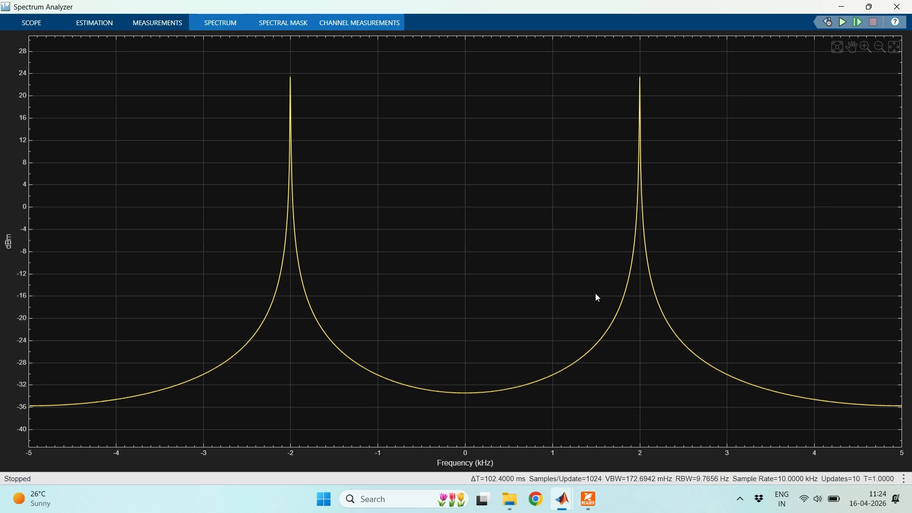
- Return to the sampling_0 model and set the sine wave block's frequency to 23000 Hz
{"action": "mouse_move", "coordinate": [564, 501]}
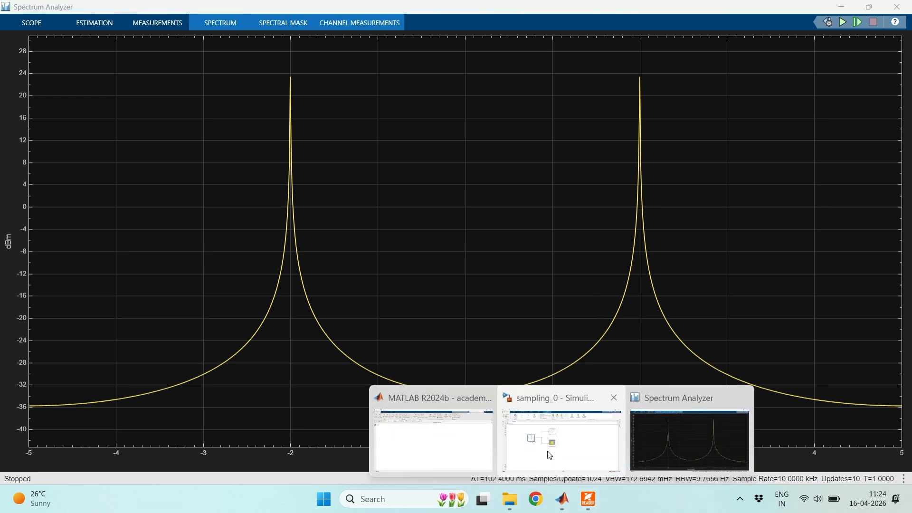
{"action": "left_click", "coordinate": [549, 455]}
{"action": "double_click", "coordinate": [242, 234]}
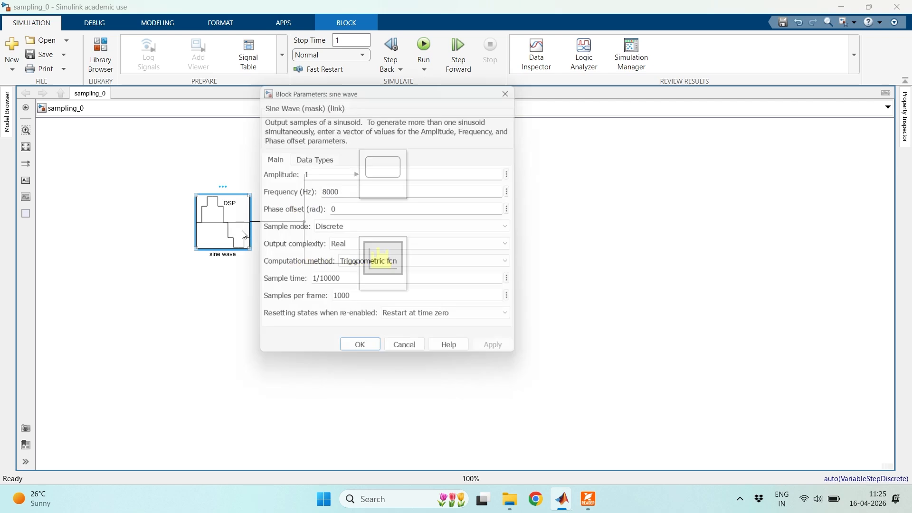
{"action": "double_click", "coordinate": [346, 190]}
{"action": "type", "text": "2300"}
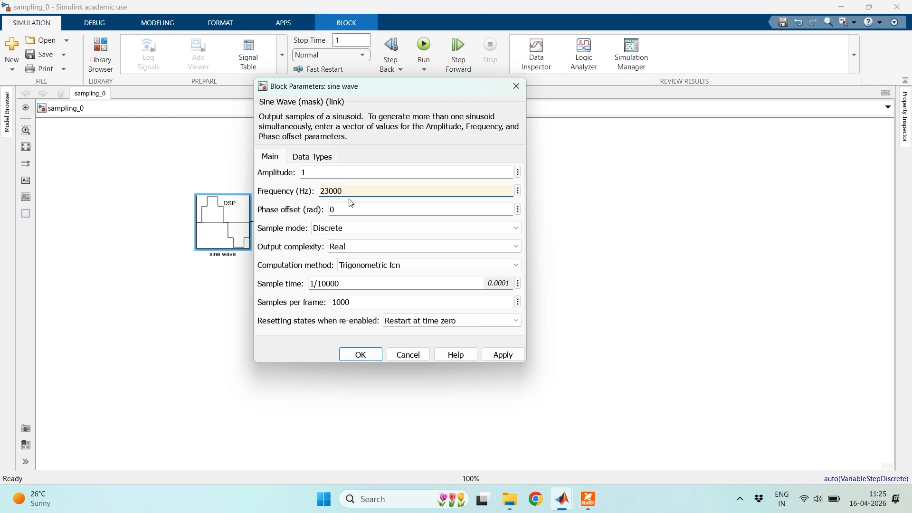
{"action": "left_click", "coordinate": [503, 355]}
{"action": "left_click", "coordinate": [379, 357]}
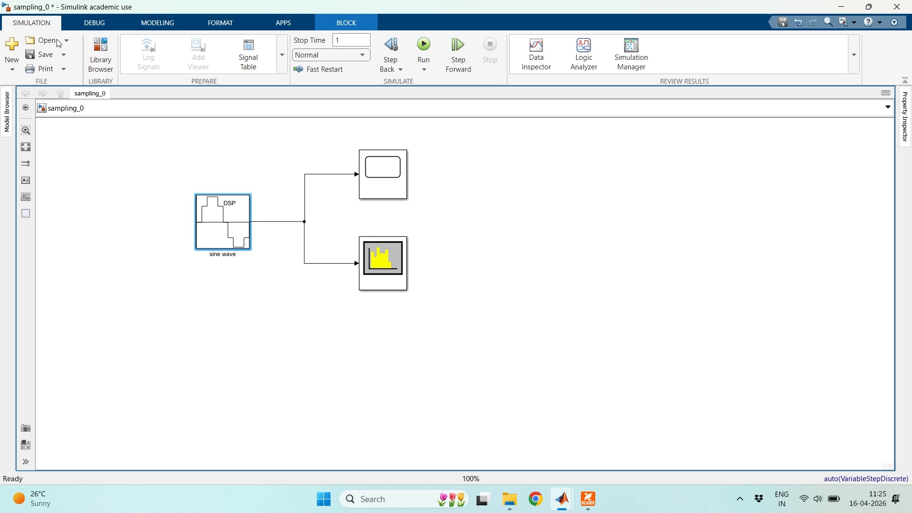
- Save the model, run the 23 kHz simulation and compare its spectrum with the slide's 23 kHz example
{"action": "left_click", "coordinate": [44, 55]}
{"action": "left_click", "coordinate": [423, 50]}
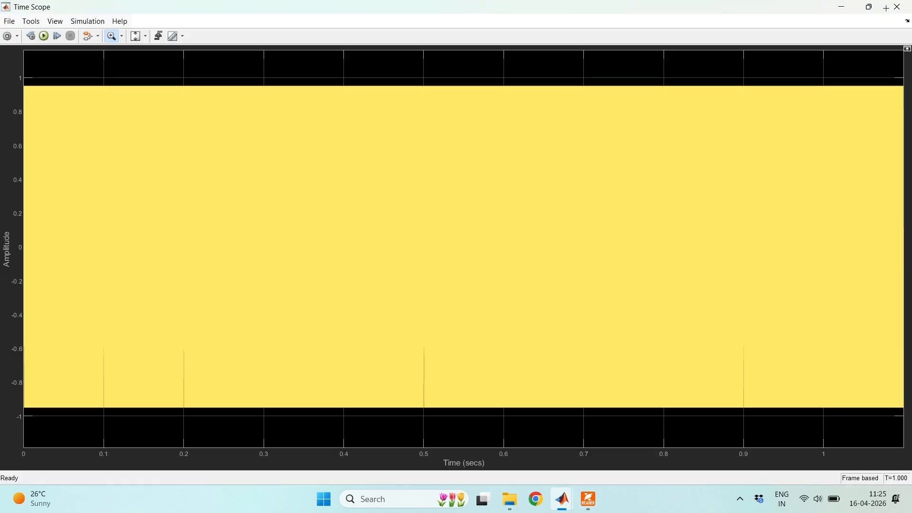
{"action": "left_click", "coordinate": [899, 7]}
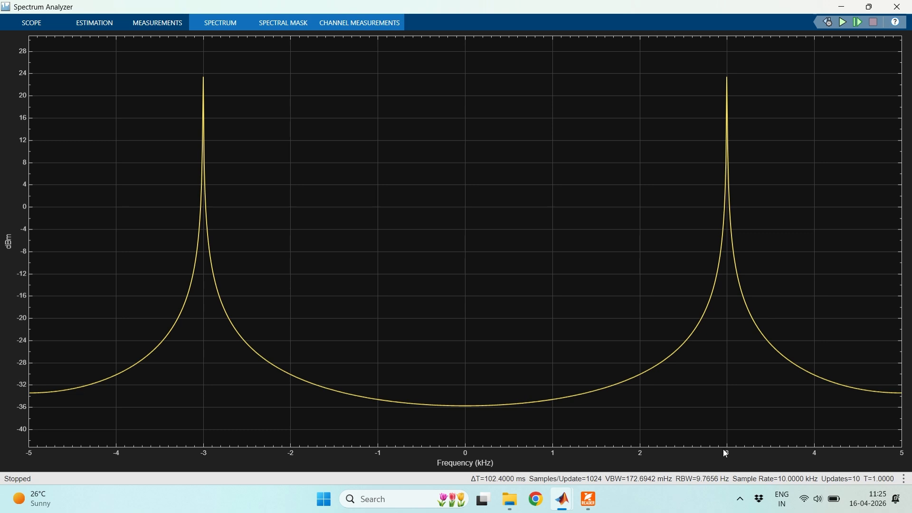
{"action": "left_click", "coordinate": [579, 482]}
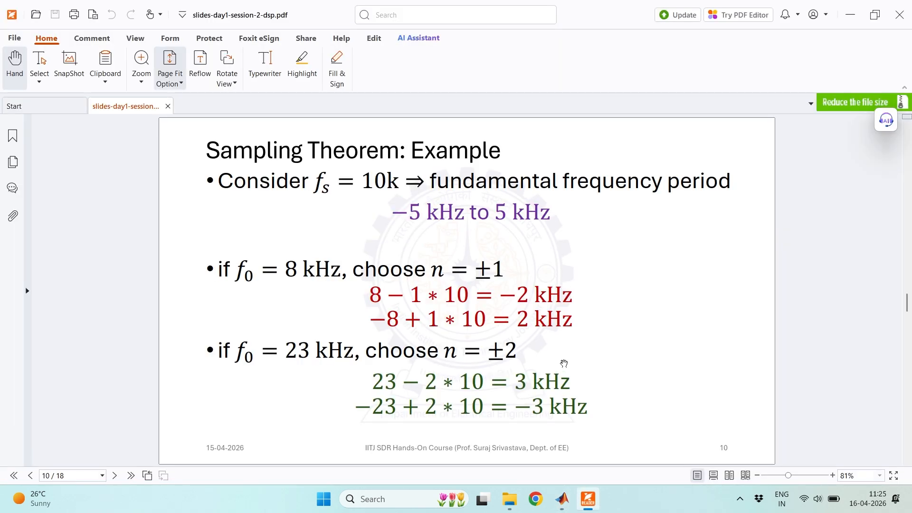
{"action": "scroll", "coordinate": [563, 364], "scroll_direction": "down", "scroll_amount": 2}
{"action": "scroll", "coordinate": [563, 363], "scroll_direction": "up", "scroll_amount": 2}
{"action": "mouse_move", "coordinate": [562, 498]}
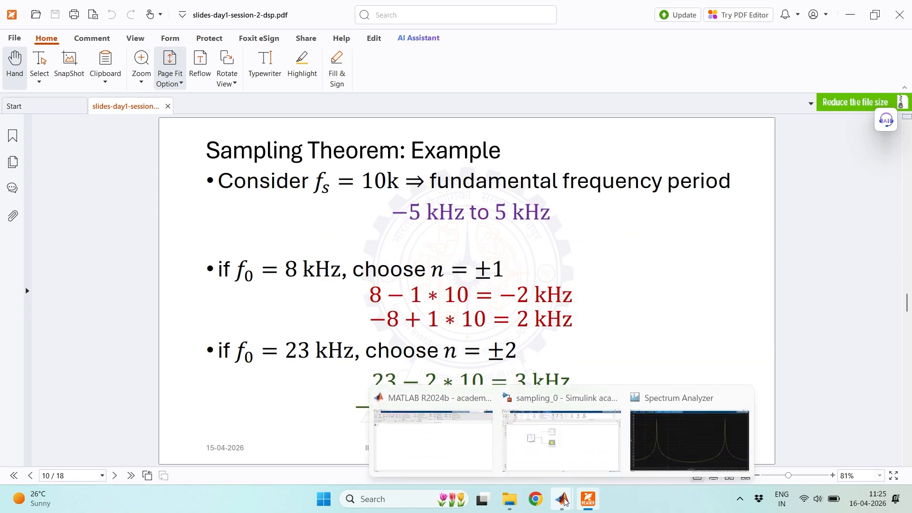
{"action": "mouse_move", "coordinate": [637, 449]}
{"action": "left_click", "coordinate": [594, 448]}
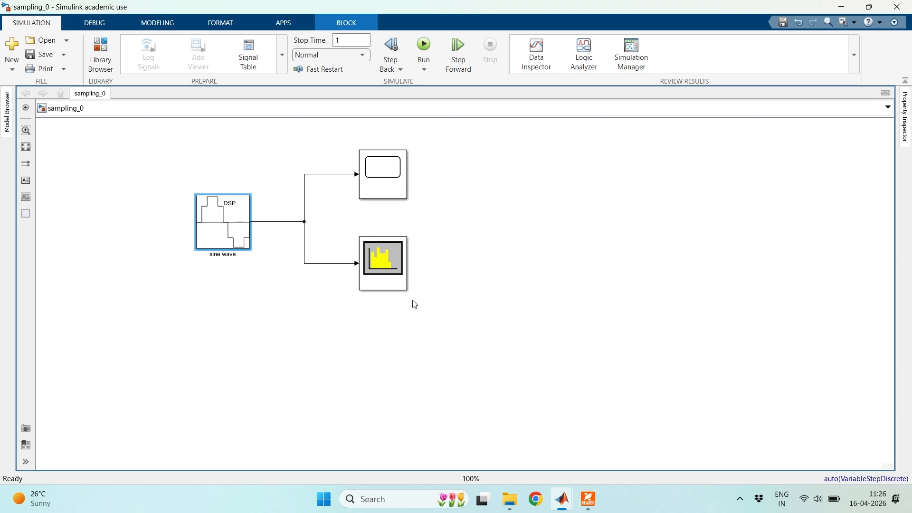
- Review the sine wave block's frequency and sampling parameters in sampling_0, closing them unchanged
{"action": "double_click", "coordinate": [241, 215]}
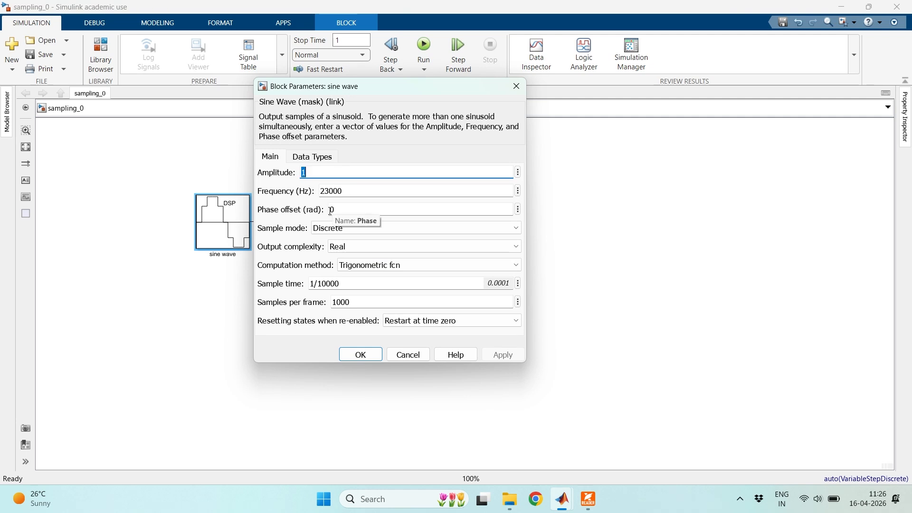
{"action": "left_click", "coordinate": [516, 86]}
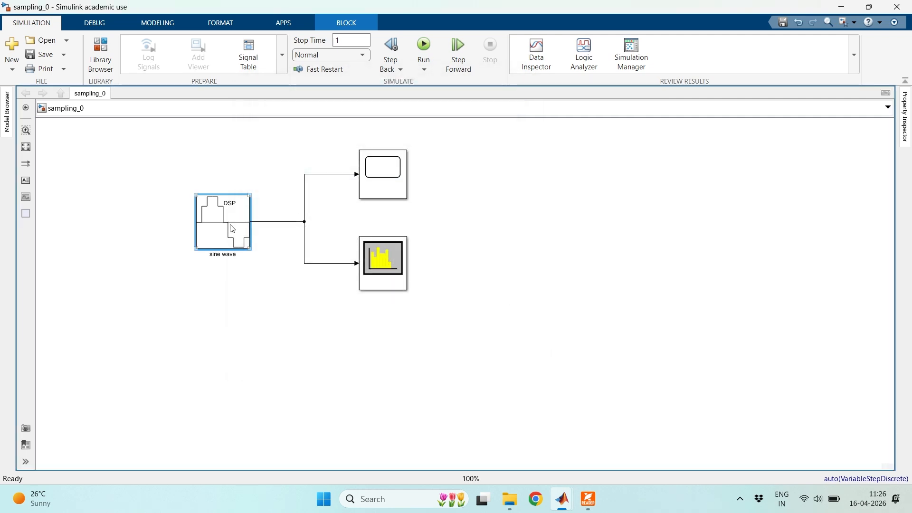
{"action": "double_click", "coordinate": [230, 231]}
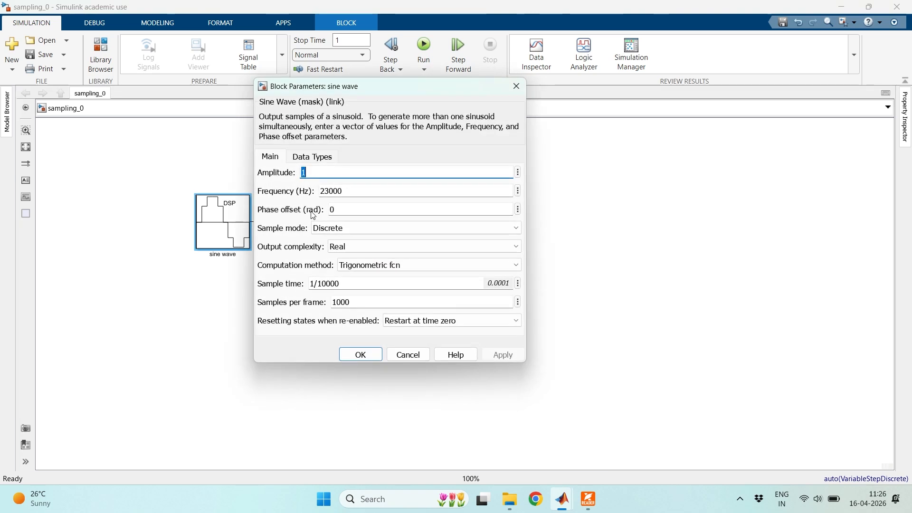
{"action": "double_click", "coordinate": [328, 190]}
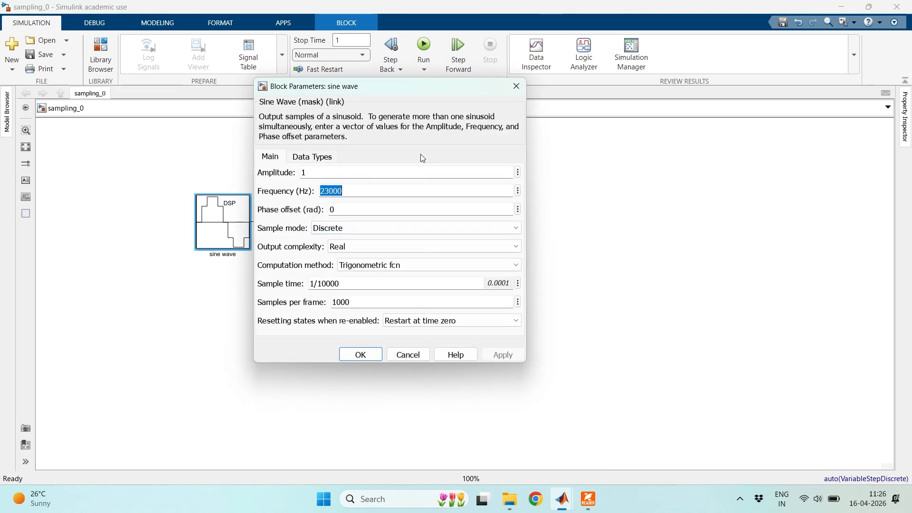
{"action": "left_click", "coordinate": [509, 92]}
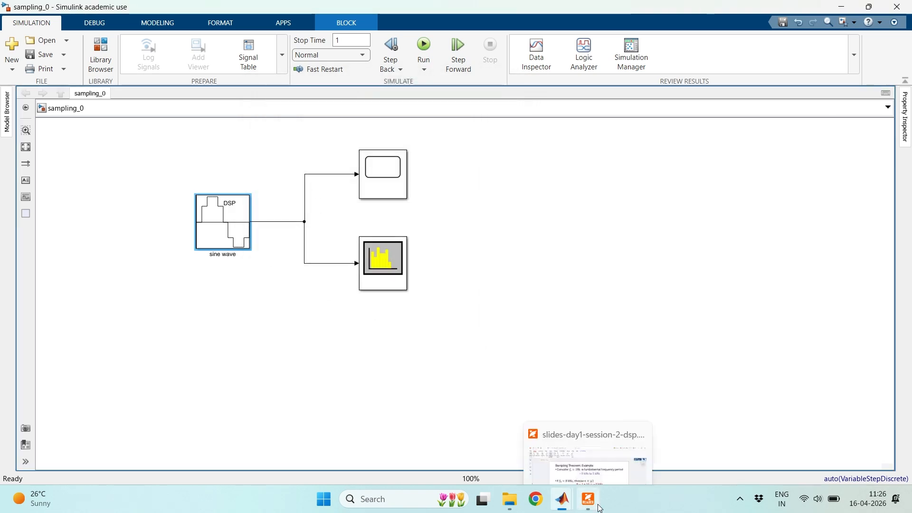
- Reread the Sampling Theorem example slide for fs = 10k and return to the sampling_0 model
{"action": "left_click", "coordinate": [588, 498]}
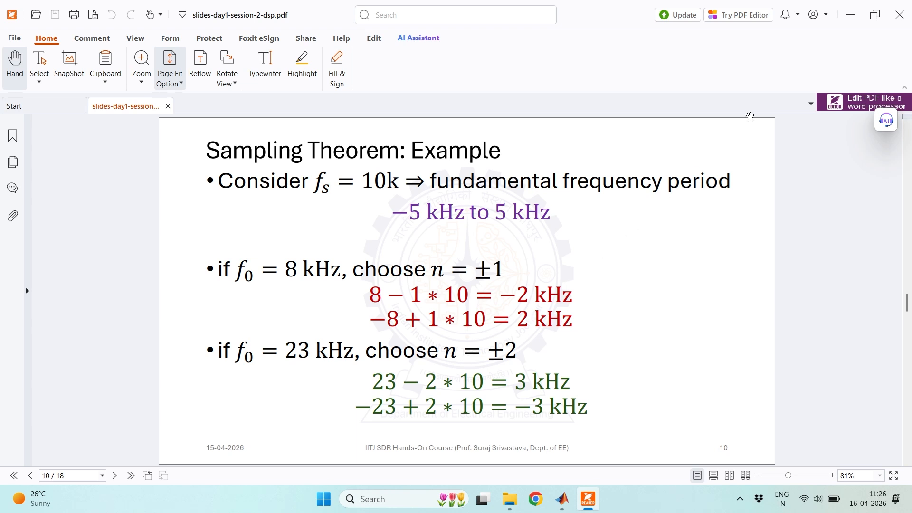
{"action": "left_click", "coordinate": [850, 15]}
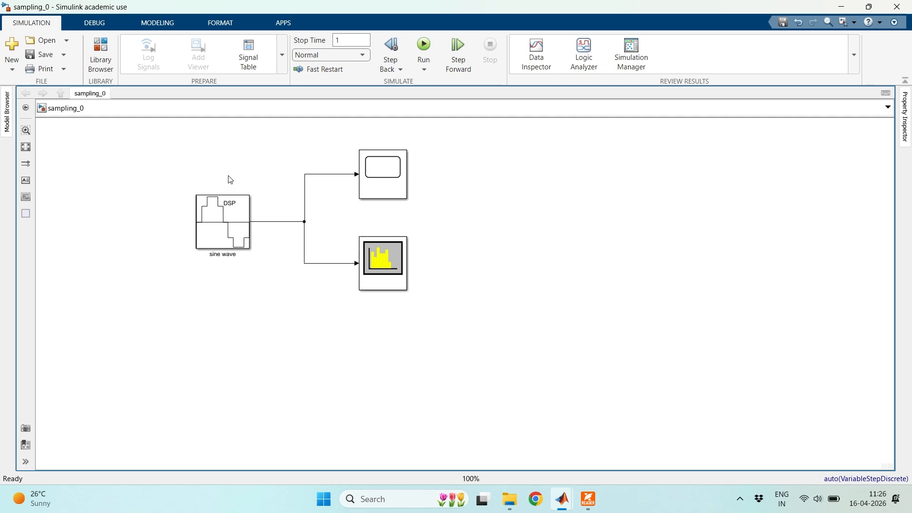
{"action": "left_click", "coordinate": [226, 223]}
{"action": "left_click", "coordinate": [401, 221]}
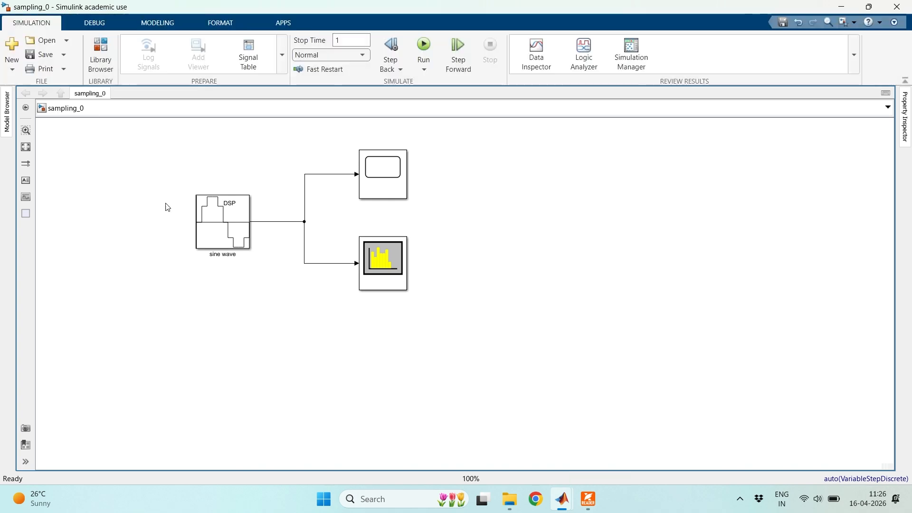
- Create a new blank Simulink model, save it as sampling_1 in the week_1_demo folder and maximize its window
{"action": "left_click", "coordinate": [13, 48]}
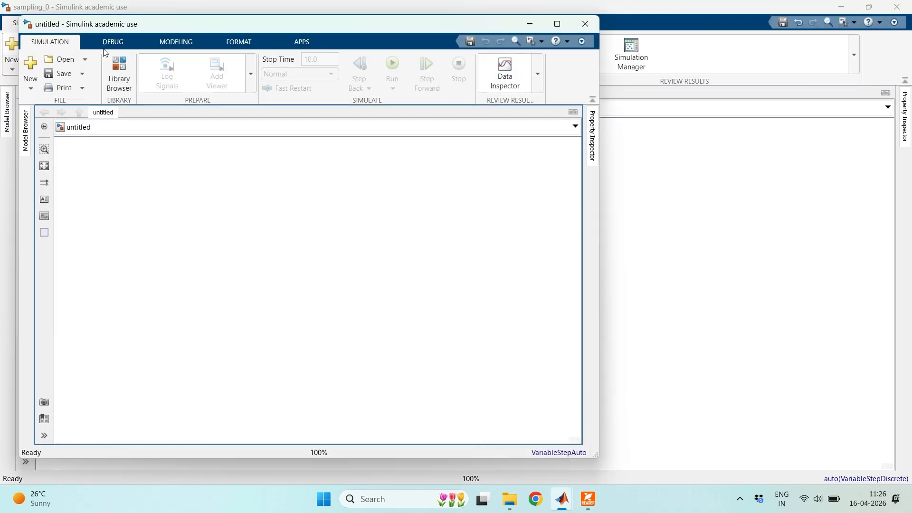
{"action": "left_click", "coordinate": [585, 24]}
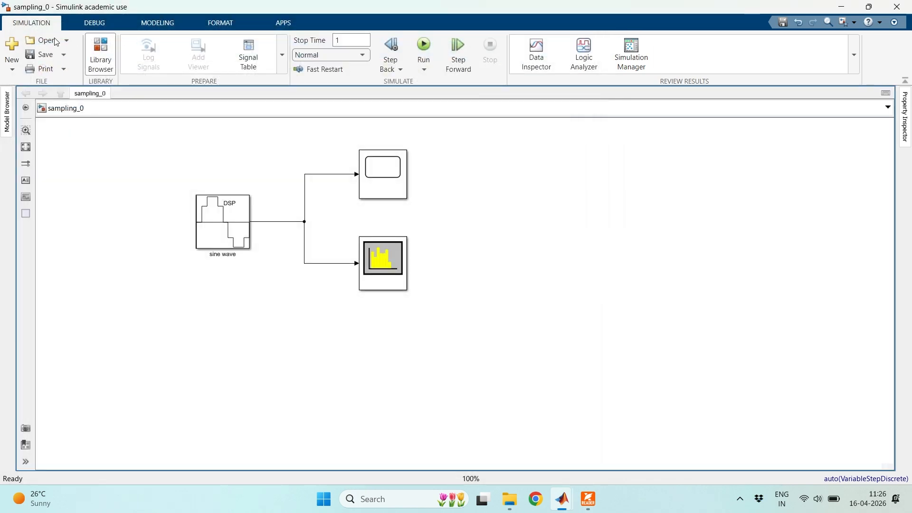
{"action": "left_click", "coordinate": [13, 46]}
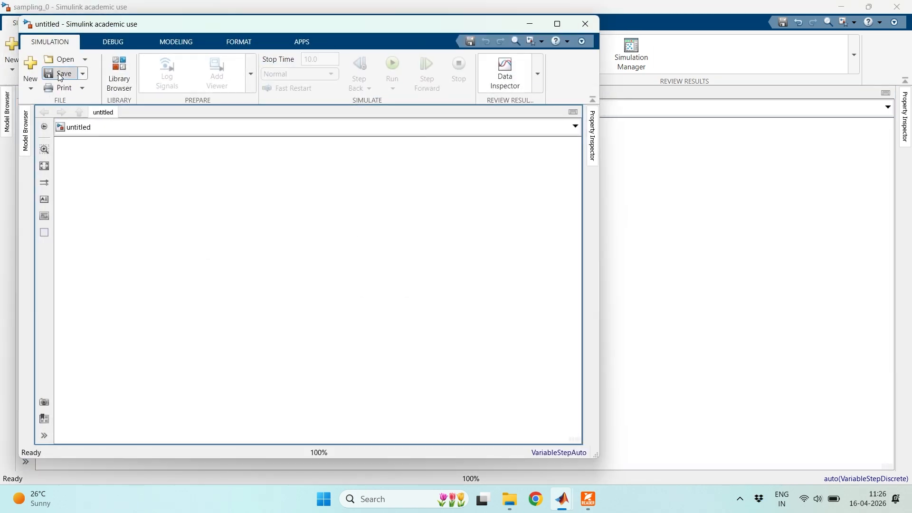
{"action": "left_click", "coordinate": [58, 73]}
{"action": "left_click", "coordinate": [215, 370]}
{"action": "key", "text": "BackSpace"}
{"action": "key", "text": "BackSpace"}
{"action": "key", "text": "BackSpace"}
{"action": "key", "text": "BackSpace"}
{"action": "key", "text": "BackSpace"}
{"action": "key", "text": "BackSpace"}
{"action": "key", "text": "BackSpace"}
{"action": "key", "text": "BackSpace"}
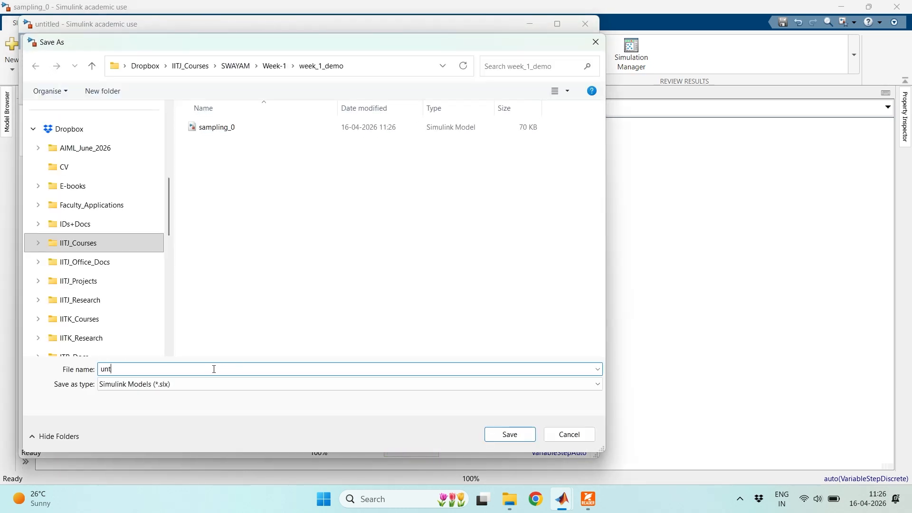
{"action": "type", "text": "sampli"}
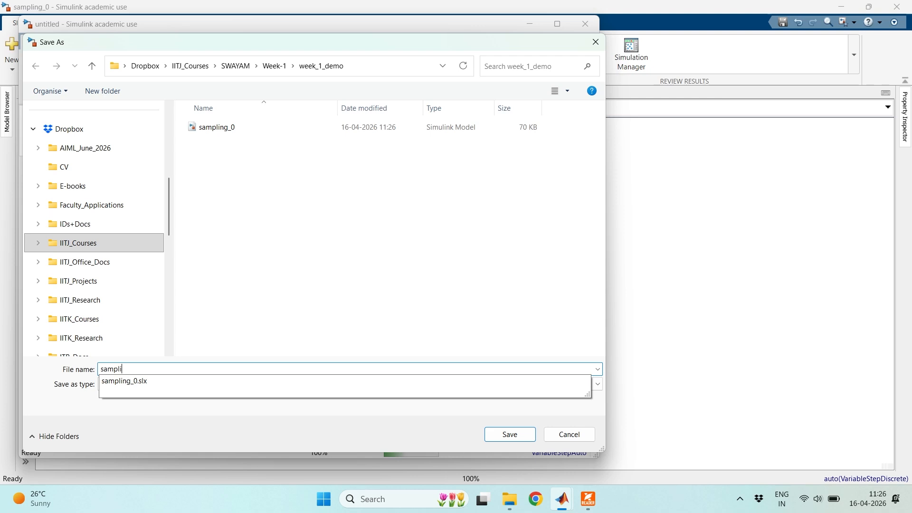
{"action": "type", "text": "ng_1"}
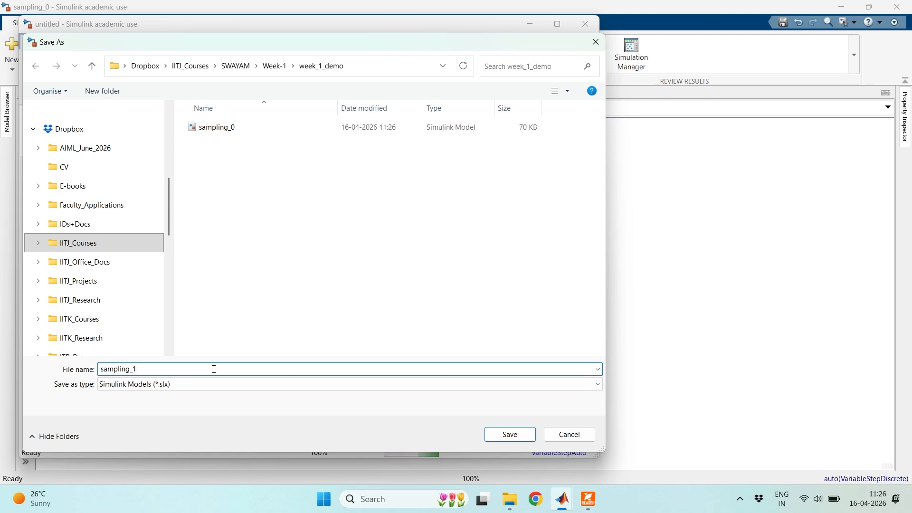
{"action": "left_click", "coordinate": [508, 434]}
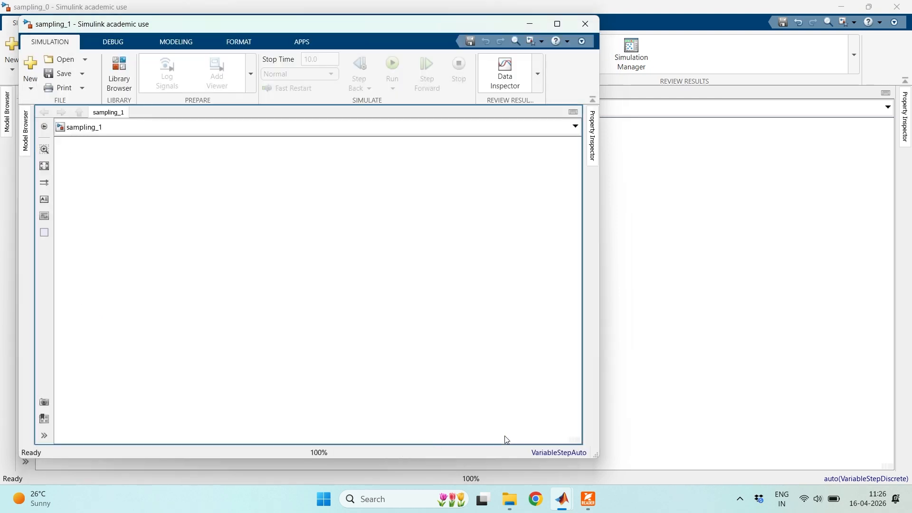
{"action": "left_click", "coordinate": [557, 25]}
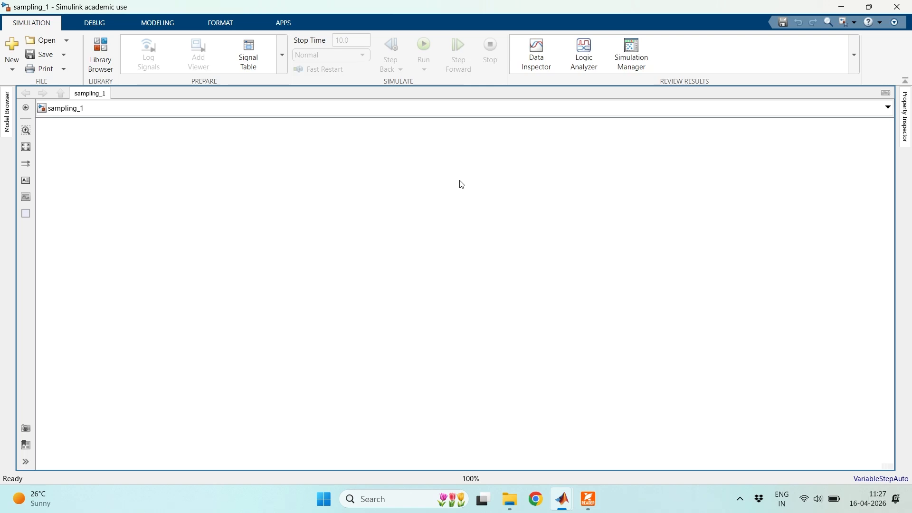
- Find blocks matching "sine" and add the DSP System Toolbox Sine Wave source to the empty sampling_1 canvas
{"action": "double_click", "coordinate": [245, 204]}
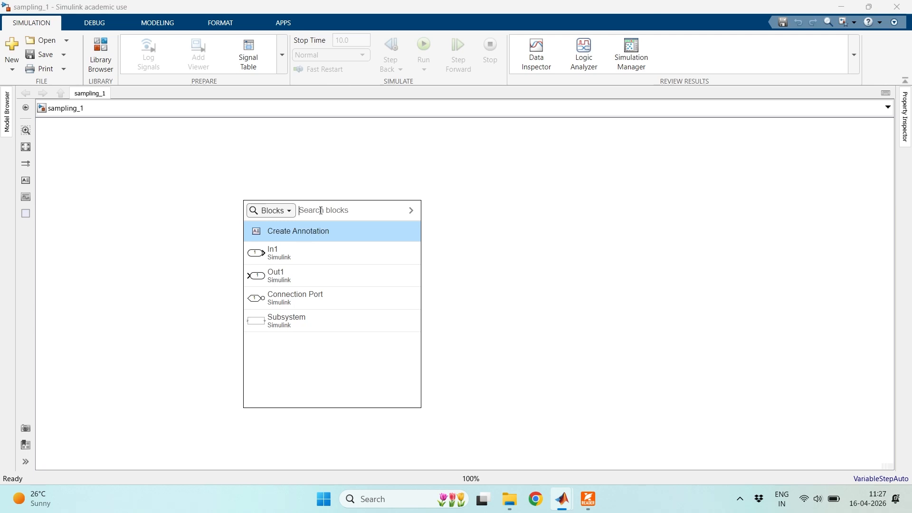
{"action": "left_click", "coordinate": [183, 174]}
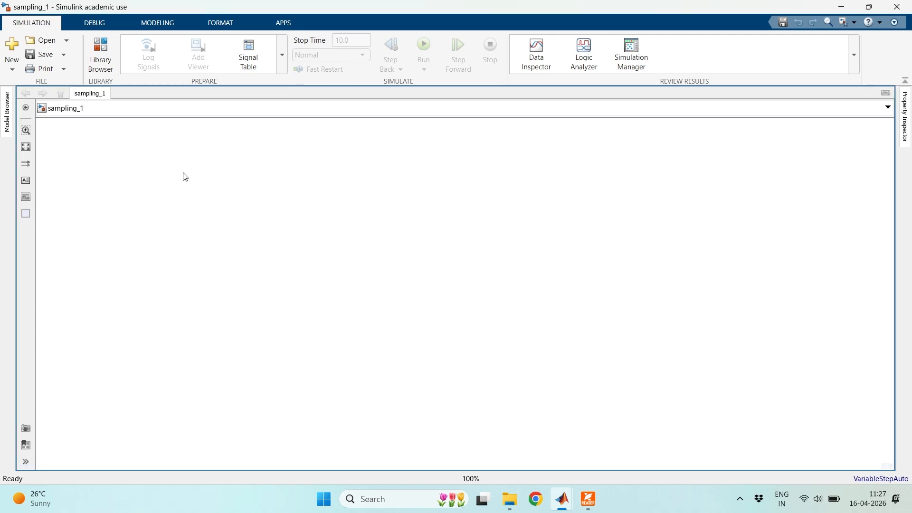
{"action": "double_click", "coordinate": [204, 200]}
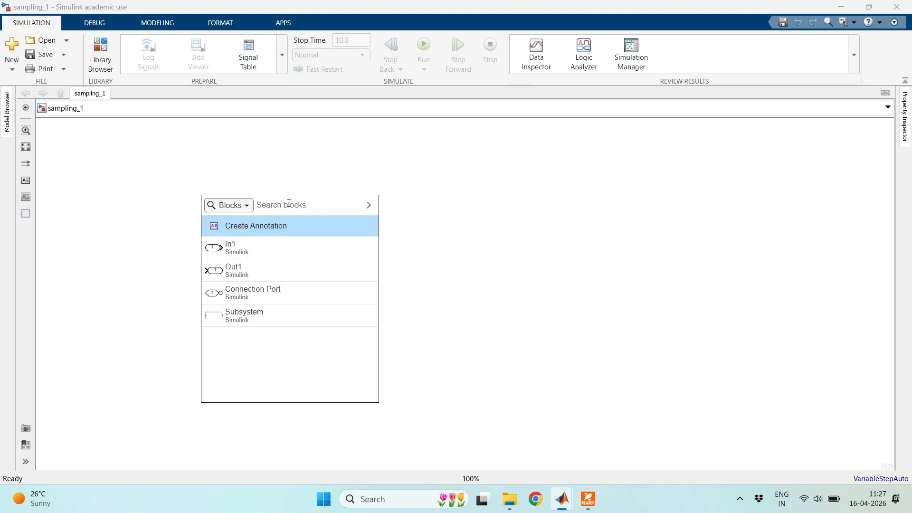
{"action": "type", "text": "sine"}
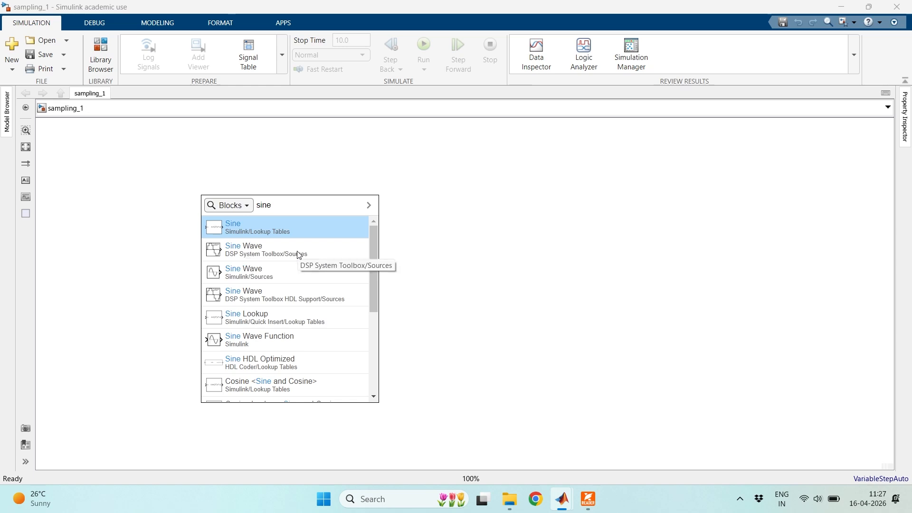
{"action": "left_click", "coordinate": [292, 256]}
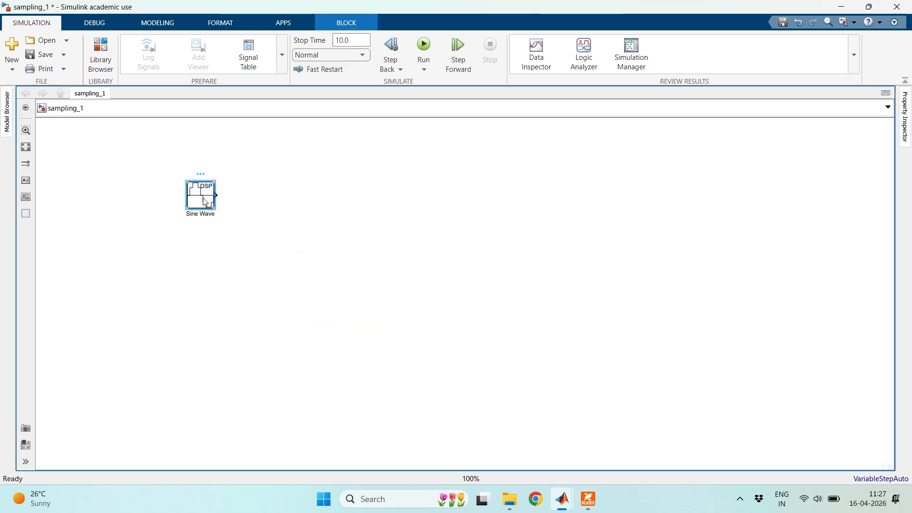
- Set the Sine Wave block's frequency to 2000 Hz, sample time to 1/10000 and samples per frame to 1000
{"action": "double_click", "coordinate": [205, 202]}
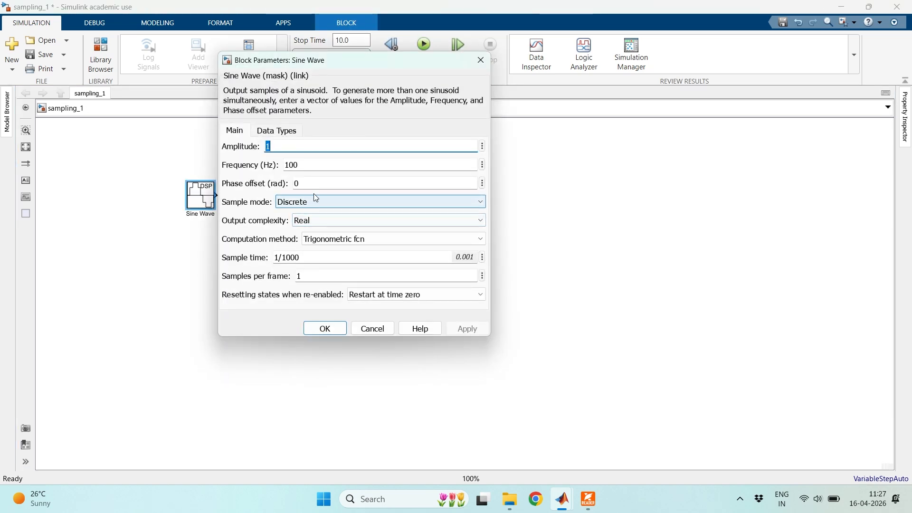
{"action": "left_click", "coordinate": [319, 167]}
{"action": "left_click", "coordinate": [321, 167]}
{"action": "key", "text": "BackSpace"}
{"action": "key", "text": "BackSpace"}
{"action": "type", "text": "2000"}
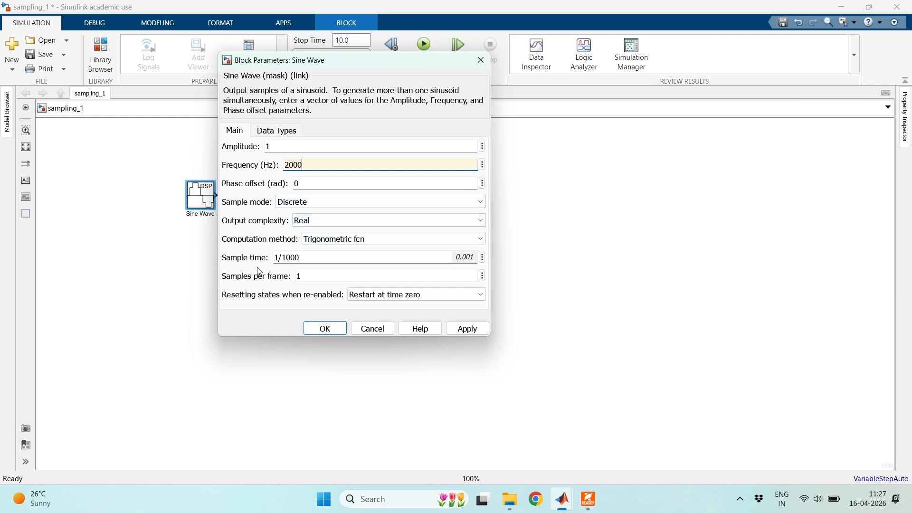
{"action": "left_click", "coordinate": [320, 258]}
{"action": "type", "text": "0"}
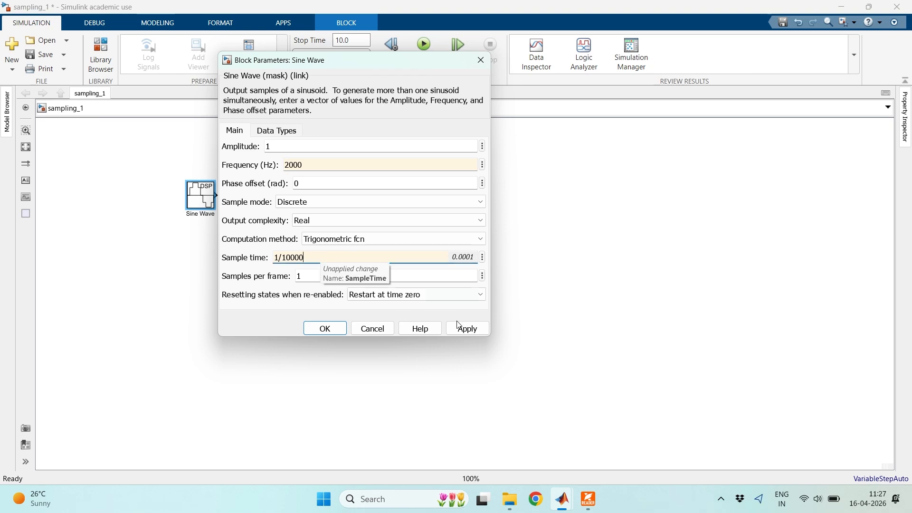
{"action": "double_click", "coordinate": [322, 277]}
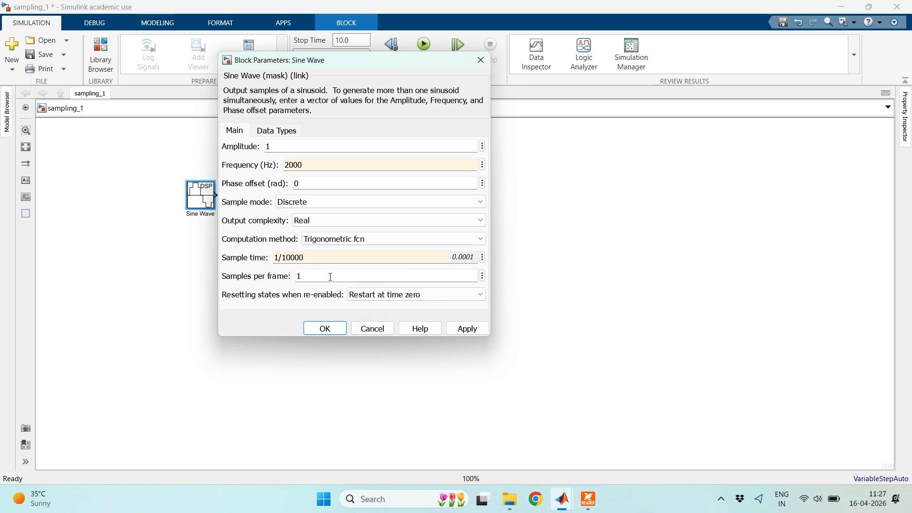
{"action": "type", "text": "000"}
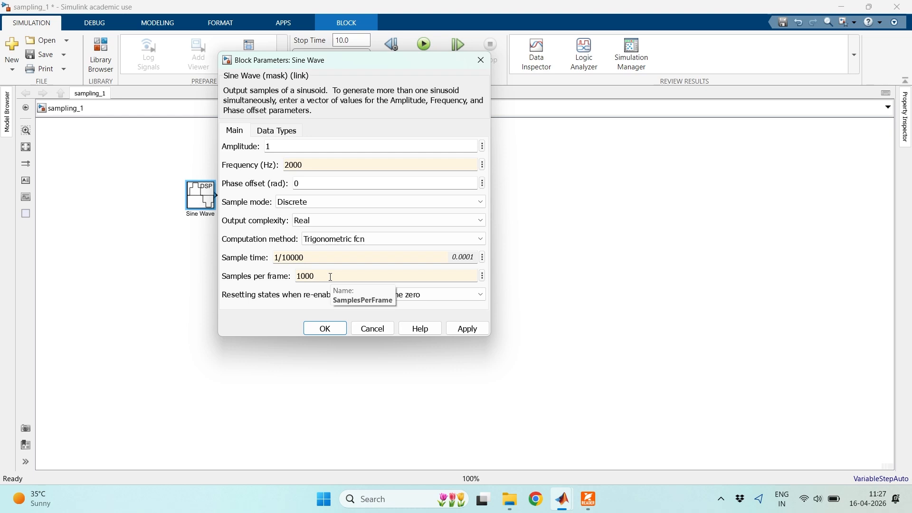
{"action": "left_click", "coordinate": [470, 332]}
{"action": "left_click", "coordinate": [321, 329]}
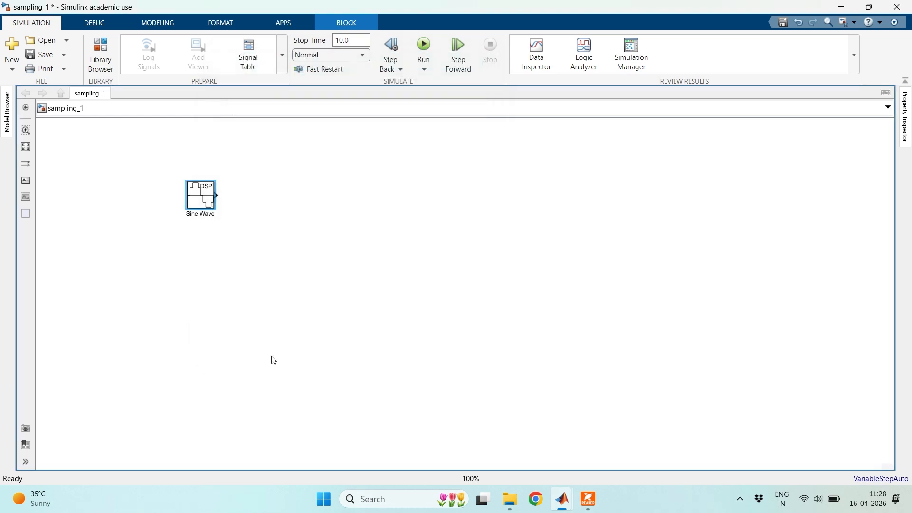
- Set the Sine Wave block's phase offset to pi/2 and apply the change
{"action": "double_click", "coordinate": [205, 199]}
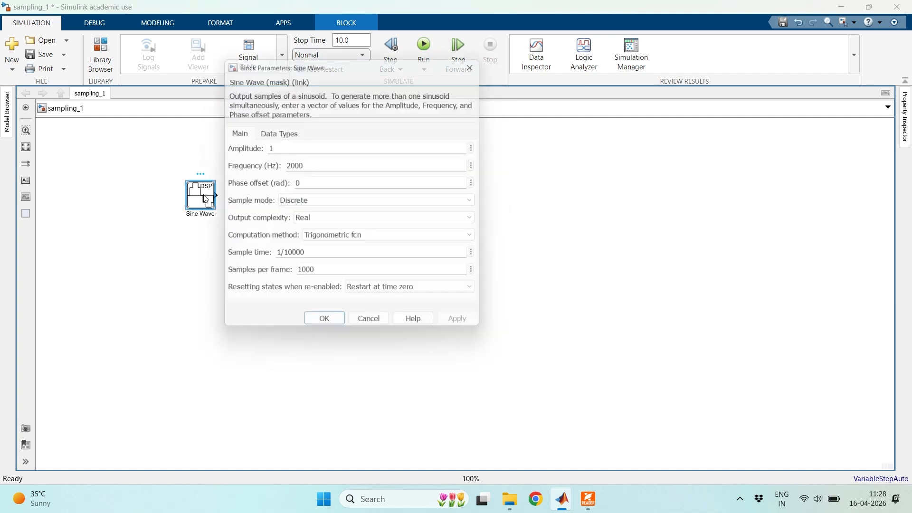
{"action": "left_click_drag", "start_coordinate": [399, 146], "coordinate": [399, 146]}
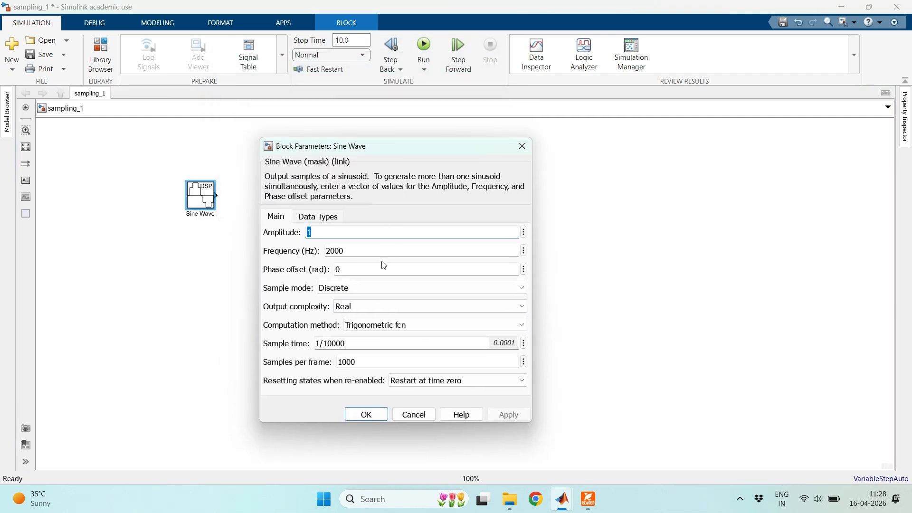
{"action": "double_click", "coordinate": [358, 271]}
{"action": "type", "text": "pi/2"}
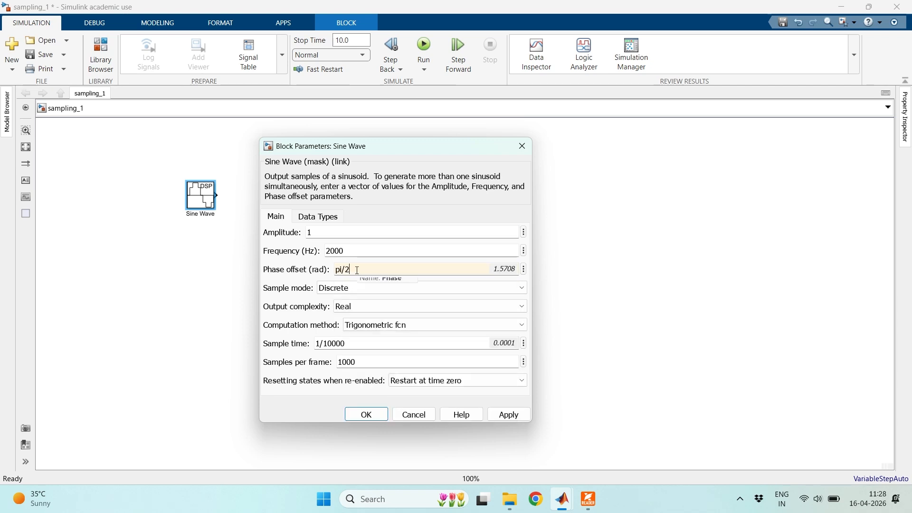
{"action": "left_click", "coordinate": [511, 415]}
{"action": "left_click", "coordinate": [365, 414]}
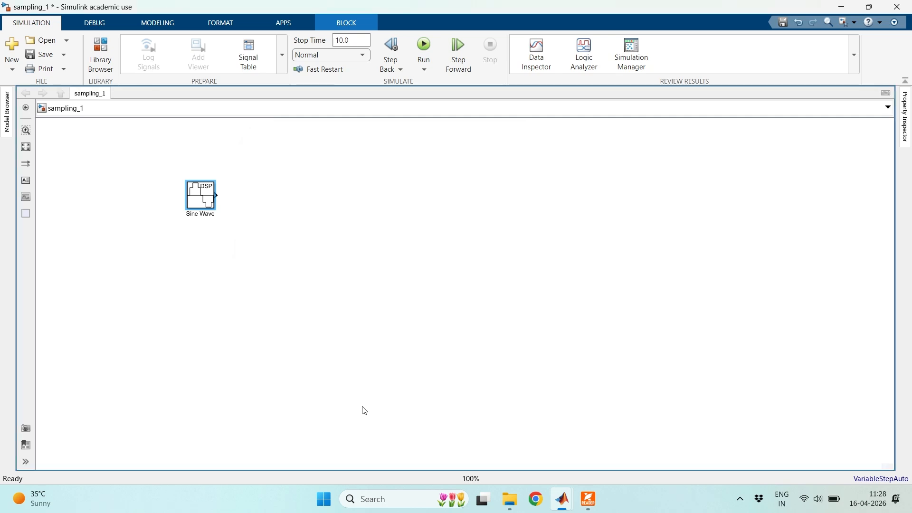
- Review the Sine Wave block's frequency, phase offset and sampling parameters without changing them
{"action": "double_click", "coordinate": [205, 198]}
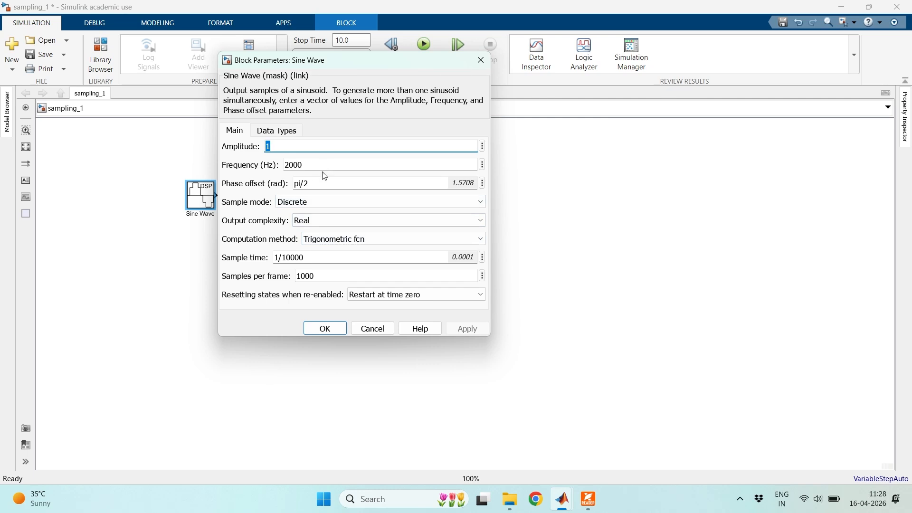
{"action": "left_click", "coordinate": [480, 60]}
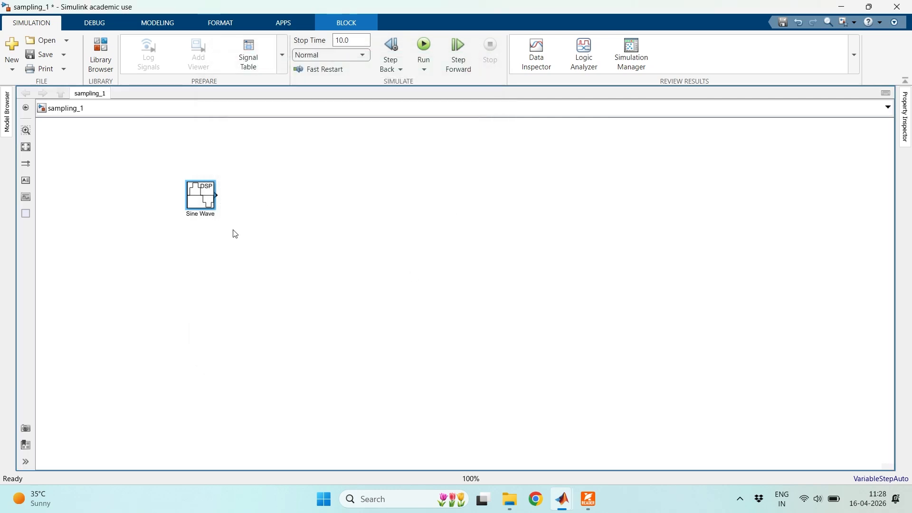
{"action": "double_click", "coordinate": [200, 196]}
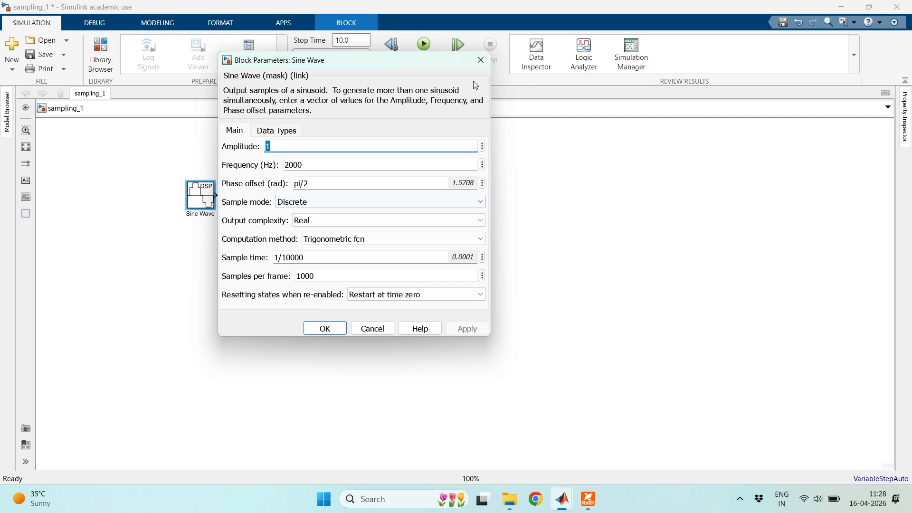
{"action": "left_click", "coordinate": [480, 60]}
{"action": "double_click", "coordinate": [208, 195]}
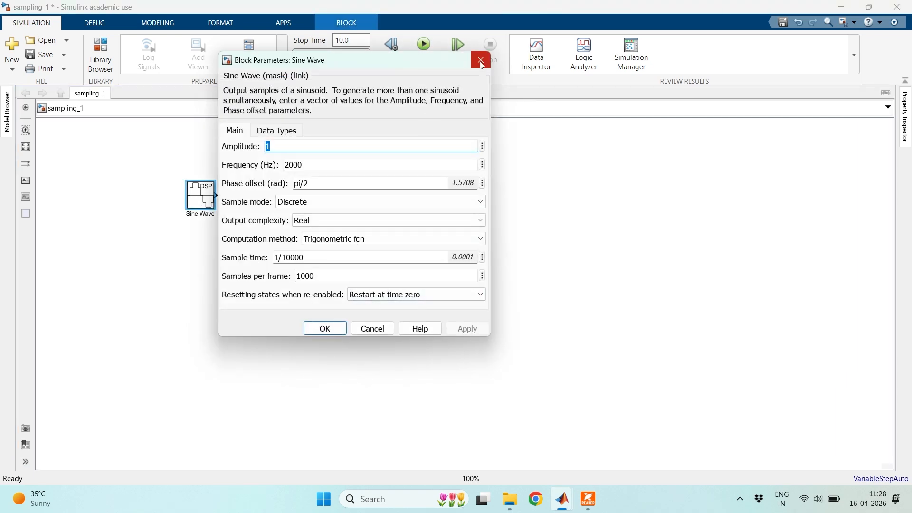
{"action": "left_click", "coordinate": [480, 60]}
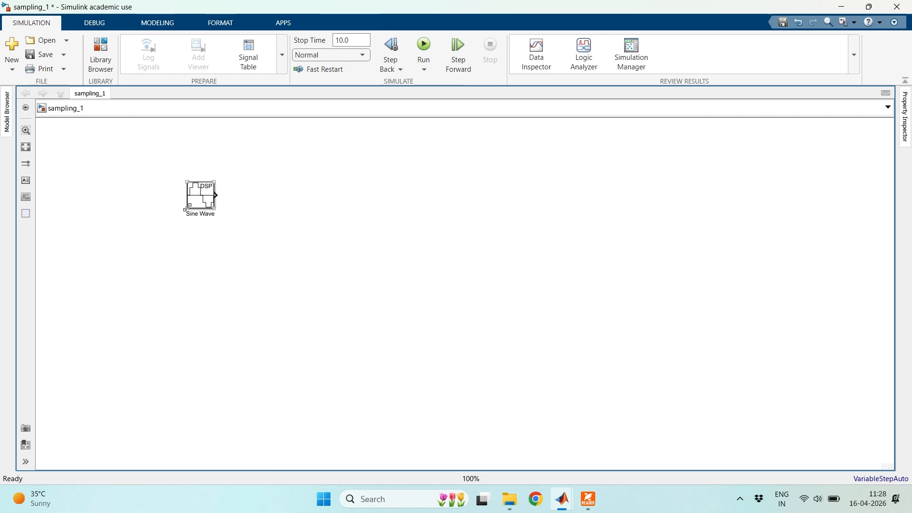
- Duplicate the Sine Wave block and place the copy directly below the original
{"action": "left_click", "coordinate": [201, 197]}
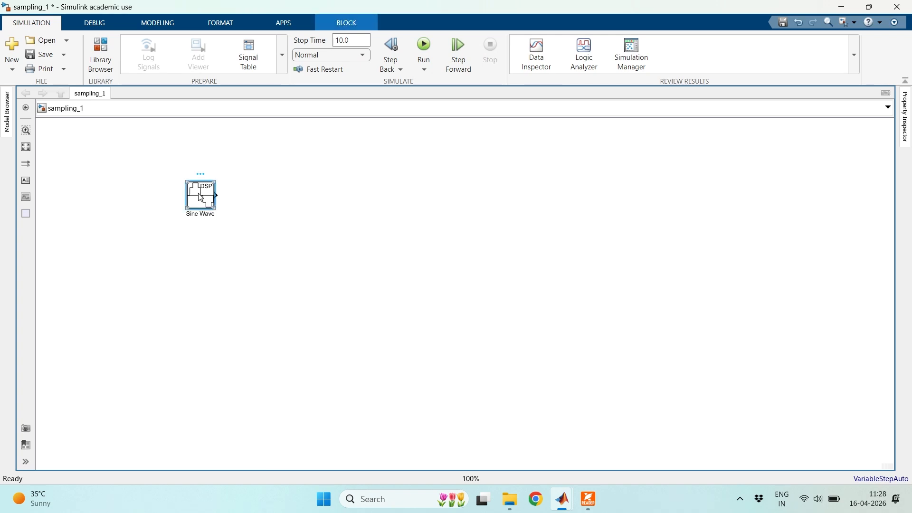
{"action": "key", "text": "ctrl+c"}
{"action": "key", "text": "ctrl+v"}
{"action": "left_click_drag", "start_coordinate": [215, 217], "coordinate": [205, 273]}
- Copy the upper Sine Wave block again, paste it beside the existing pair and delete that extra copy
{"action": "left_click", "coordinate": [227, 205]}
{"action": "left_click", "coordinate": [209, 198]}
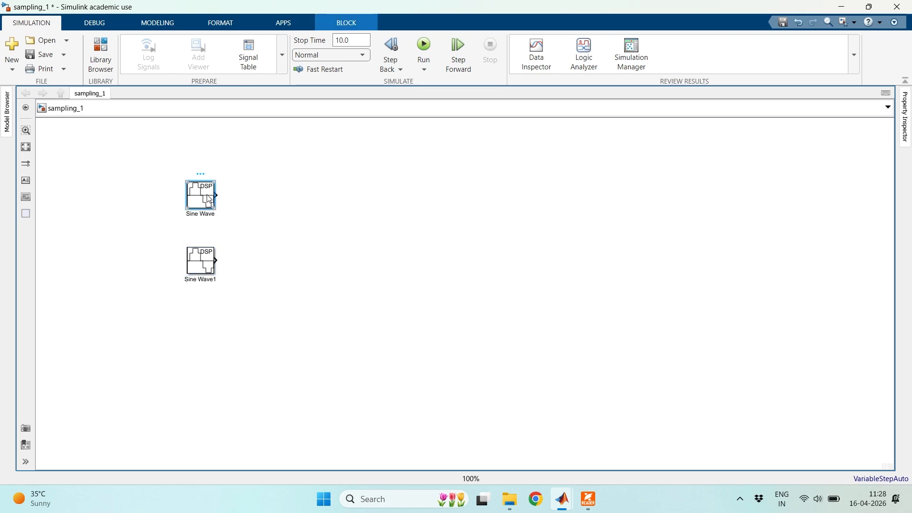
{"action": "right_click", "coordinate": [207, 195]}
{"action": "left_click", "coordinate": [243, 233]}
{"action": "left_click", "coordinate": [337, 236]}
{"action": "right_click", "coordinate": [340, 233]}
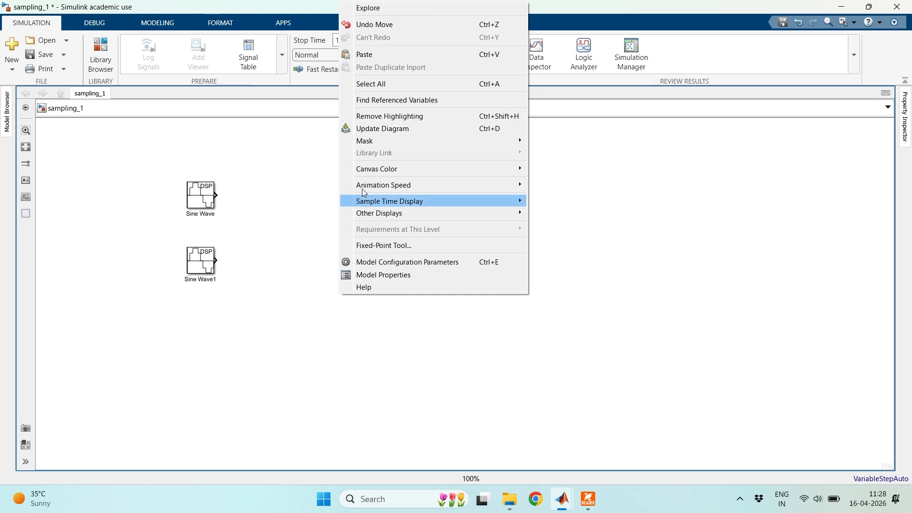
{"action": "left_click", "coordinate": [383, 55]}
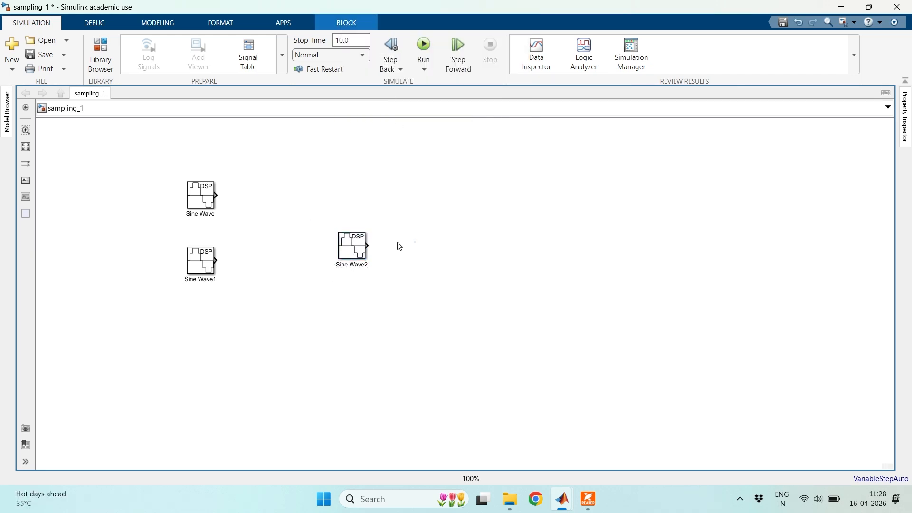
{"action": "key", "text": "Delete"}
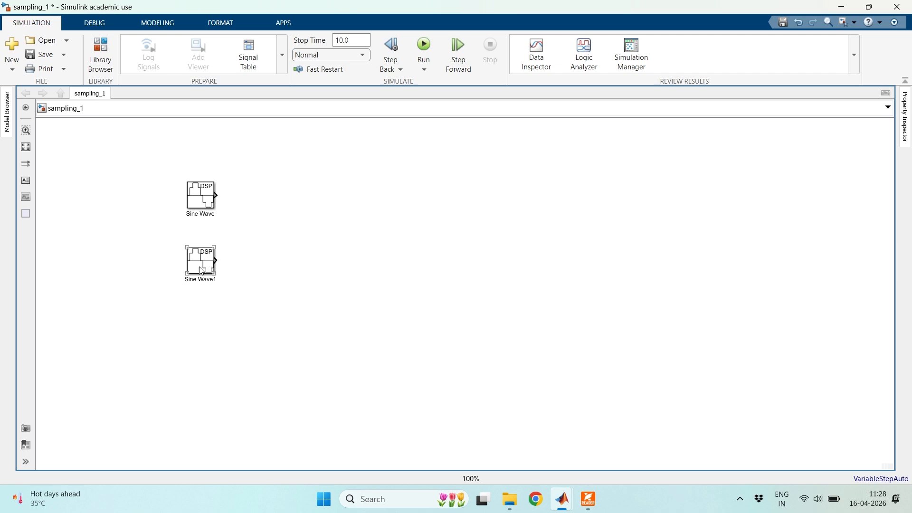
- Set the frequency of the lower Sine Wave1 block to 8000 Hz and apply it
{"action": "double_click", "coordinate": [199, 263]}
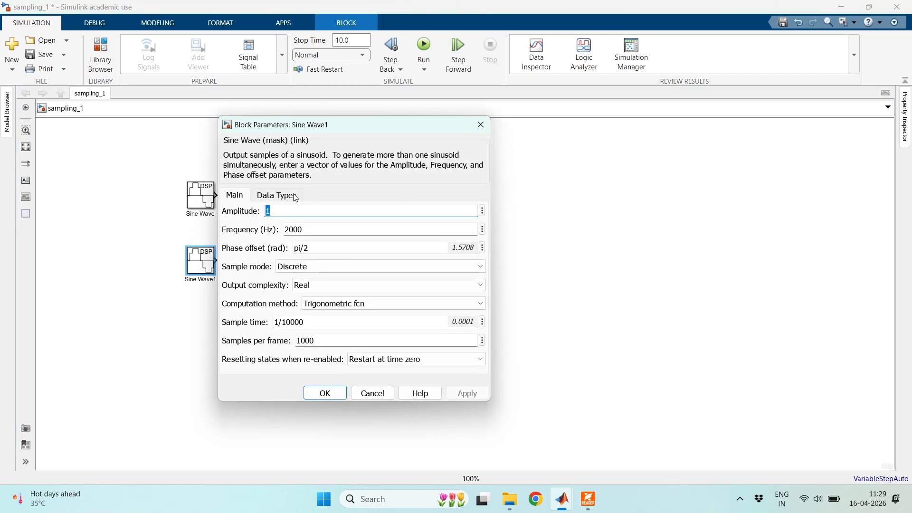
{"action": "left_click", "coordinate": [292, 231]}
{"action": "left_click", "coordinate": [290, 231]}
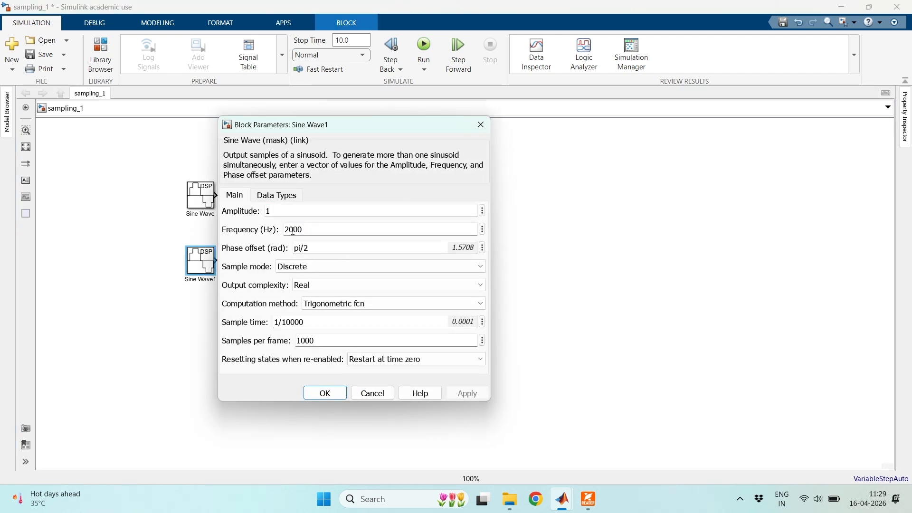
{"action": "key", "text": "BackSpace"}
{"action": "type", "text": "8"}
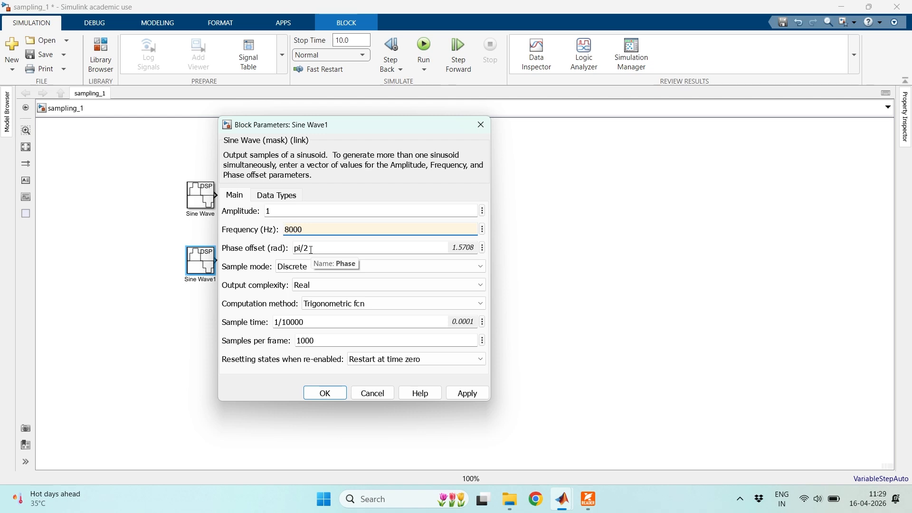
{"action": "left_click", "coordinate": [463, 393]}
{"action": "left_click", "coordinate": [323, 393]}
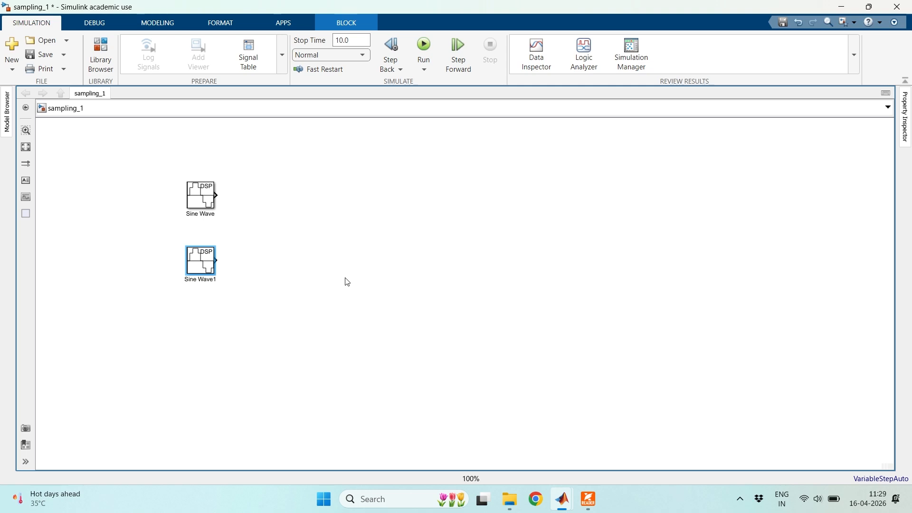
- Add a DSP System Toolbox Time Scope block and place it beside the two sine sources, midway between them in height
{"action": "double_click", "coordinate": [436, 202]}
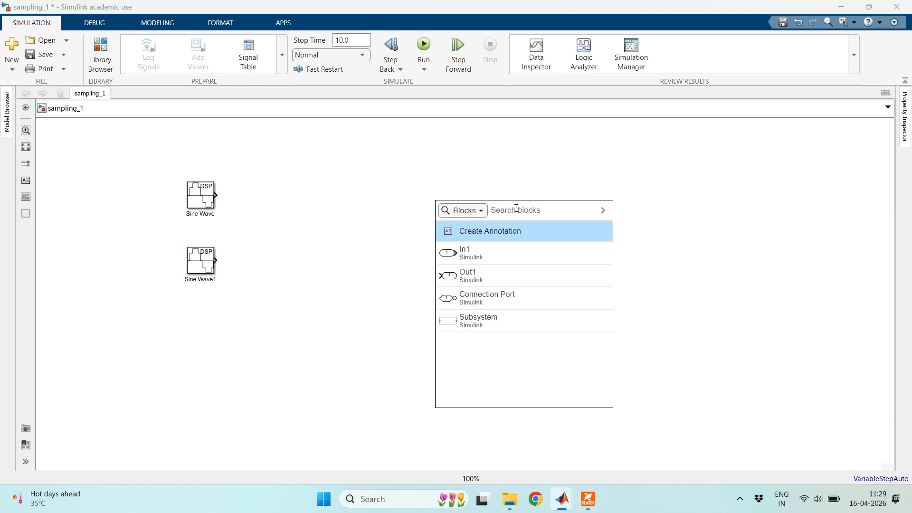
{"action": "type", "text": "time"}
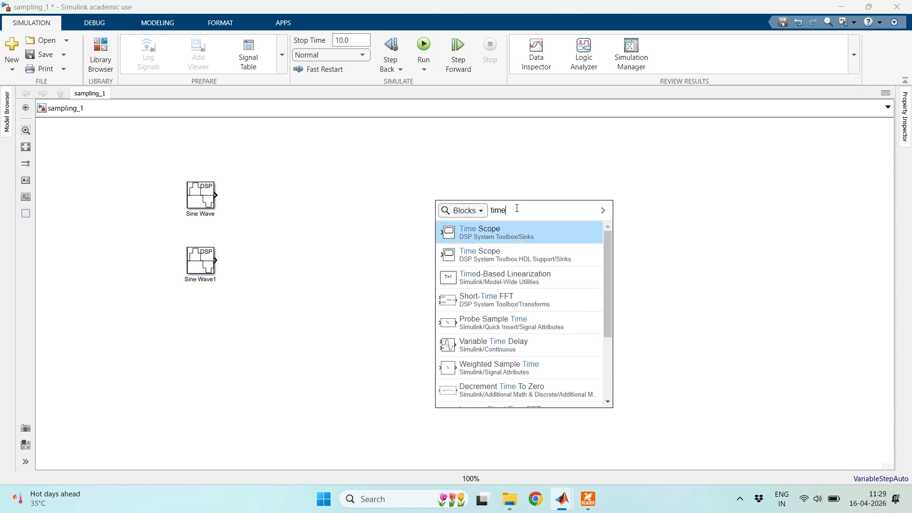
{"action": "left_click", "coordinate": [521, 237]}
{"action": "left_click_drag", "start_coordinate": [435, 206], "coordinate": [322, 229]}
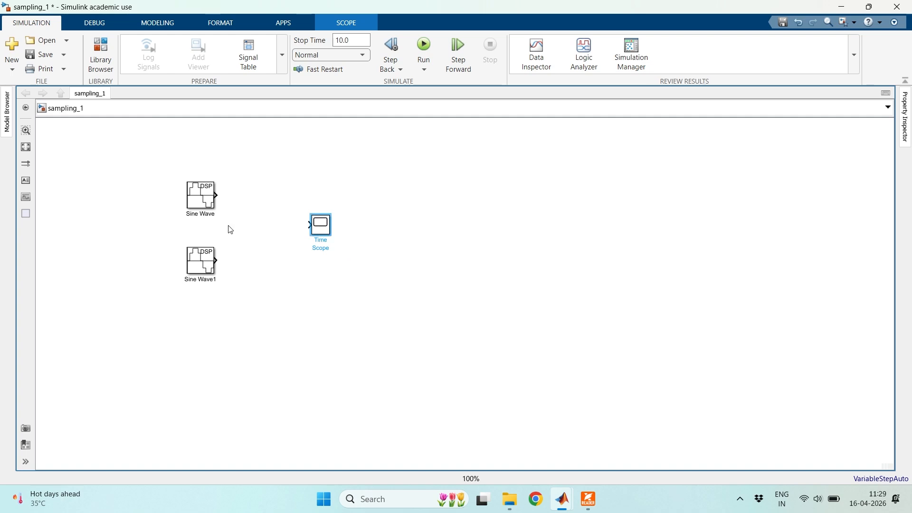
- Enlarge both sine wave blocks and the Time Scope block, then save the sampling_1 model
{"action": "left_click", "coordinate": [202, 205]}
{"action": "left_click_drag", "start_coordinate": [215, 208], "coordinate": [230, 221]}
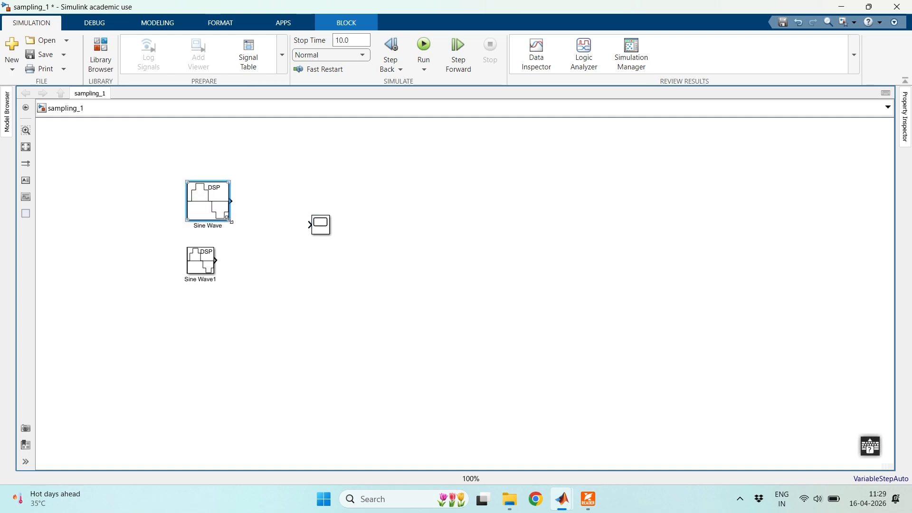
{"action": "left_click", "coordinate": [203, 266]}
{"action": "left_click_drag", "start_coordinate": [215, 274], "coordinate": [233, 288]}
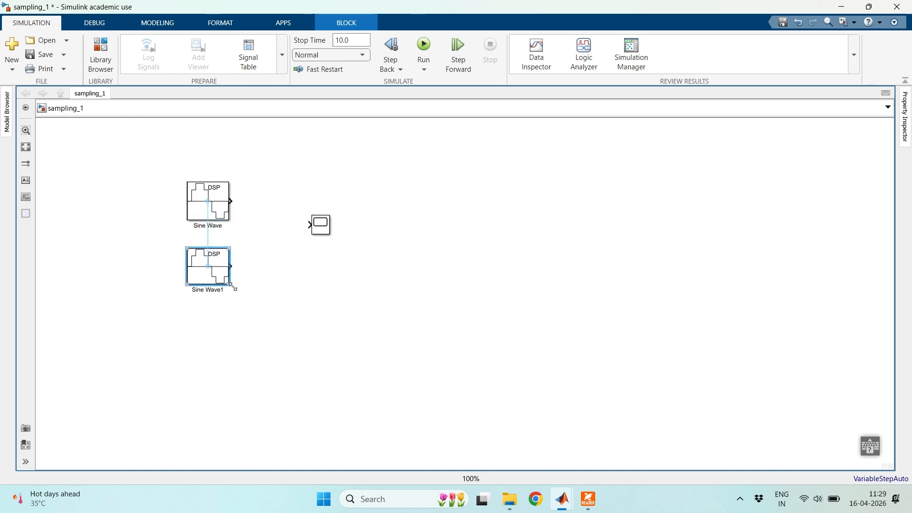
{"action": "left_click", "coordinate": [334, 242]}
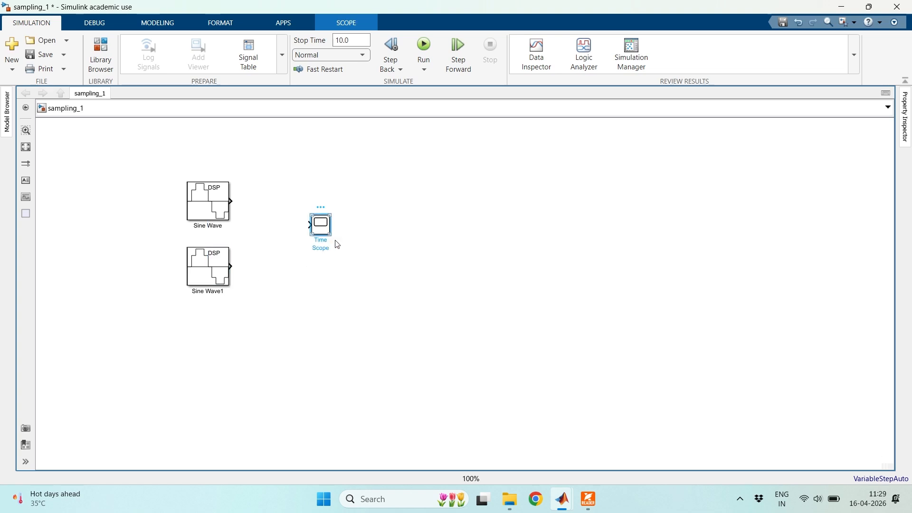
{"action": "left_click_drag", "start_coordinate": [330, 234], "coordinate": [361, 242]}
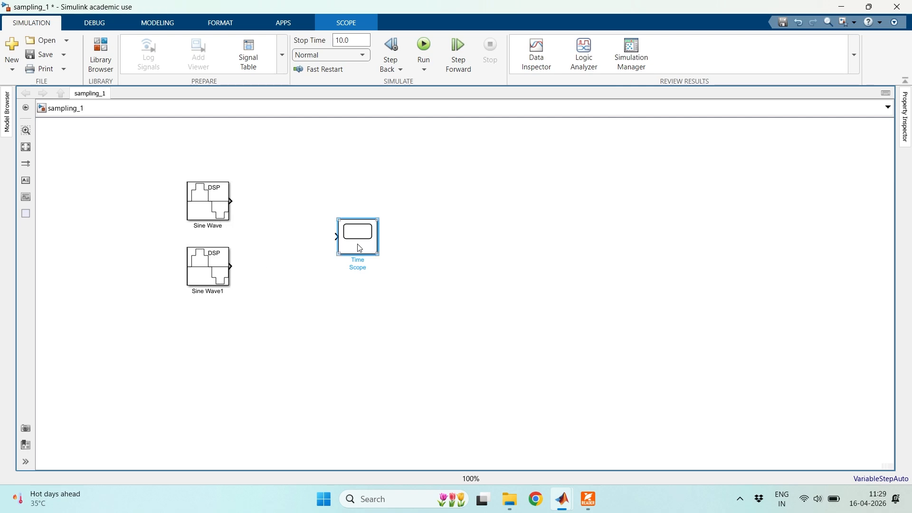
{"action": "left_click", "coordinate": [42, 55]}
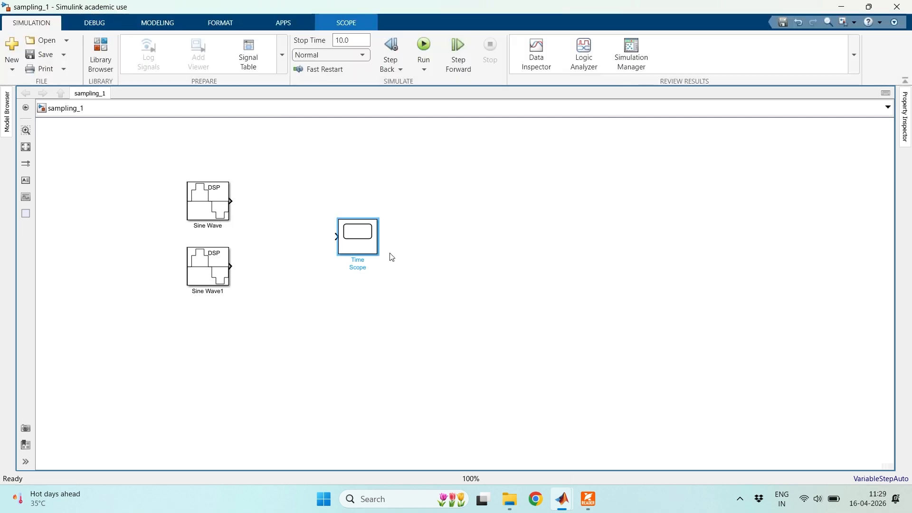
- Configure the Time Scope with 2 input ports and two displays stacked vertically, apply the settings, and close the scope
{"action": "double_click", "coordinate": [363, 244]}
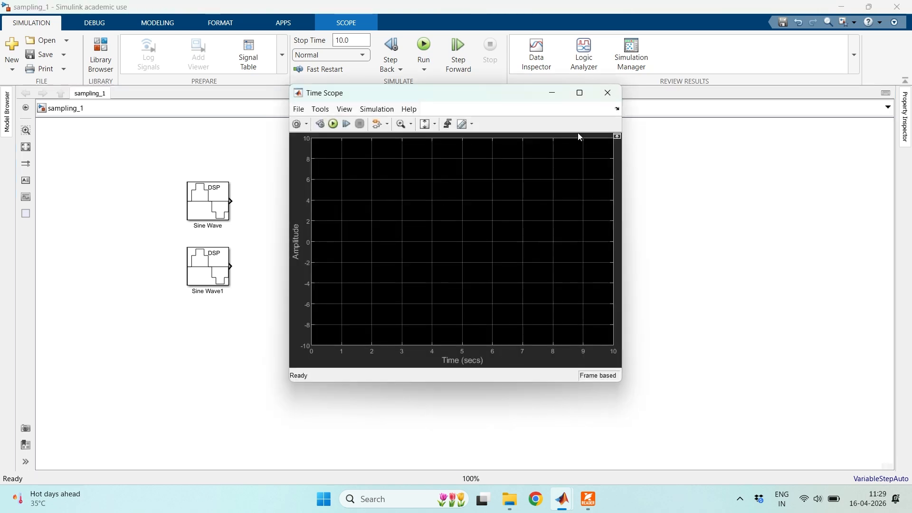
{"action": "left_click", "coordinate": [579, 92]}
{"action": "left_click", "coordinate": [7, 37]}
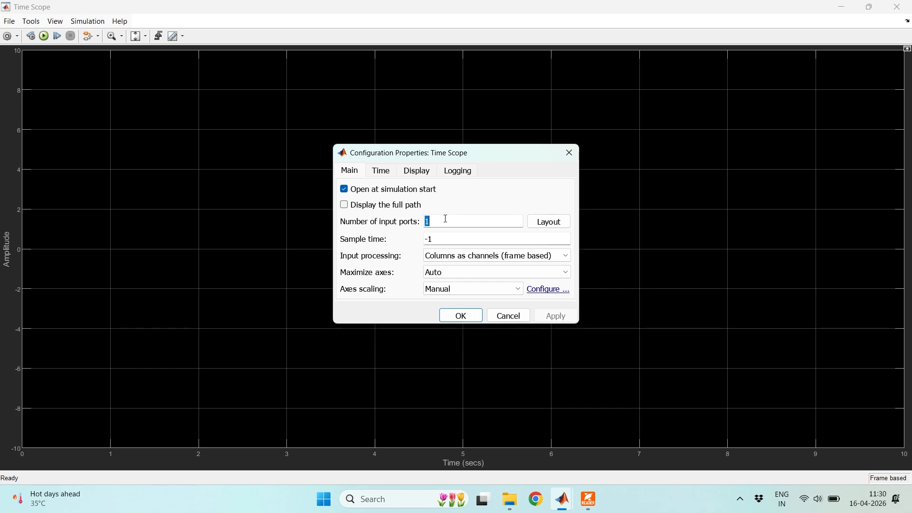
{"action": "type", "text": "2"}
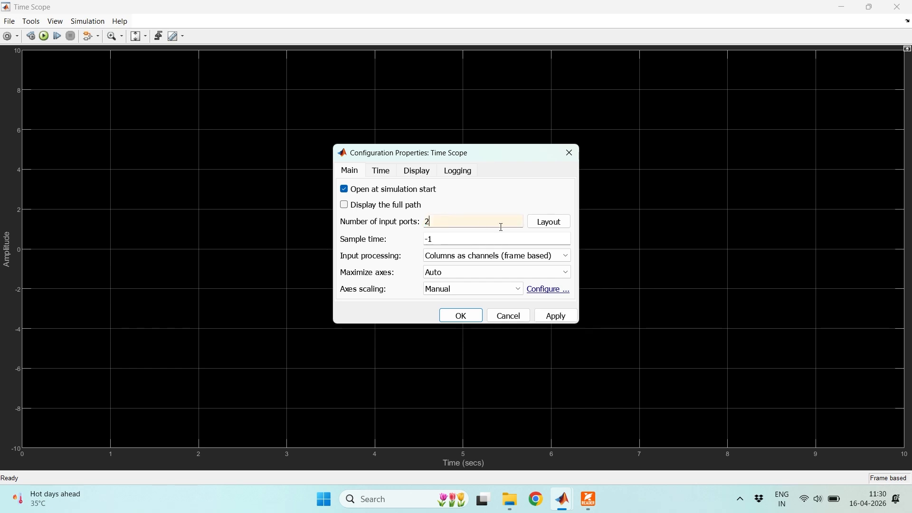
{"action": "left_click", "coordinate": [550, 223]}
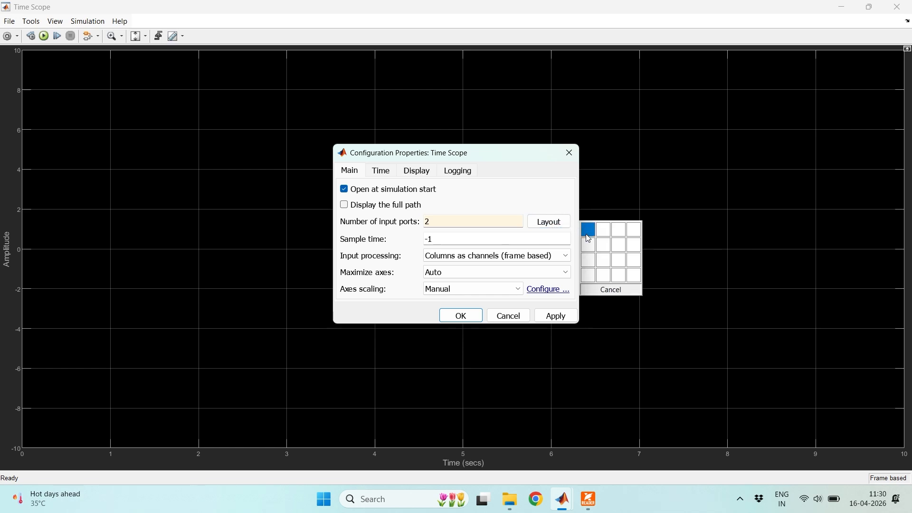
{"action": "left_click", "coordinate": [586, 247]}
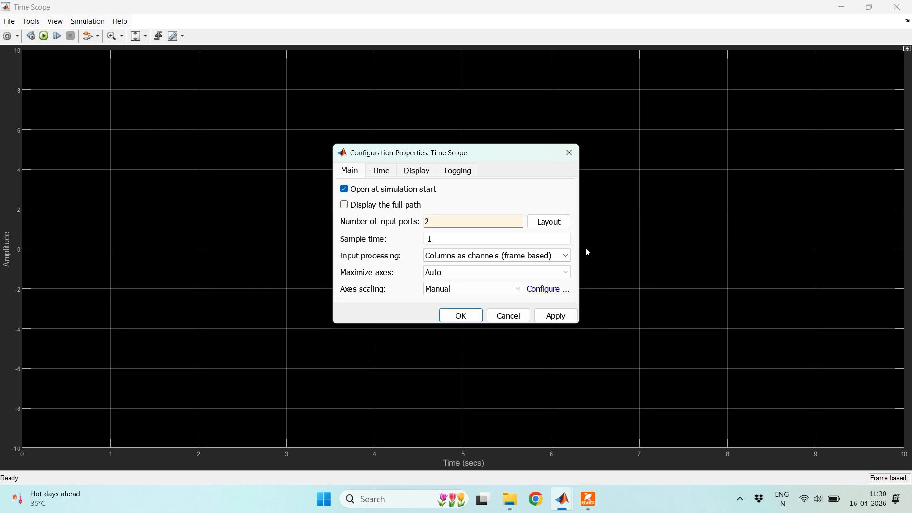
{"action": "left_click", "coordinate": [561, 324]}
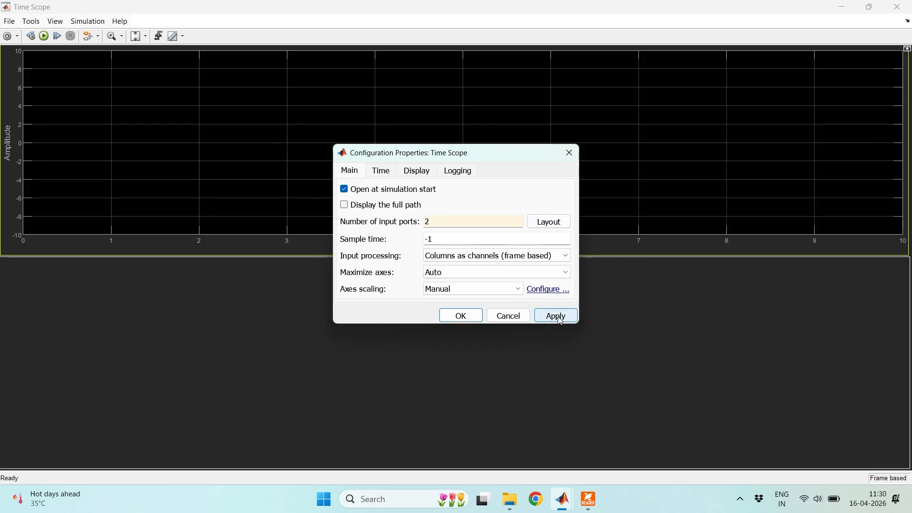
{"action": "left_click", "coordinate": [561, 319]}
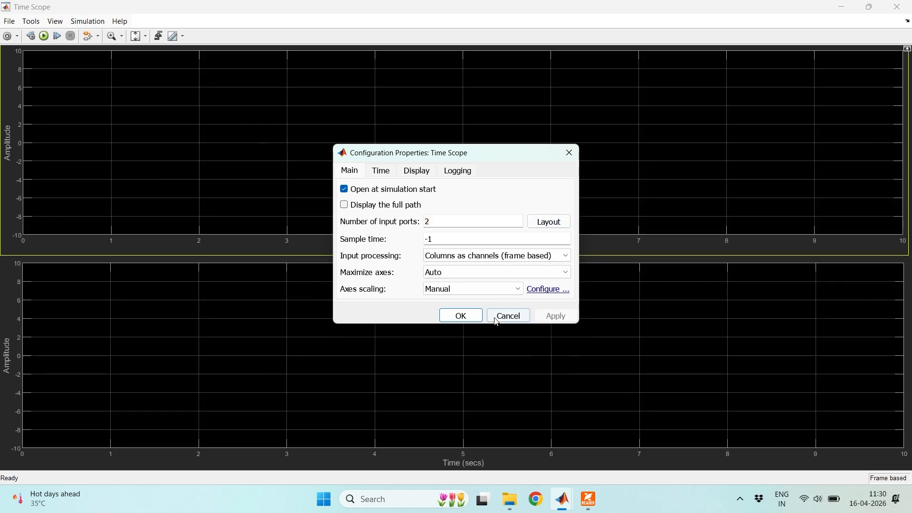
{"action": "left_click", "coordinate": [461, 317]}
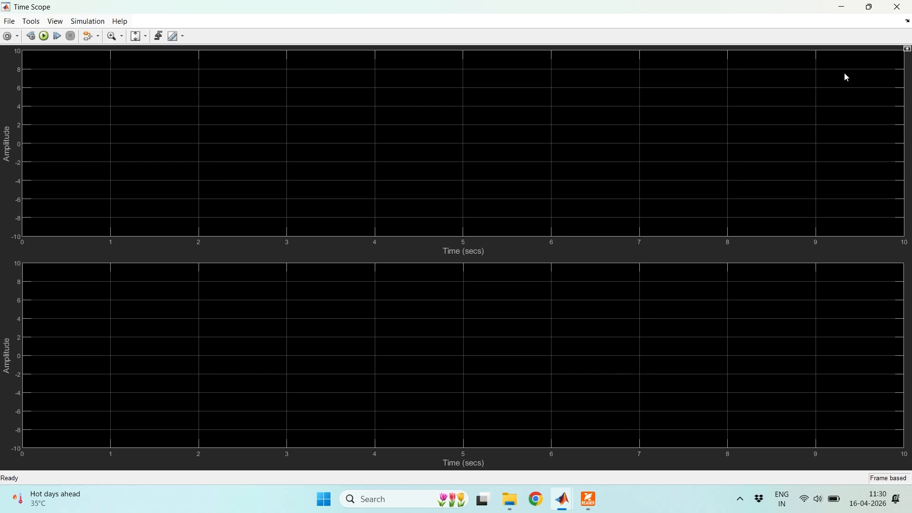
{"action": "left_click", "coordinate": [897, 6]}
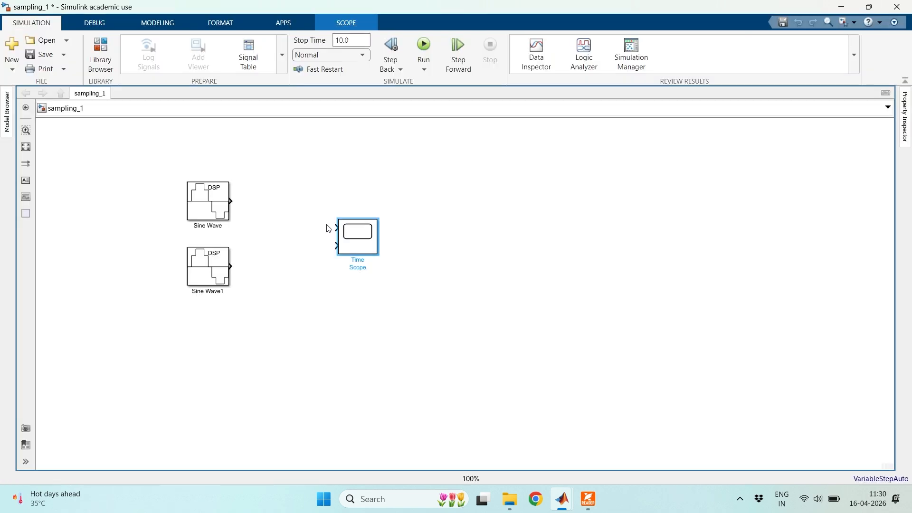
- Connect Sine Wave to the Time Scope's upper input and Sine Wave1 to its lower input, then save the model
{"action": "left_click", "coordinate": [236, 200]}
{"action": "left_click_drag", "start_coordinate": [236, 200], "coordinate": [336, 227]}
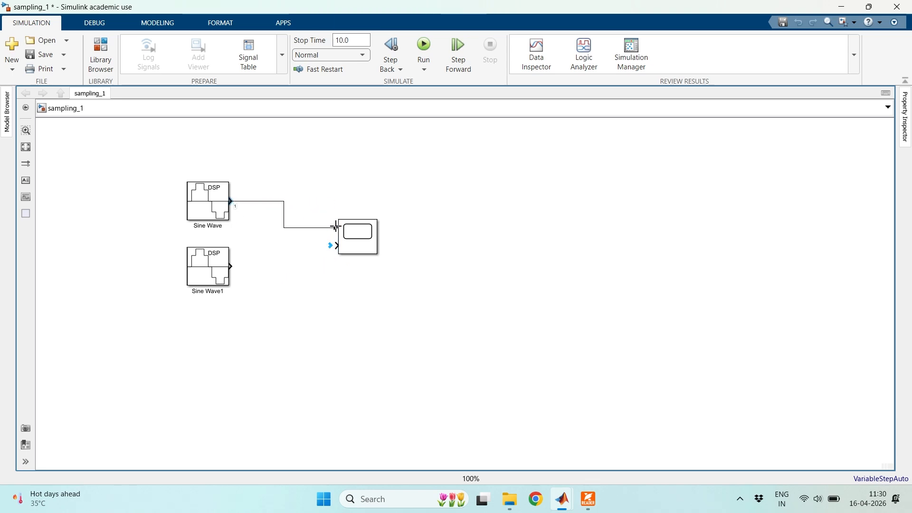
{"action": "left_click", "coordinate": [346, 232]}
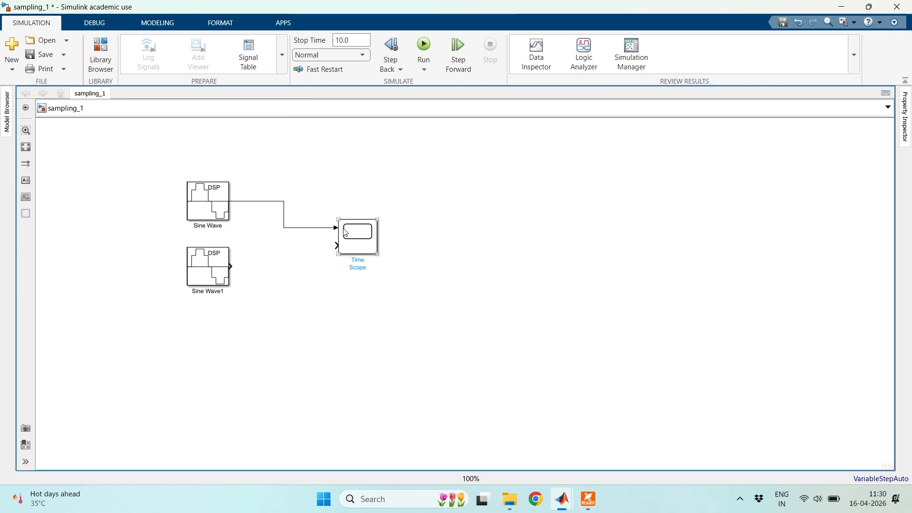
{"action": "left_click", "coordinate": [232, 267]}
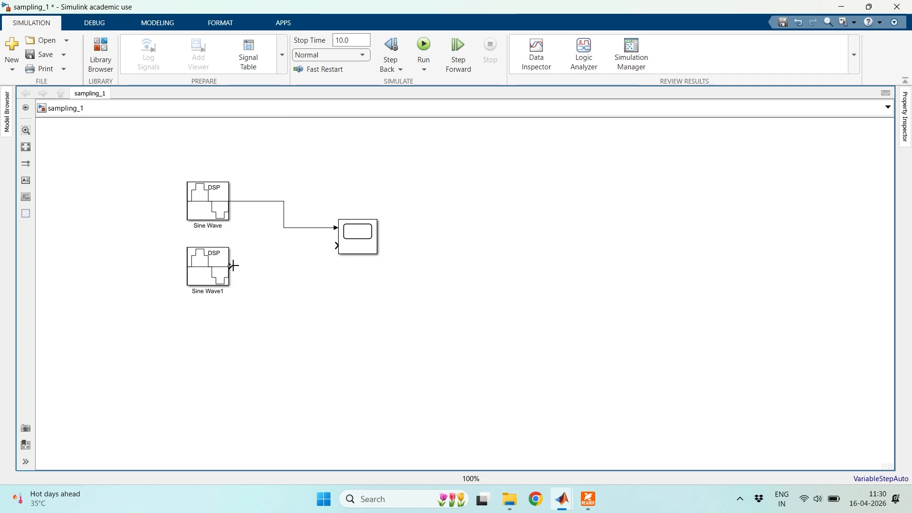
{"action": "left_click_drag", "start_coordinate": [269, 263], "coordinate": [336, 245]}
{"action": "left_click", "coordinate": [44, 54]}
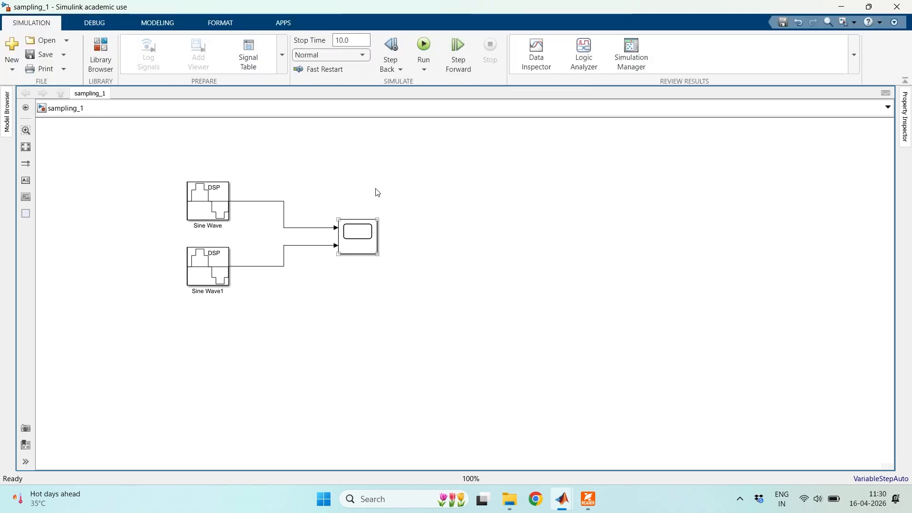
- Set the simulation stop time to 2 and save the model
{"action": "left_click", "coordinate": [354, 40]}
{"action": "left_click", "coordinate": [357, 41]}
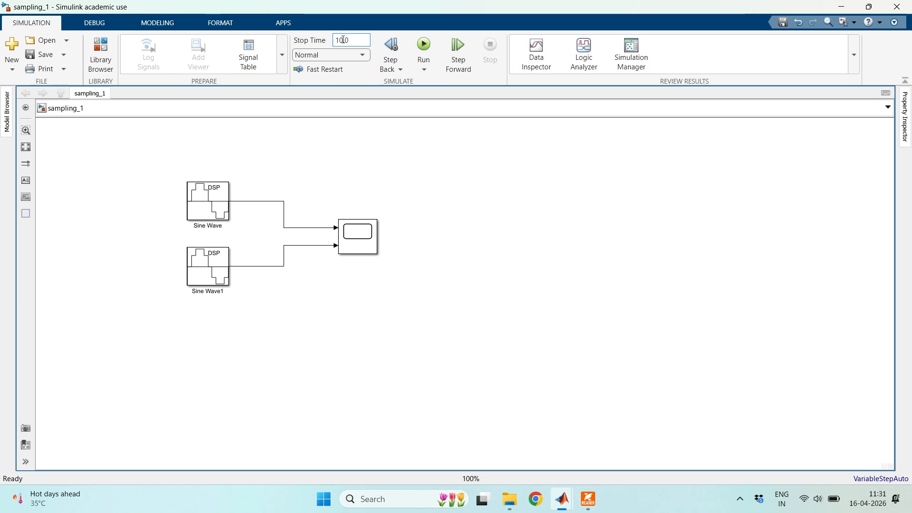
{"action": "left_click_drag", "start_coordinate": [338, 39], "coordinate": [358, 38]}
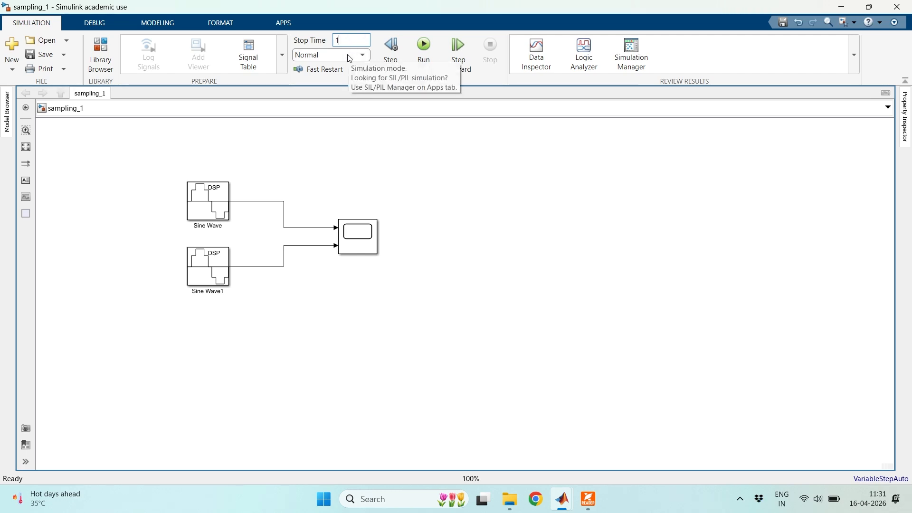
{"action": "type", "text": "2"}
{"action": "left_click", "coordinate": [611, 210]}
{"action": "left_click", "coordinate": [29, 54]}
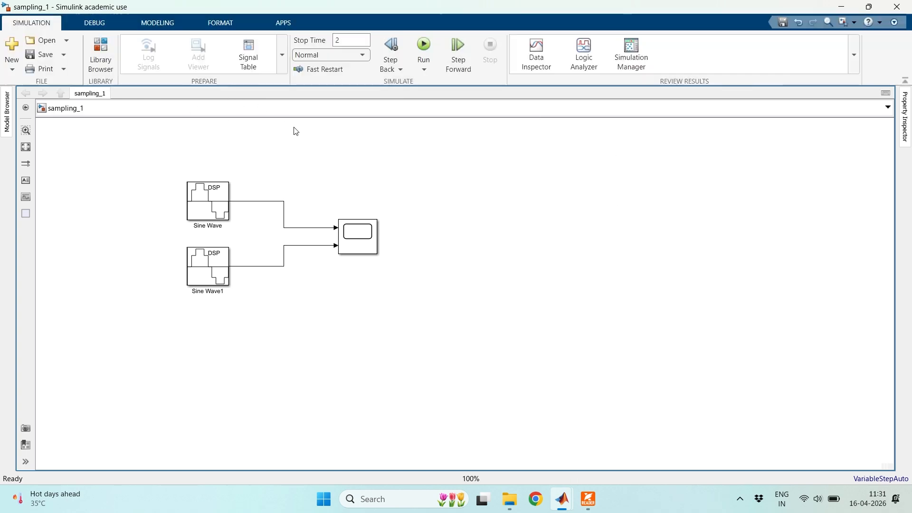
- Run the simulation, compare a few cycles of both Time Scope waveforms around 0.822 s, and close the scope
{"action": "left_click", "coordinate": [430, 55]}
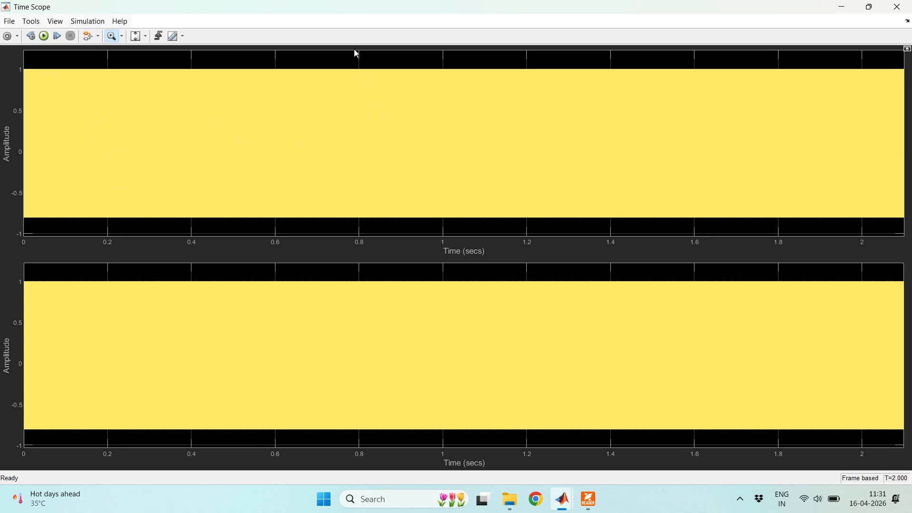
{"action": "left_click_drag", "start_coordinate": [355, 51], "coordinate": [386, 240]}
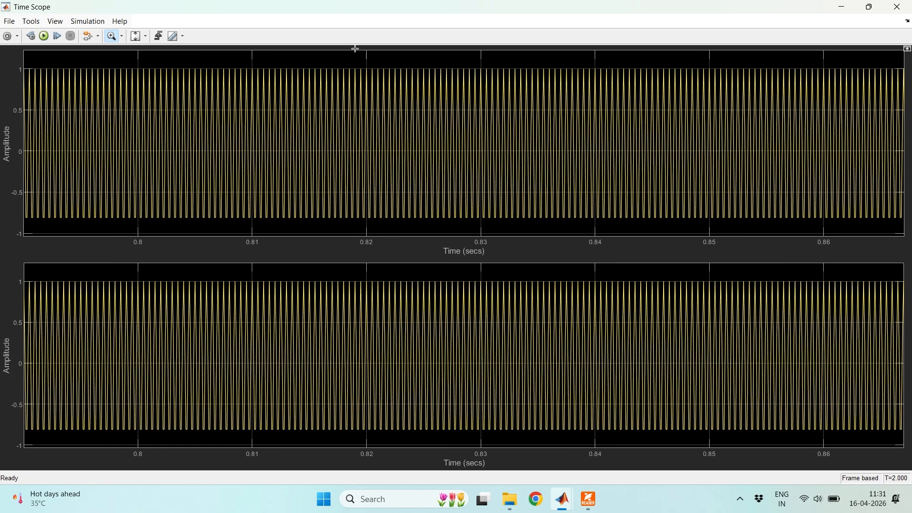
{"action": "left_click_drag", "start_coordinate": [356, 50], "coordinate": [427, 239]}
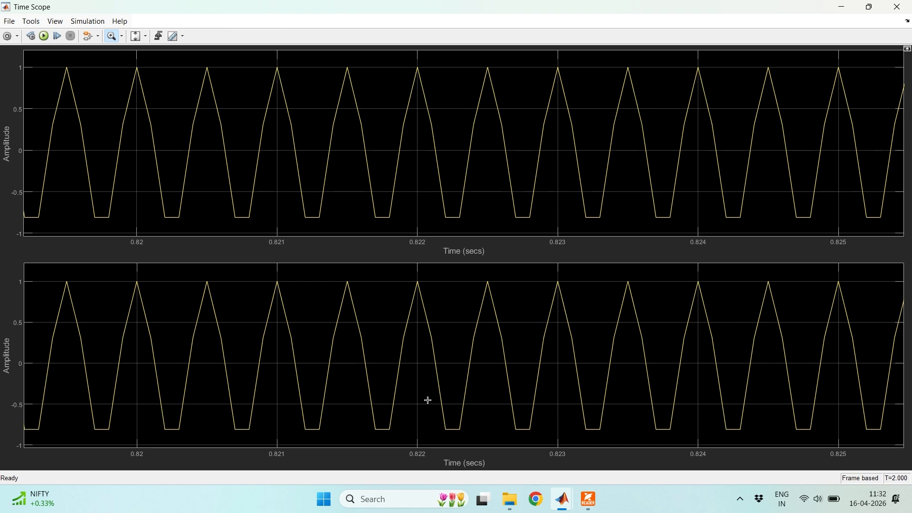
{"action": "left_click_drag", "start_coordinate": [326, 51], "coordinate": [583, 462]}
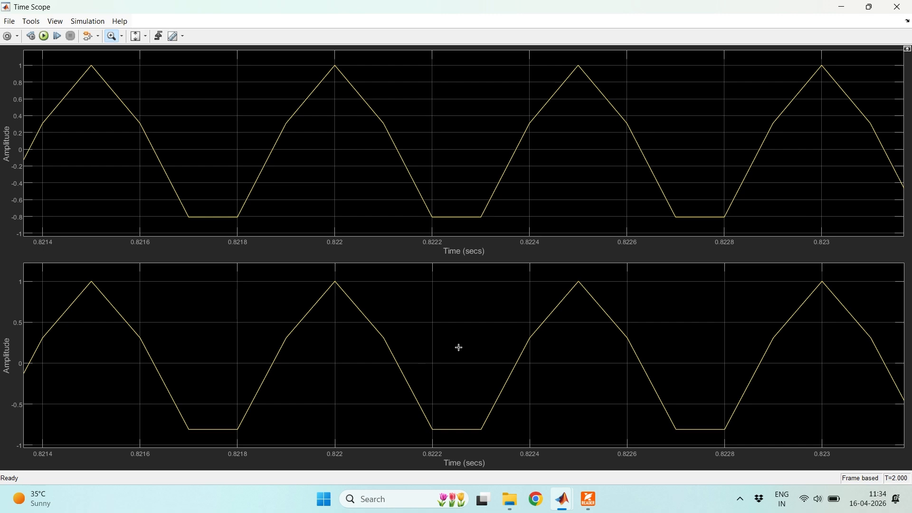
{"action": "left_click", "coordinate": [895, 10]}
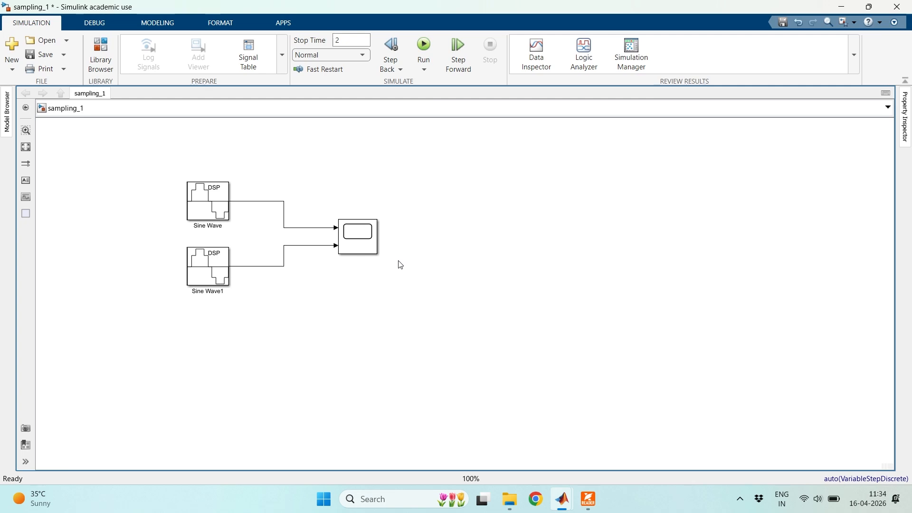